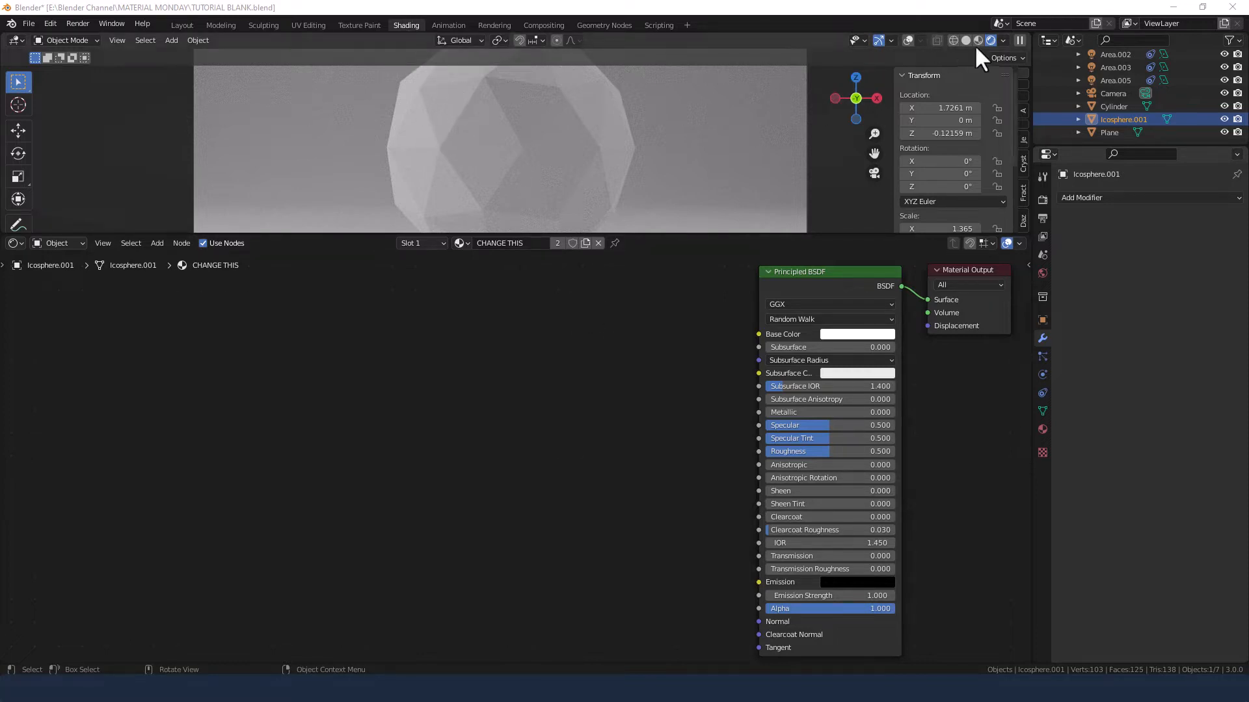
Show the scene's render properties and delete the Principled BSDF node from the CHANGE THIS material.
left_click(1043, 200)
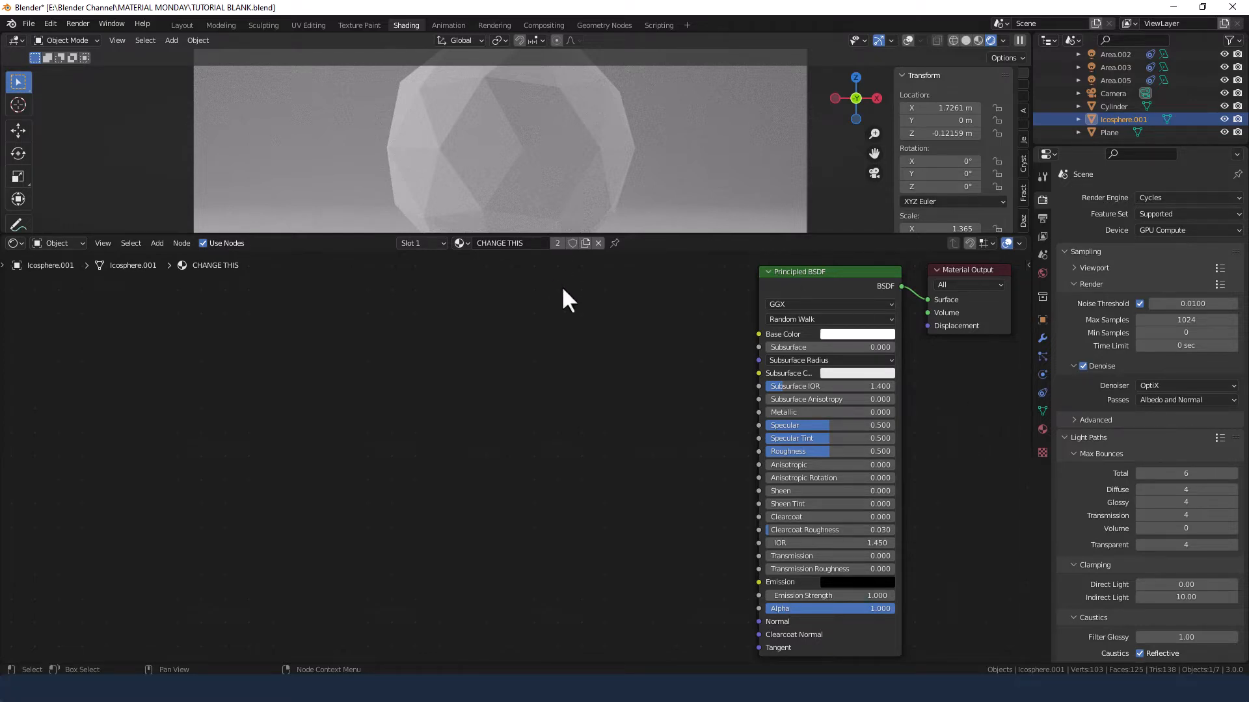
key("x")
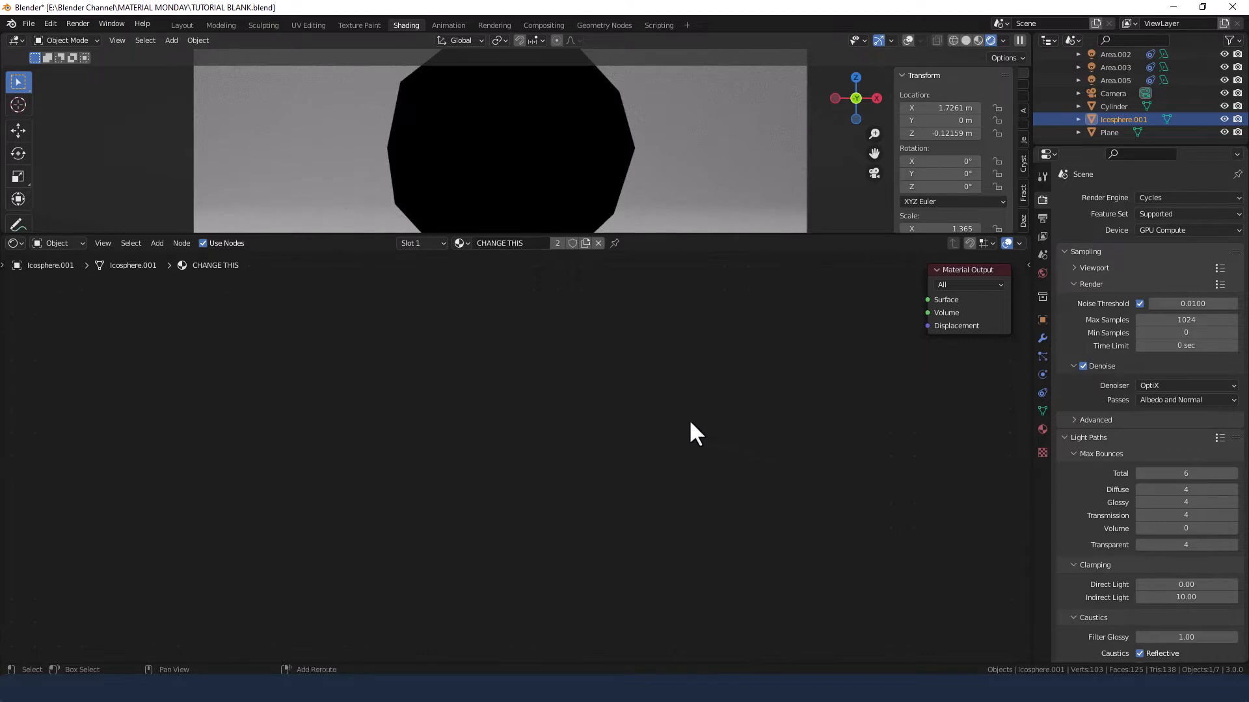
Add a Subsurface Scattering node ahead of the Material Output and shift the Material Output node slightly down, keeping it expanded.
key("shift+a")
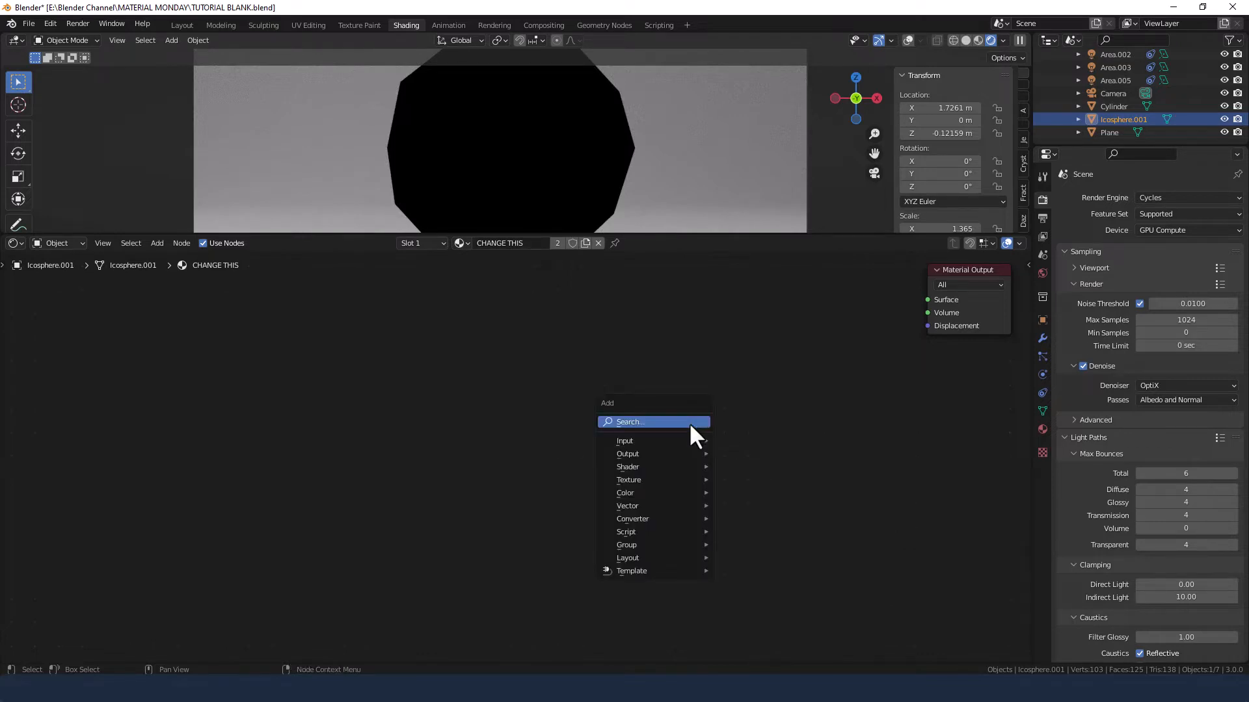
left_click(688, 423)
type("sub")
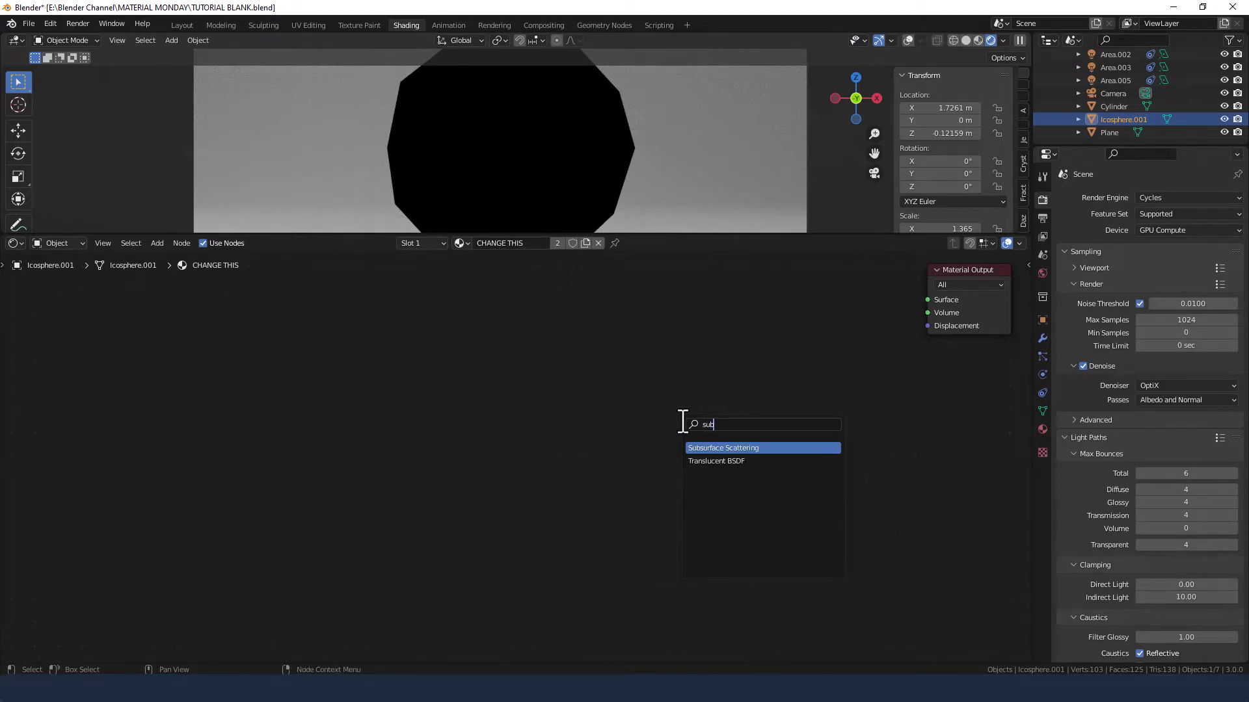
left_click(720, 448)
left_click(729, 293)
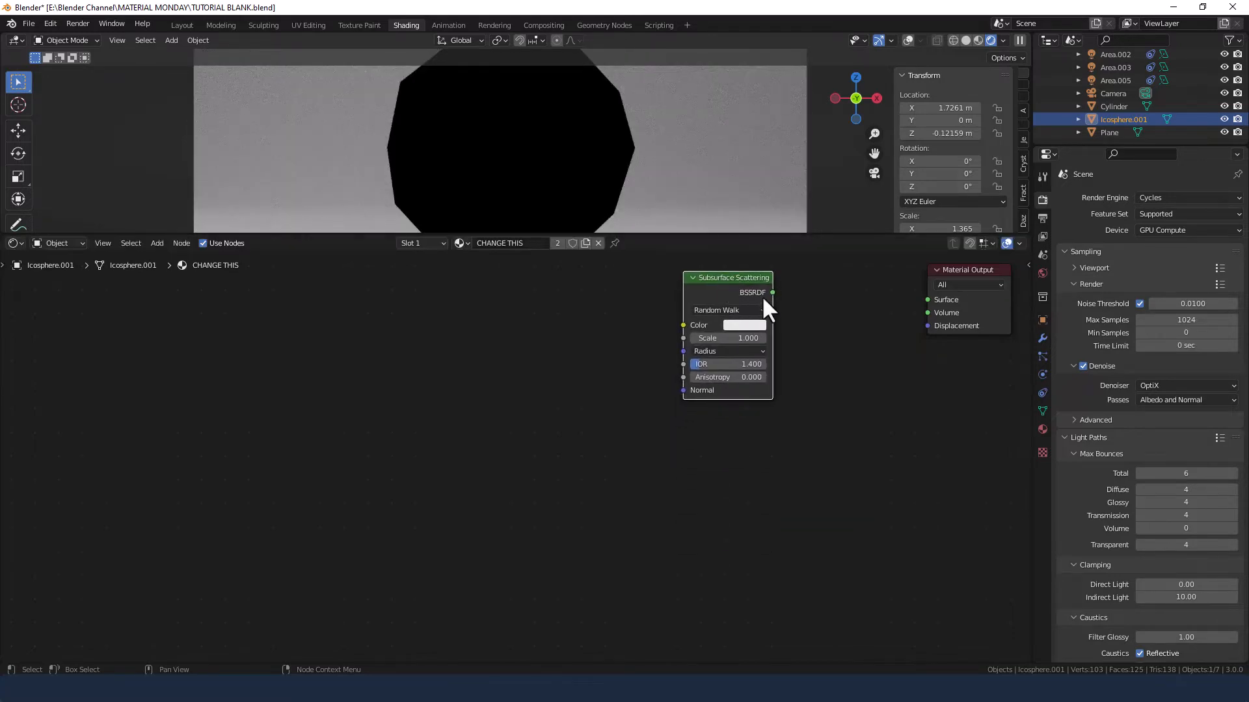
left_click_drag(939, 270, 925, 330)
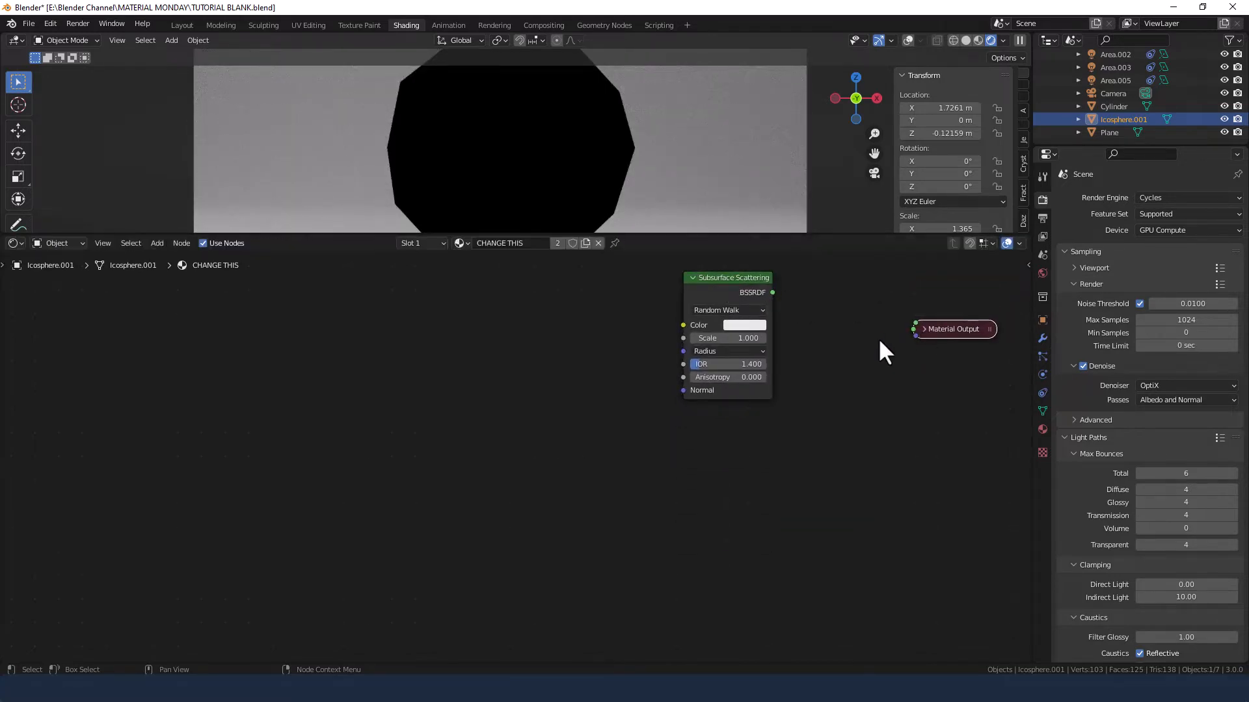
left_click(924, 329)
Add a Glossy BSDF node directly below the Subsurface Scattering node.
key("shift+a")
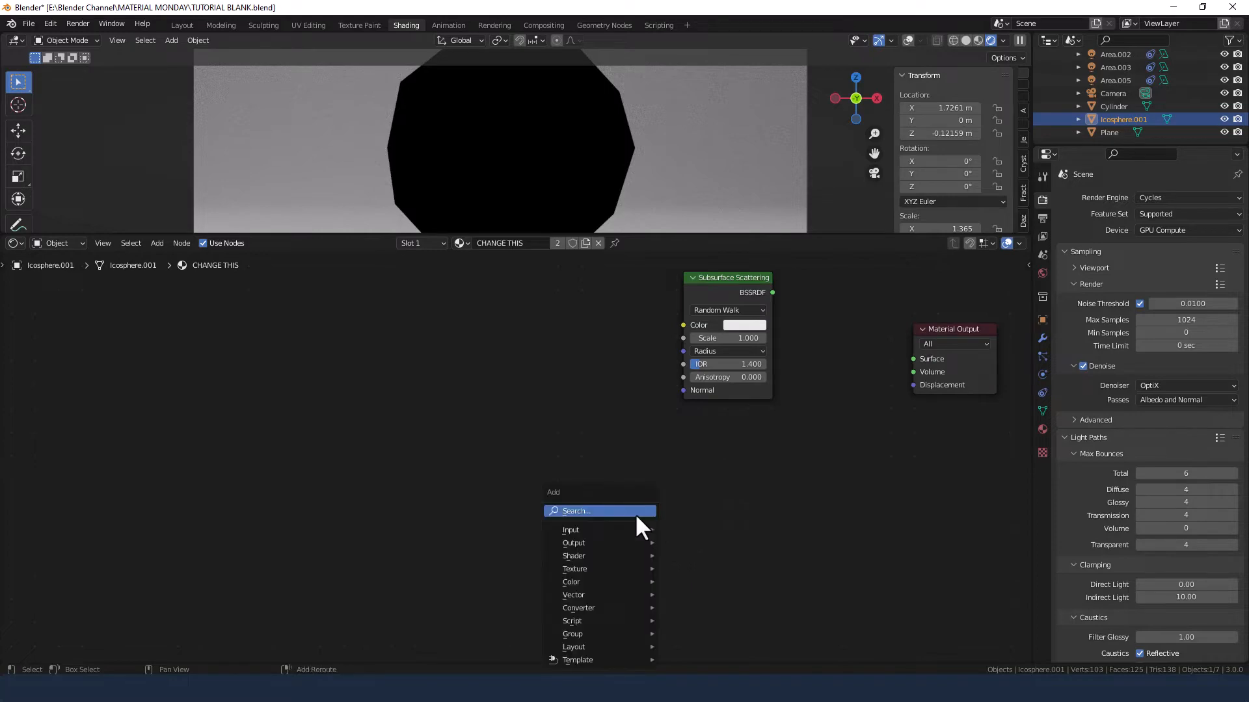
left_click(618, 513)
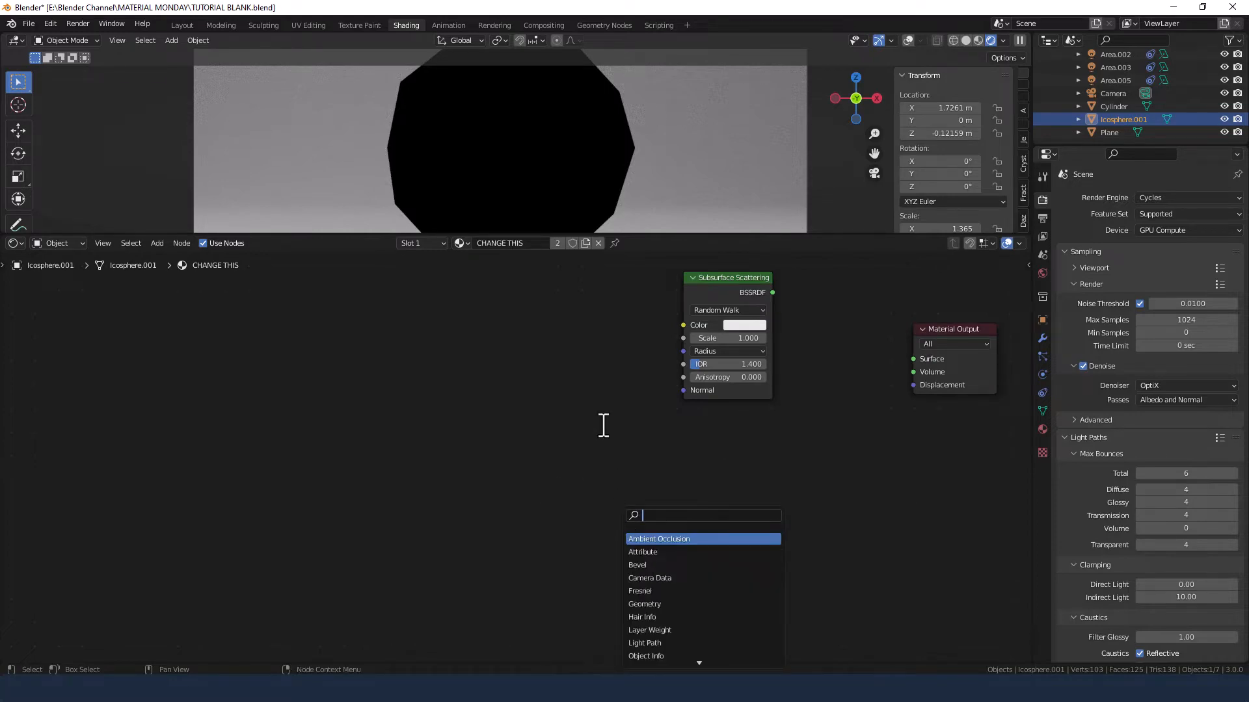
type("gloss")
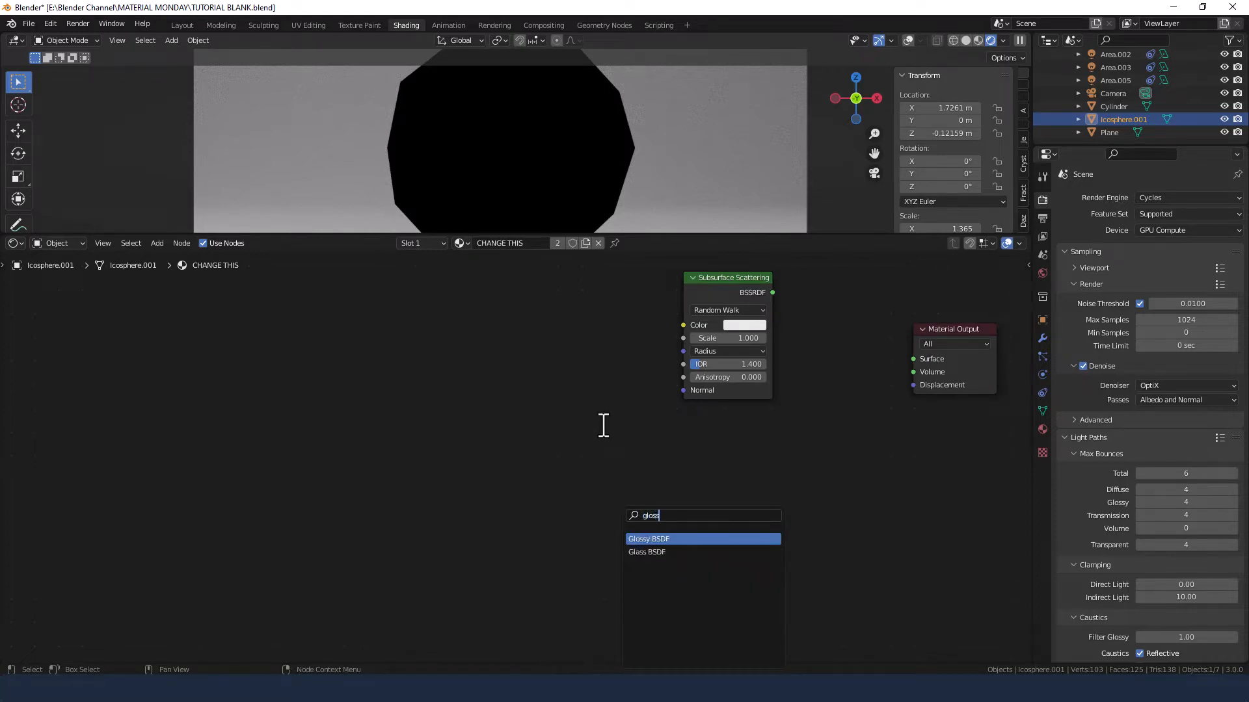
left_click(651, 539)
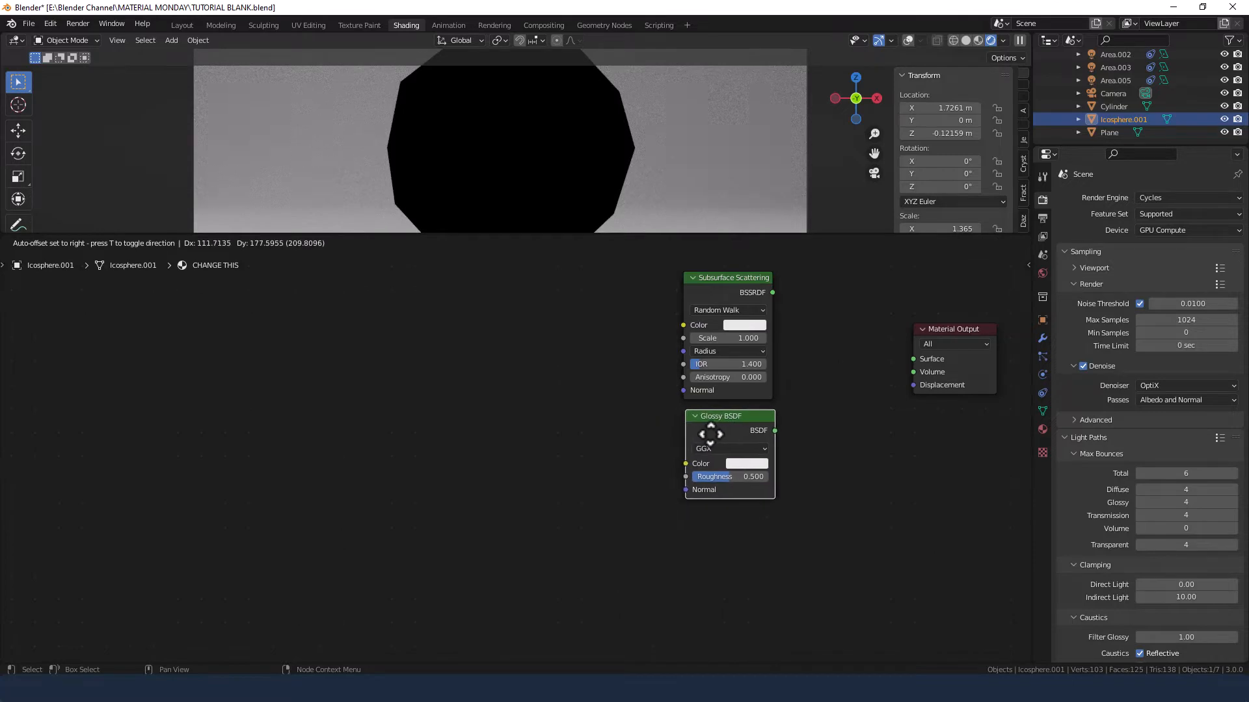
left_click(711, 433)
Add a Diffuse BSDF node directly below the Glossy BSDF node.
key("shift+a")
left_click(467, 499)
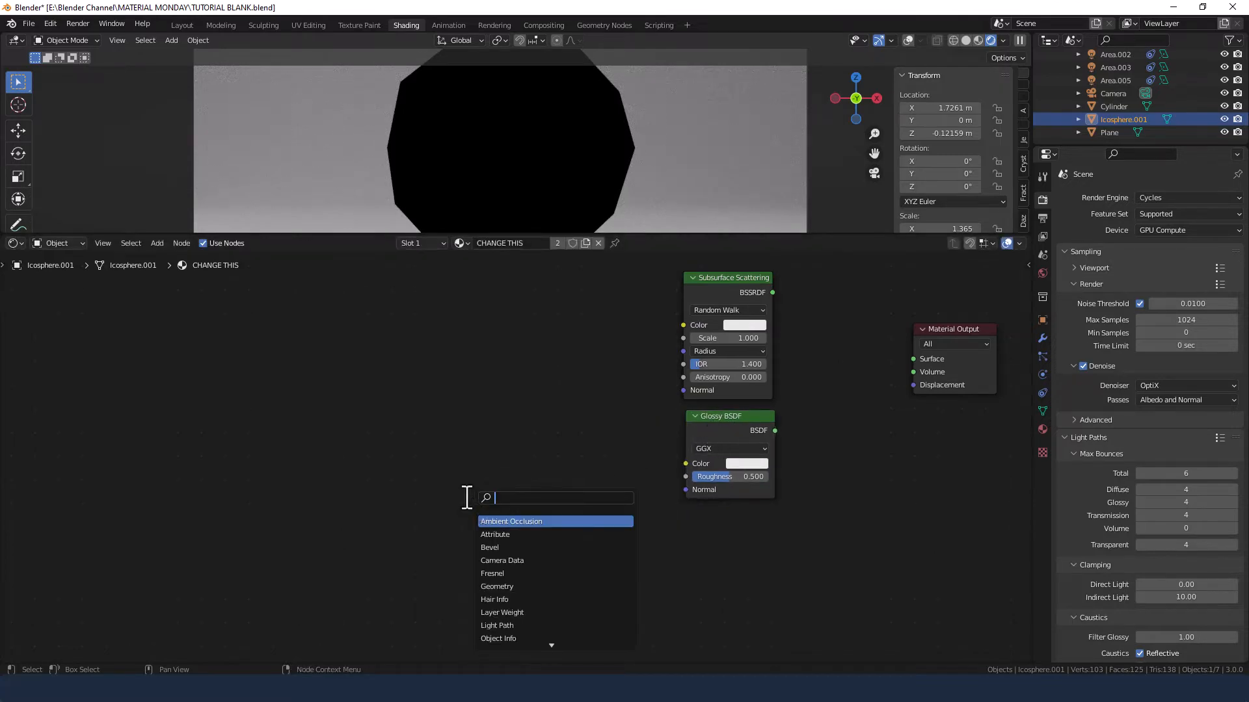
type("diff")
key("Return")
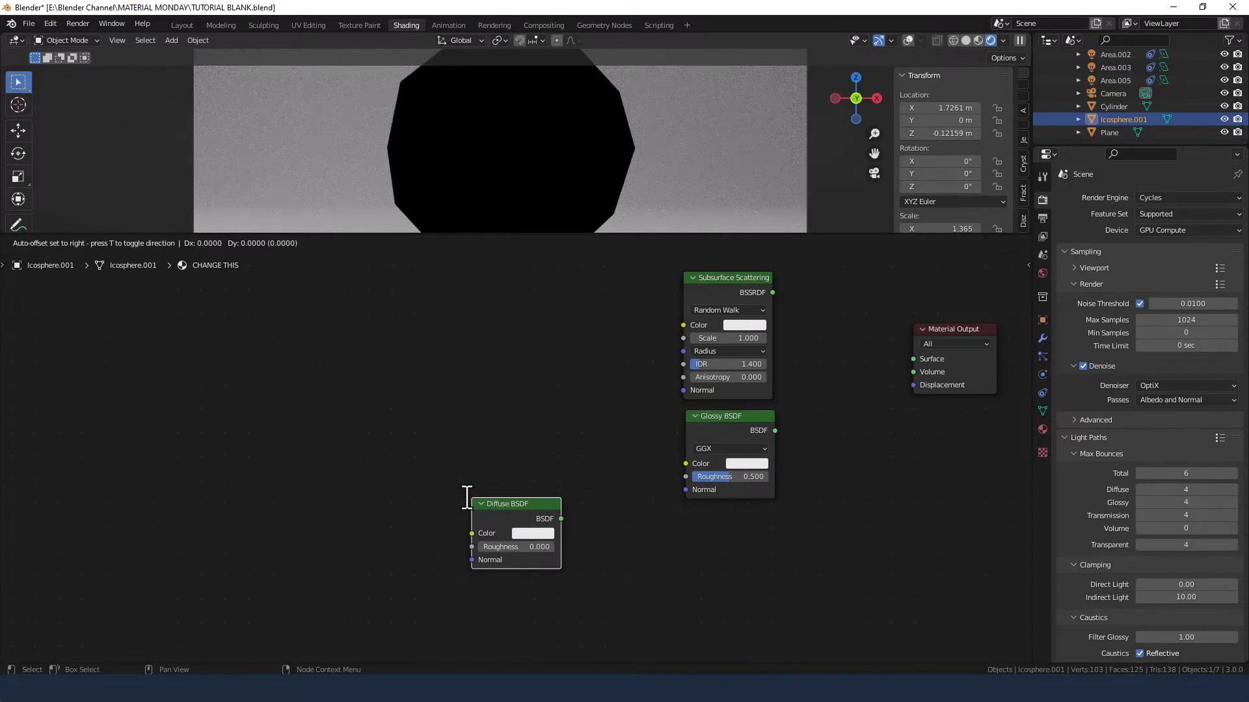
left_click(683, 511)
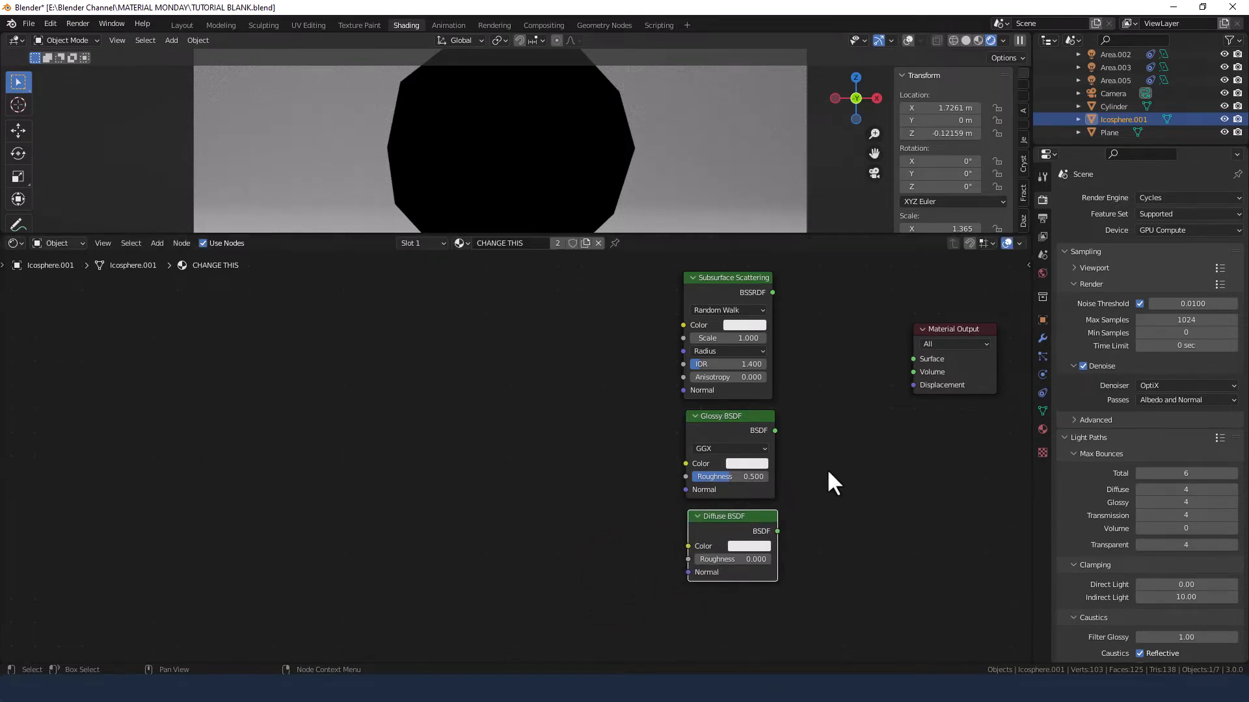
Add a Mix Shader node beside the Glossy and Diffuse nodes and place a duplicate of it near the Material Output.
left_click(825, 466)
key("shift+a")
left_click(817, 462)
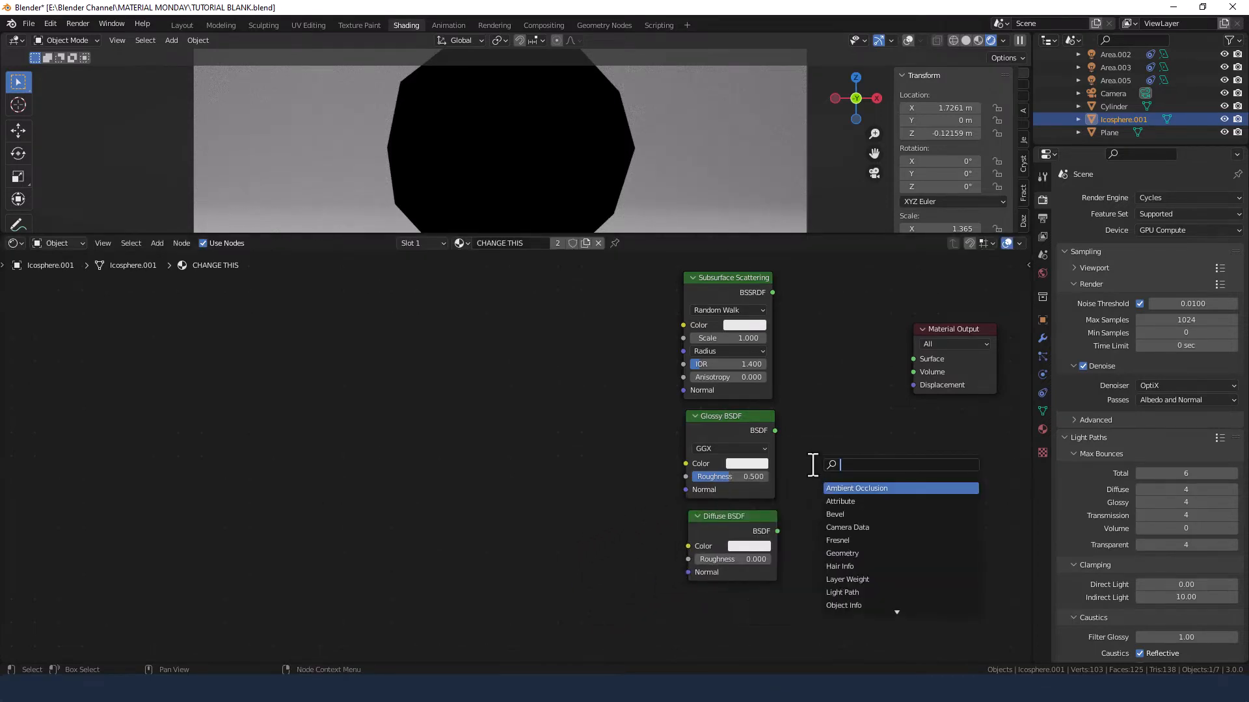
type("mix")
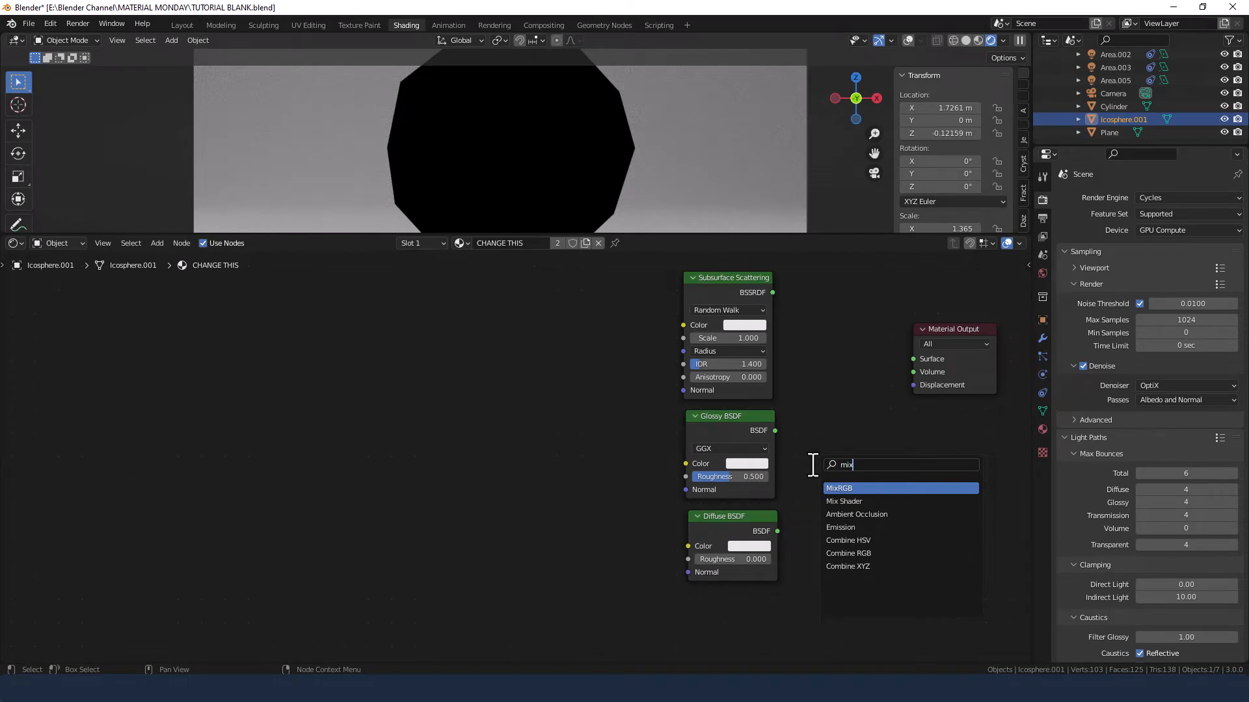
key("Down")
key("Return")
left_click(809, 461)
key("shift+d")
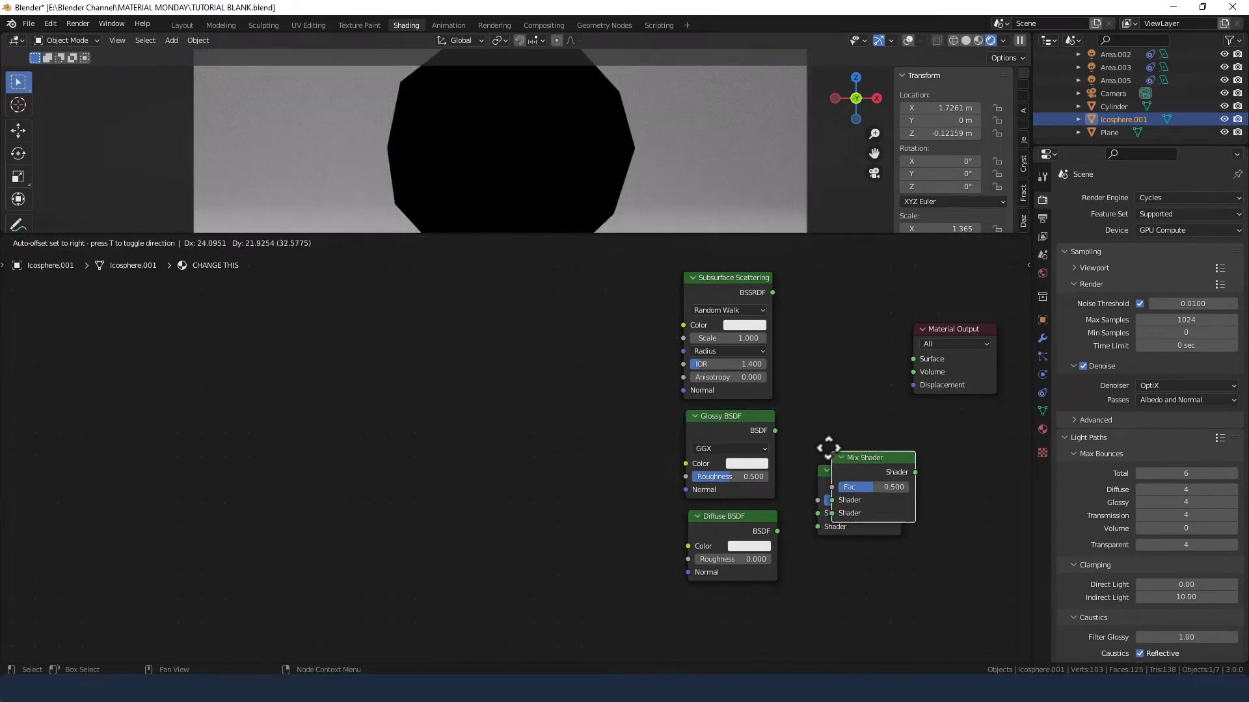
left_click(904, 402)
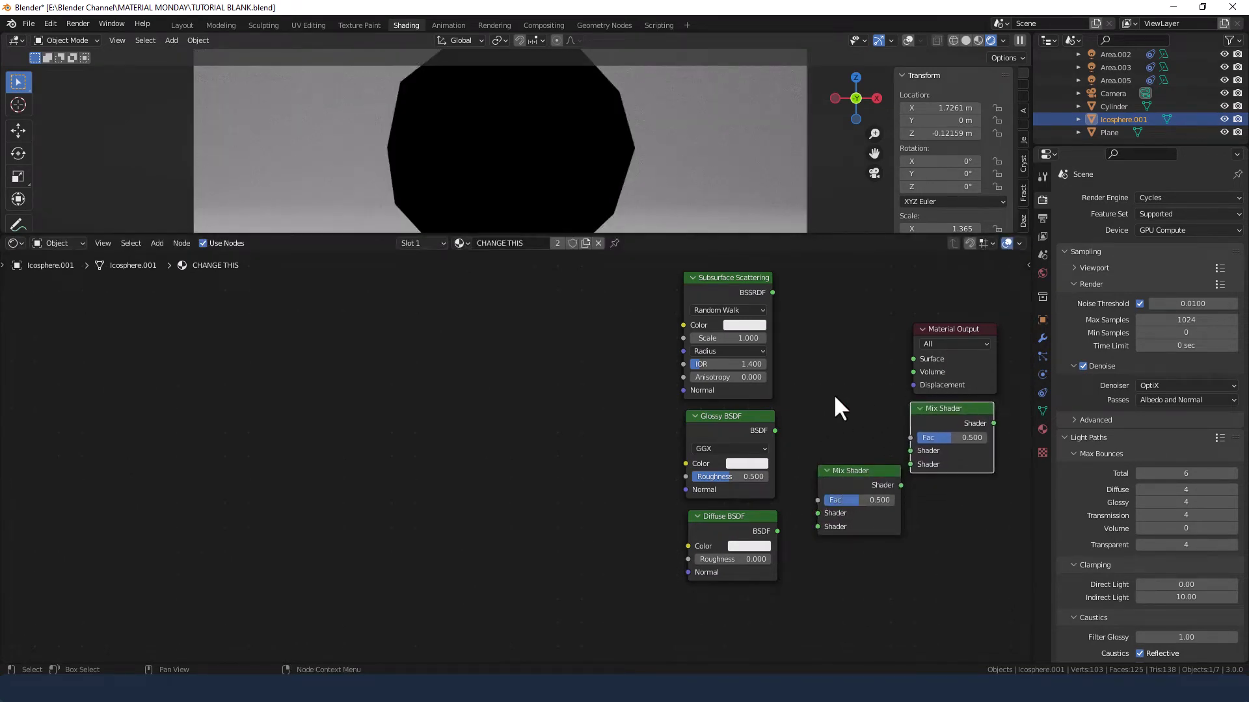
Make room at the Material Output, connect the duplicated Mix Shader to Surface, and feed the other Mix Shader into its second Shader input.
middle_click_drag(839, 407, 574, 398)
left_click_drag(703, 322, 834, 324)
left_click_drag(719, 412, 788, 354)
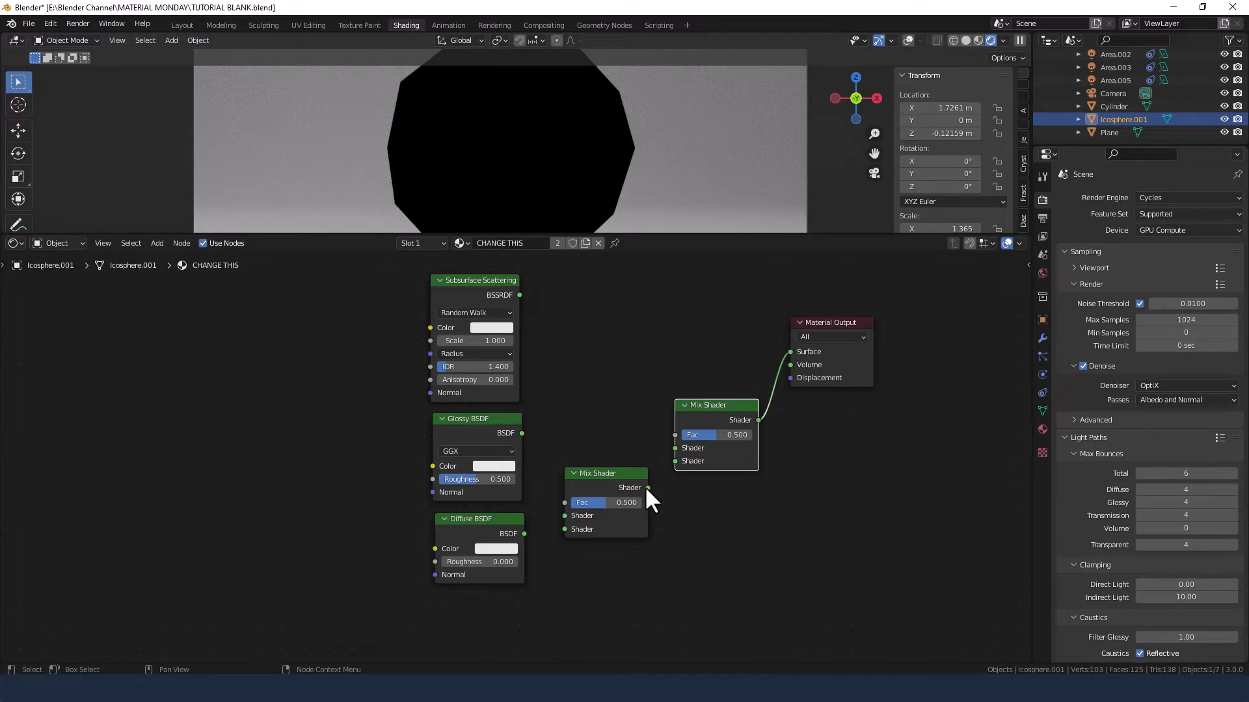
left_click_drag(647, 487, 675, 461)
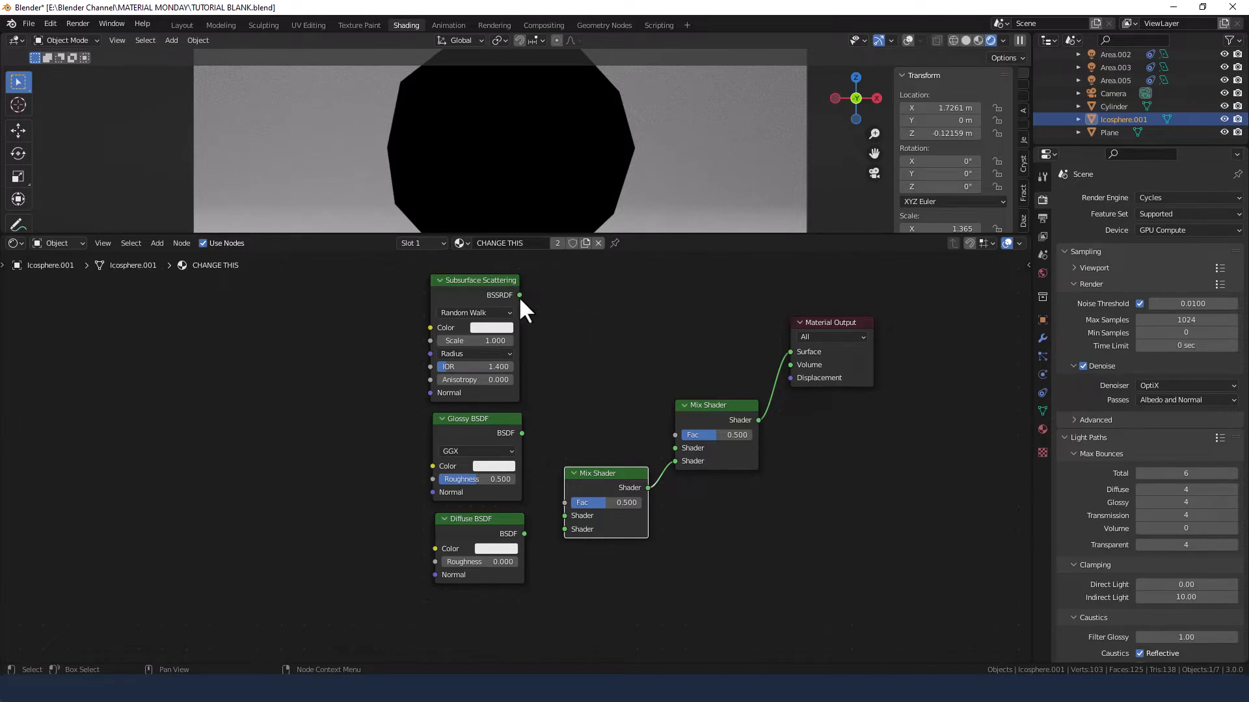
Connect Subsurface Scattering to the final Mix Shader's first input, and Diffuse and Glossy to the other Mix Shader's first and second inputs.
left_click_drag(519, 295, 676, 450)
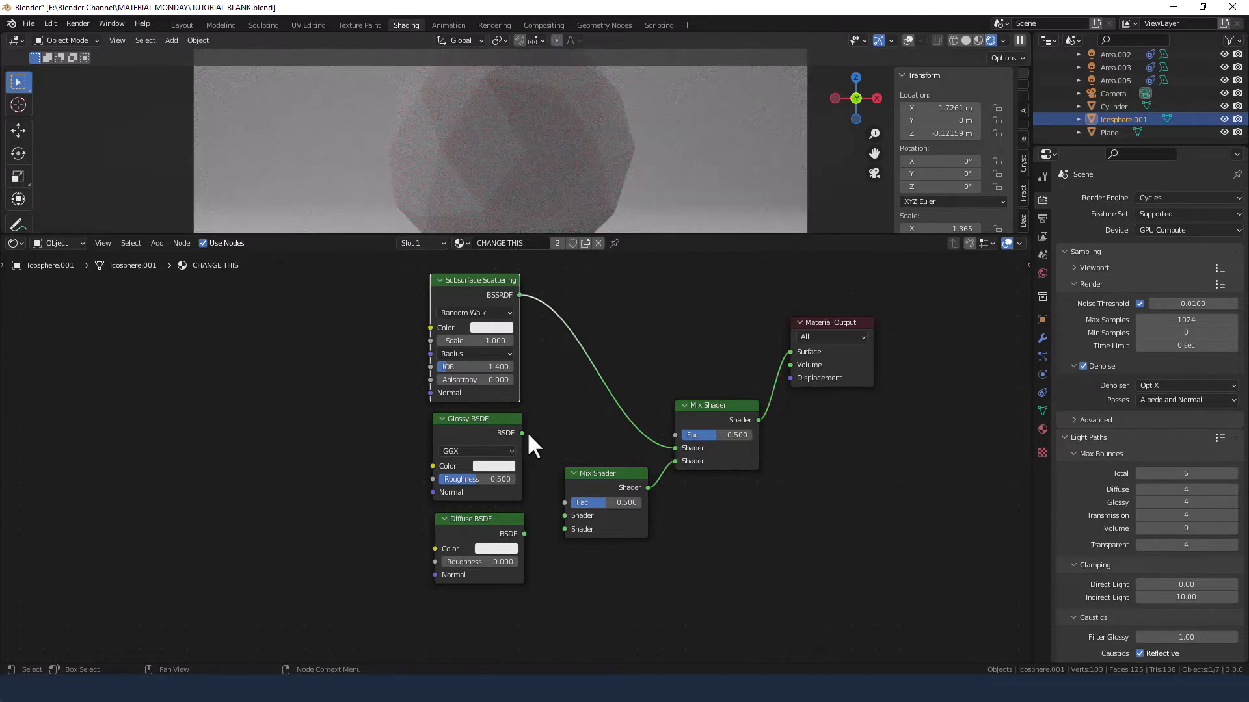
left_click_drag(521, 432, 564, 516)
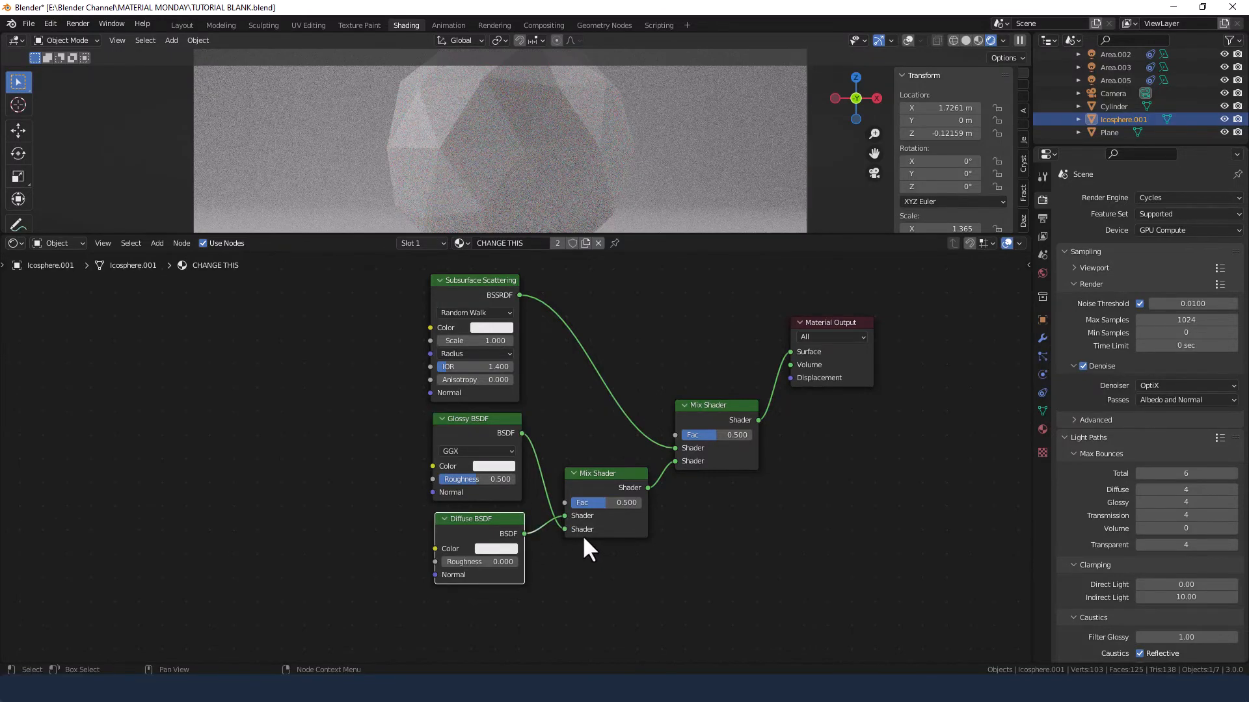
Rearrange the shader nodes so the Diffuse BSDF sits above the Glossy BSDF.
left_click_drag(498, 417, 487, 598)
left_click_drag(494, 515, 488, 417)
left_click_drag(482, 595, 495, 499)
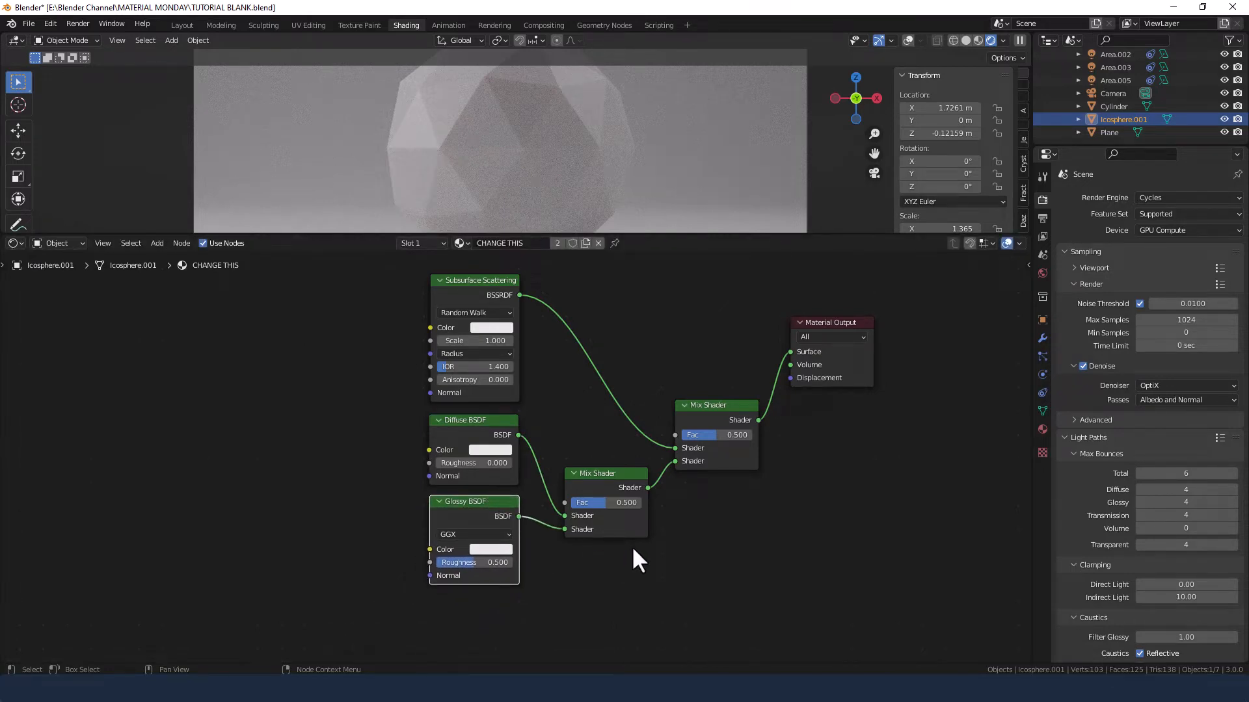
Switch the Subsurface Scattering node's method to Christensen-Burley and set its IOR to 1.442.
left_click(502, 310)
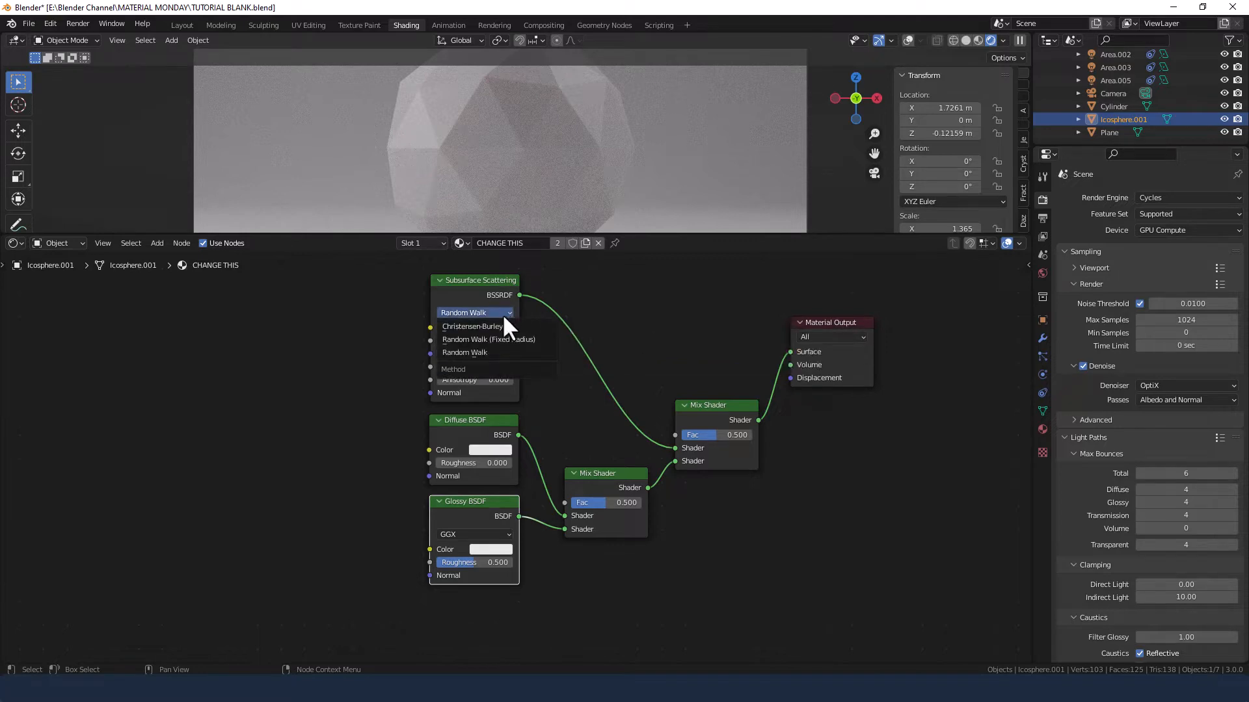
left_click(501, 325)
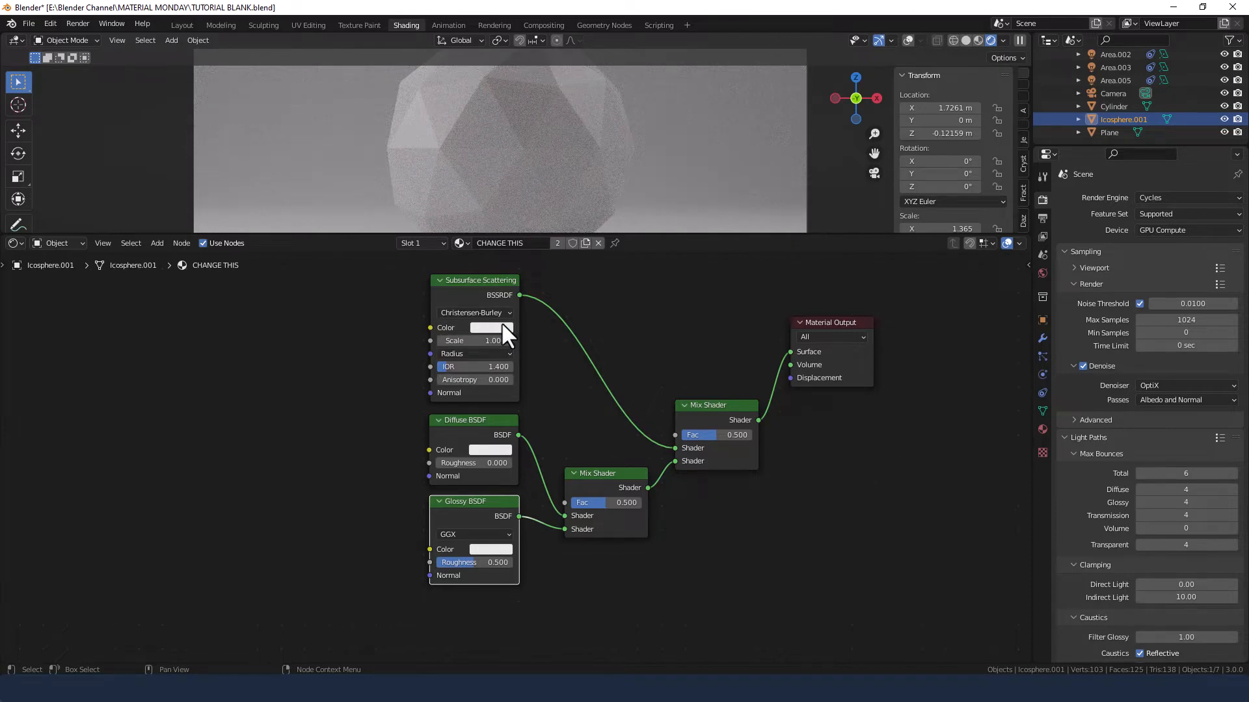
left_click(491, 367)
type("1.442")
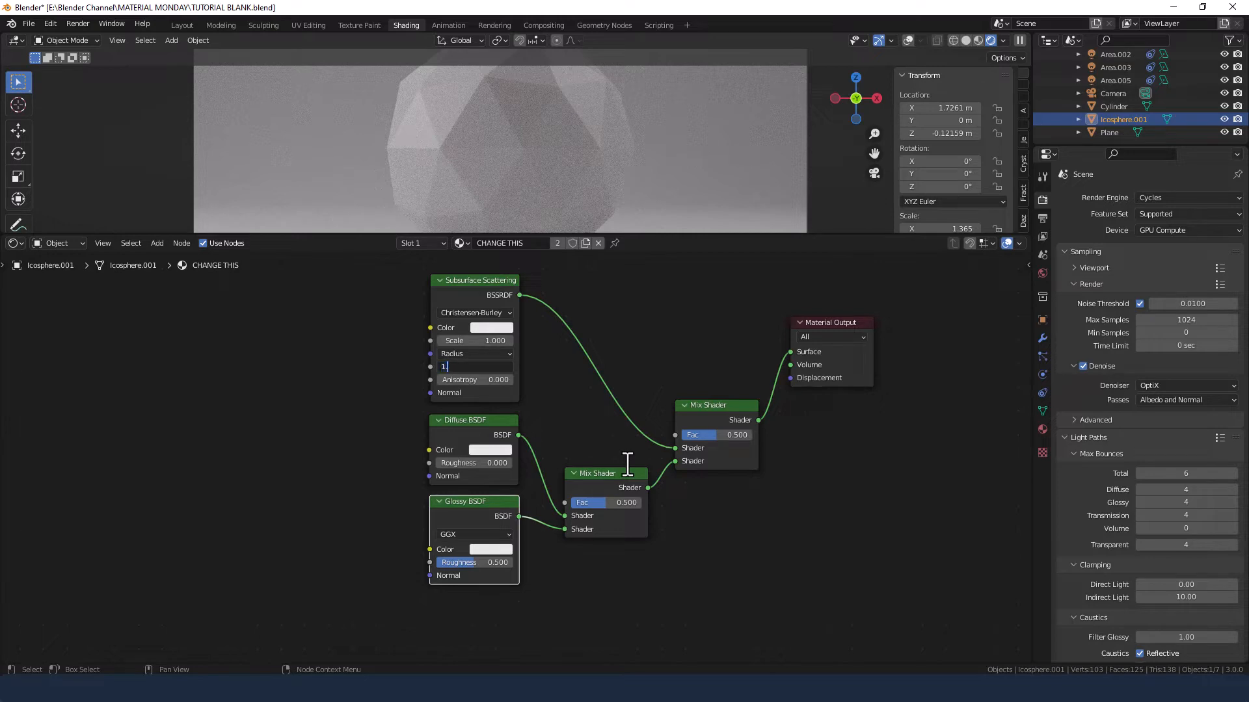
key("Return")
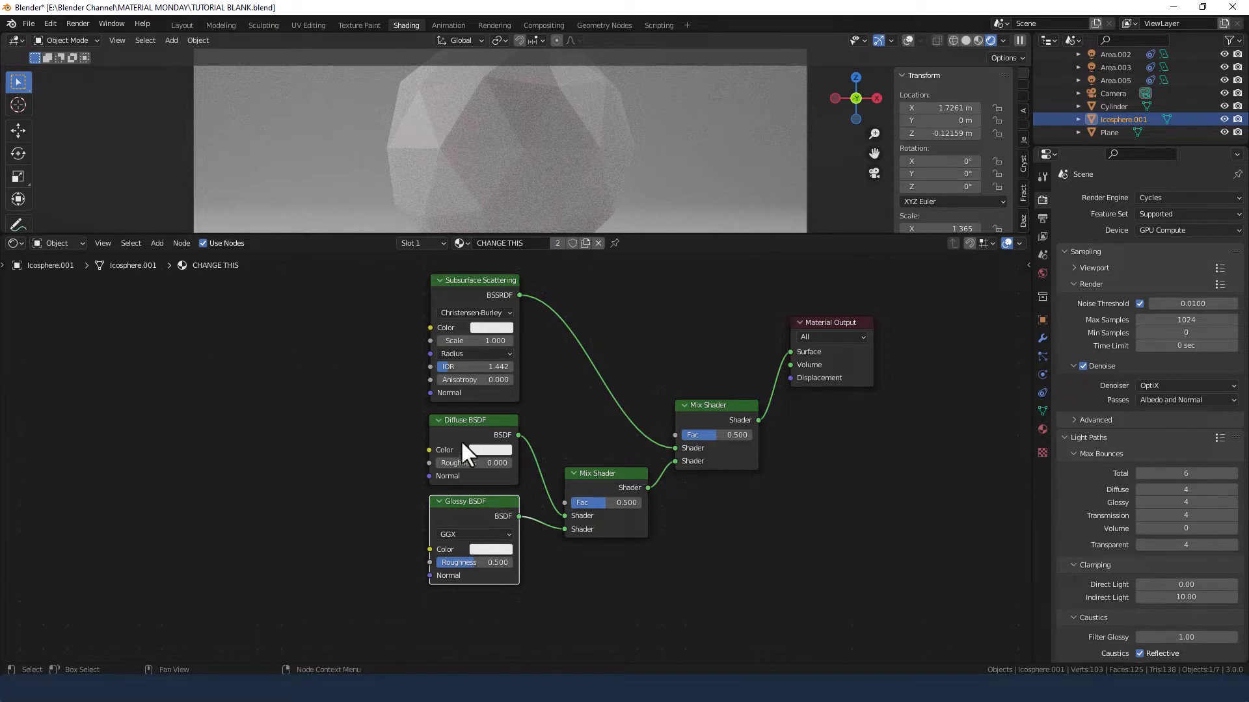
Move the Glossy BSDF back above the Diffuse BSDF and set the Glossy roughness to 0.1.
left_click_drag(463, 448, 464, 610)
left_click_drag(473, 498, 474, 420)
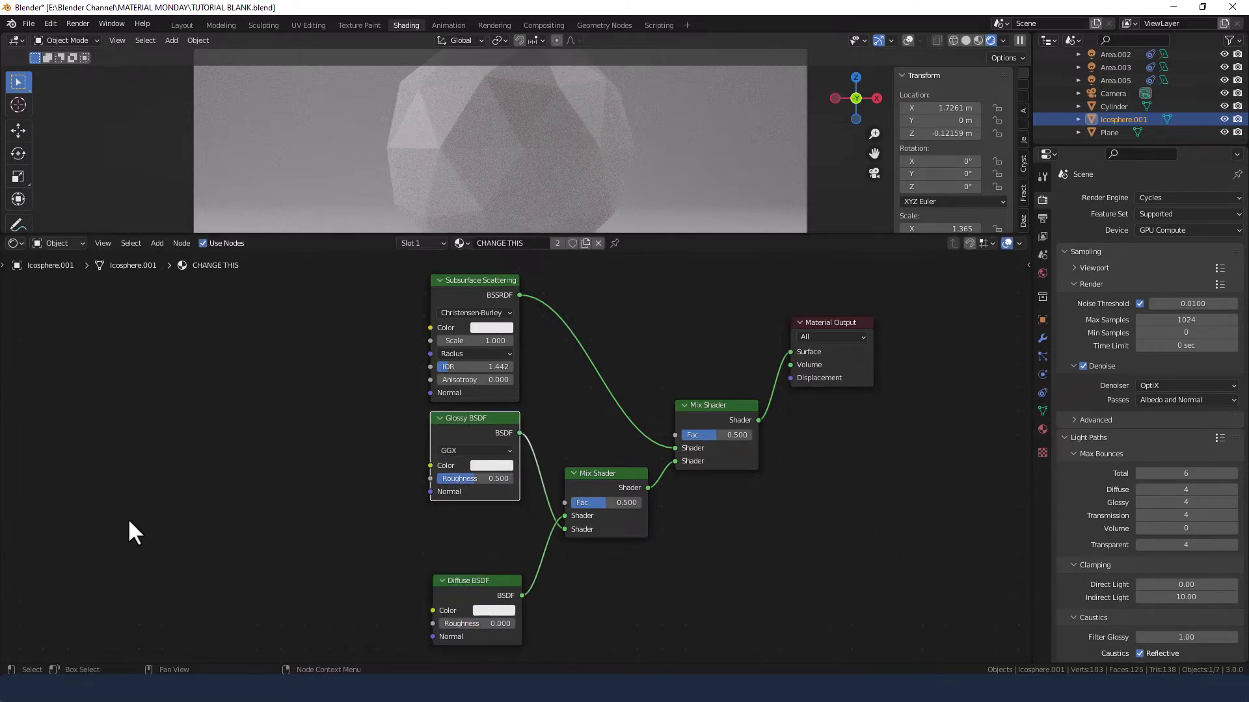
left_click_drag(479, 583, 475, 519)
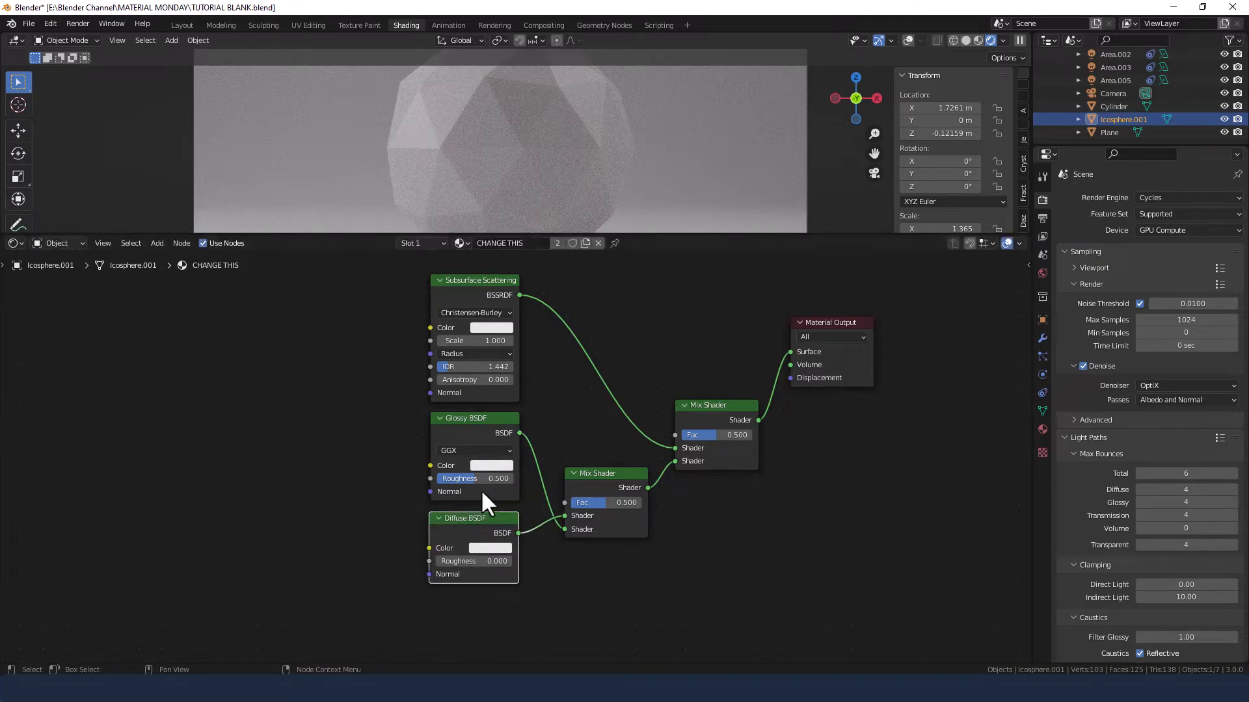
type("0.1")
key("Return")
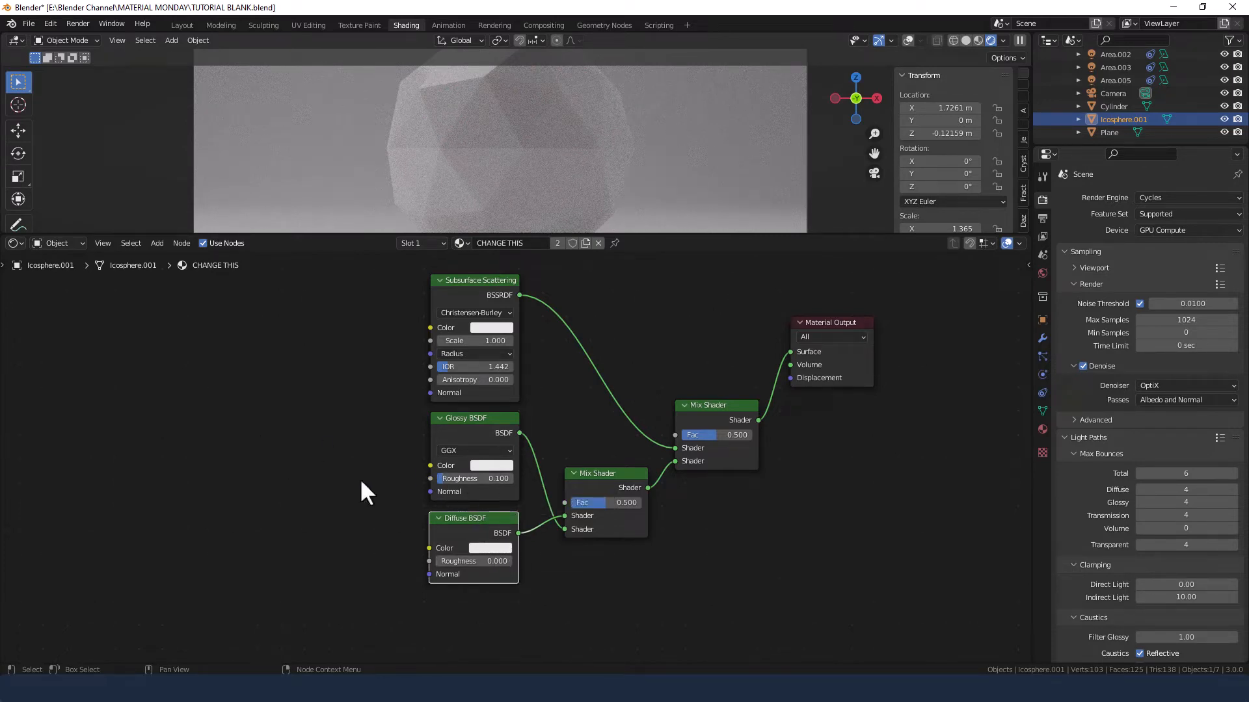
Add an RGB node level with the Subsurface Scattering node and place a duplicate of it below, level with the Diffuse BSDF.
middle_click_drag(368, 488, 481, 506)
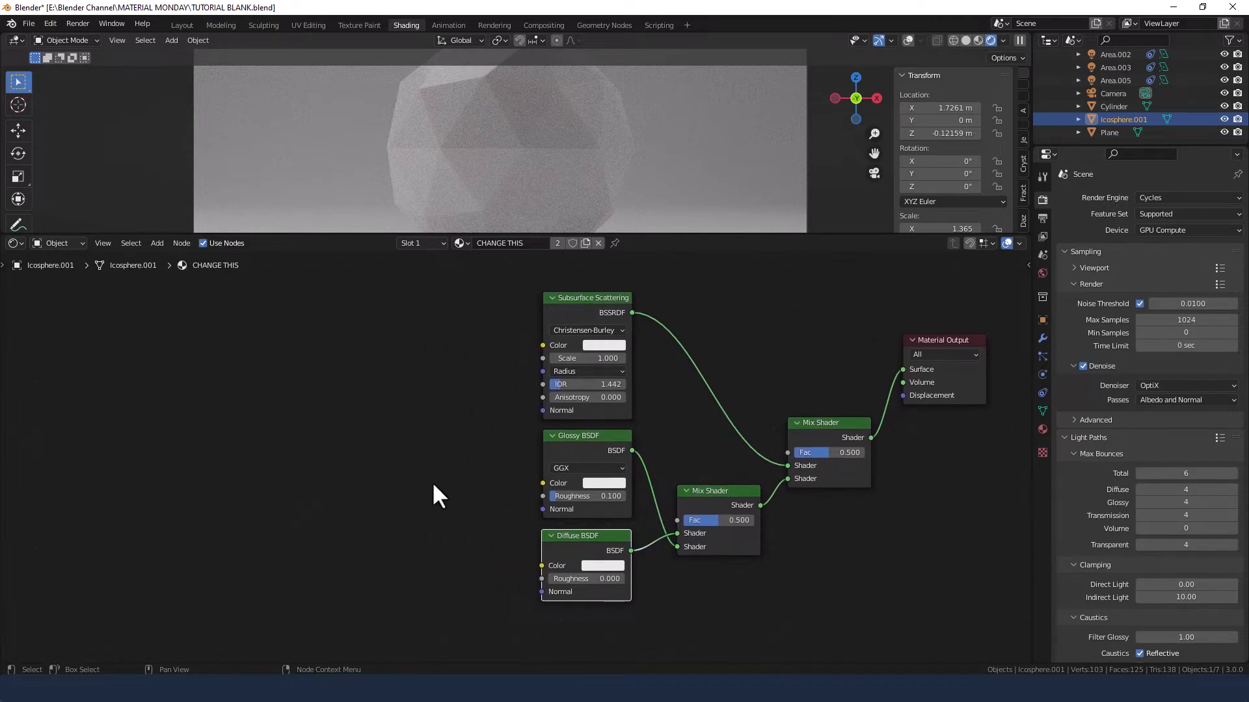
key("shift+a")
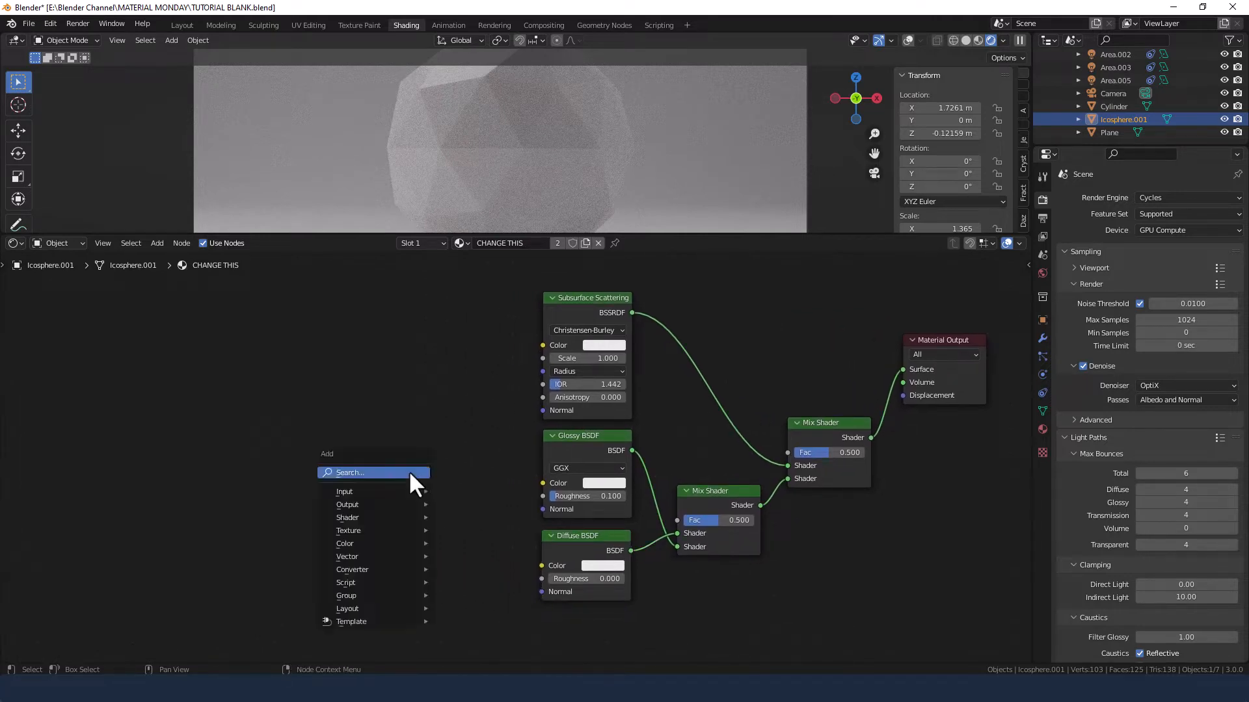
left_click(410, 473)
type("rgb")
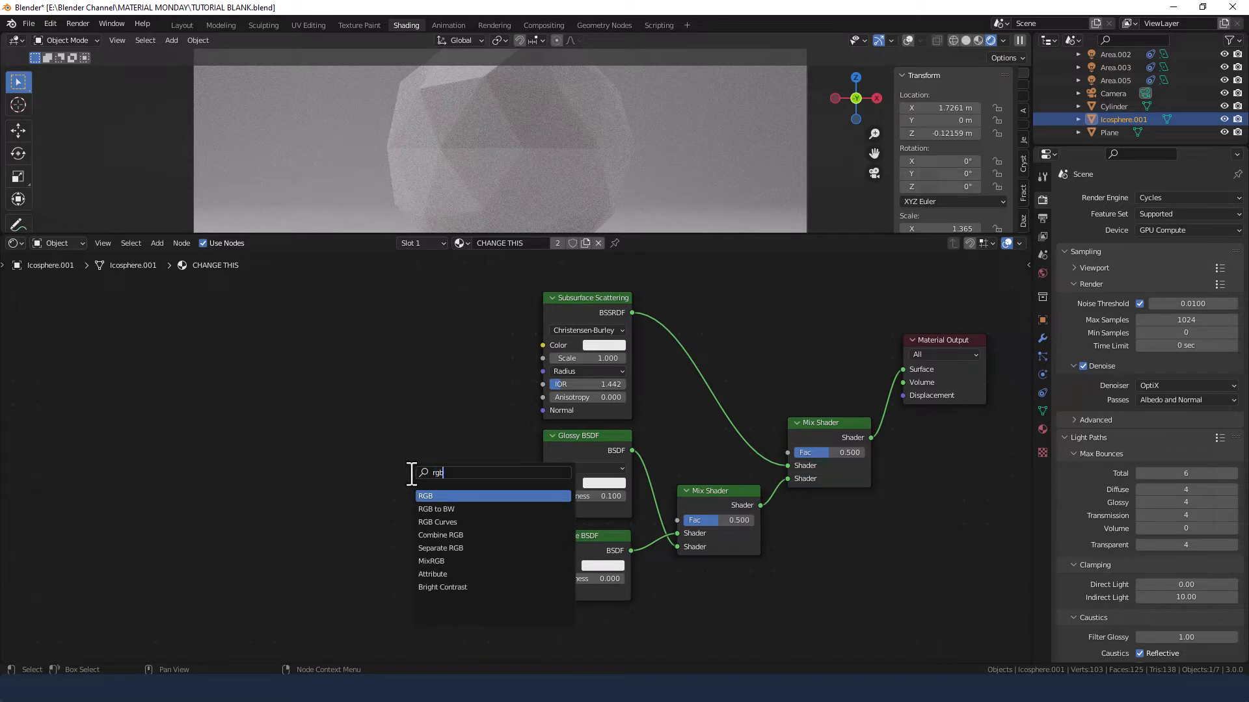
left_click(429, 496)
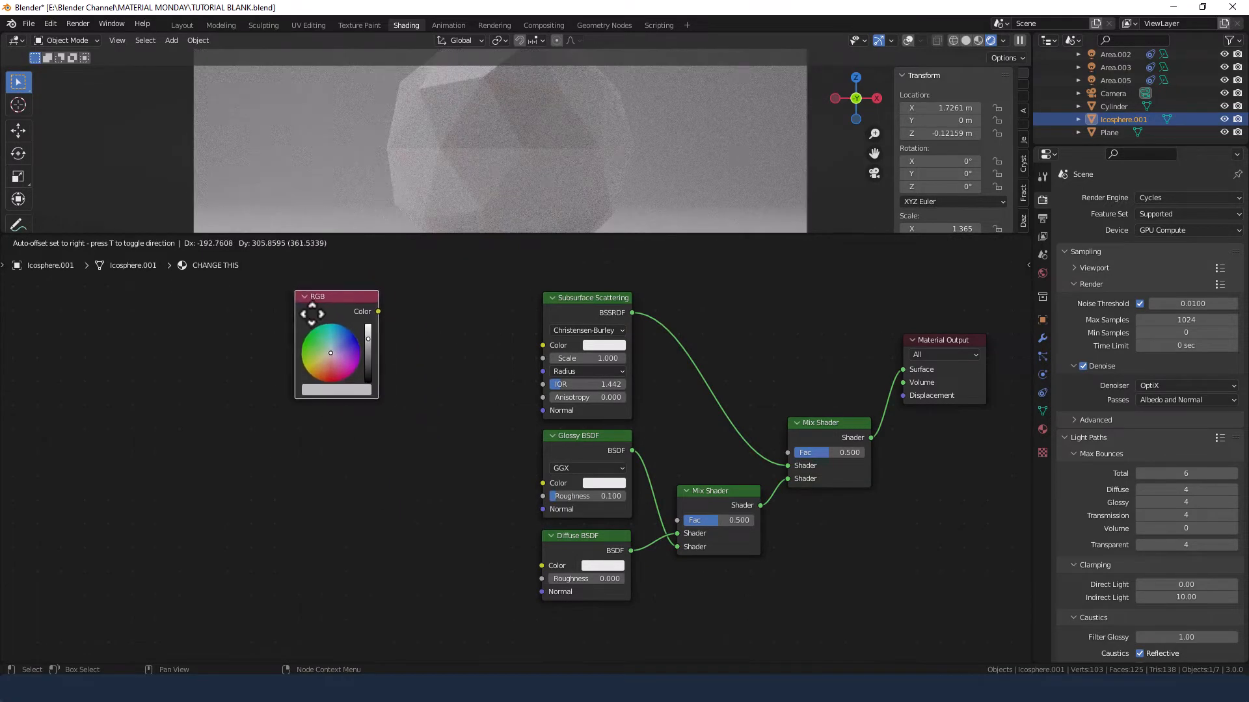
left_click(312, 314)
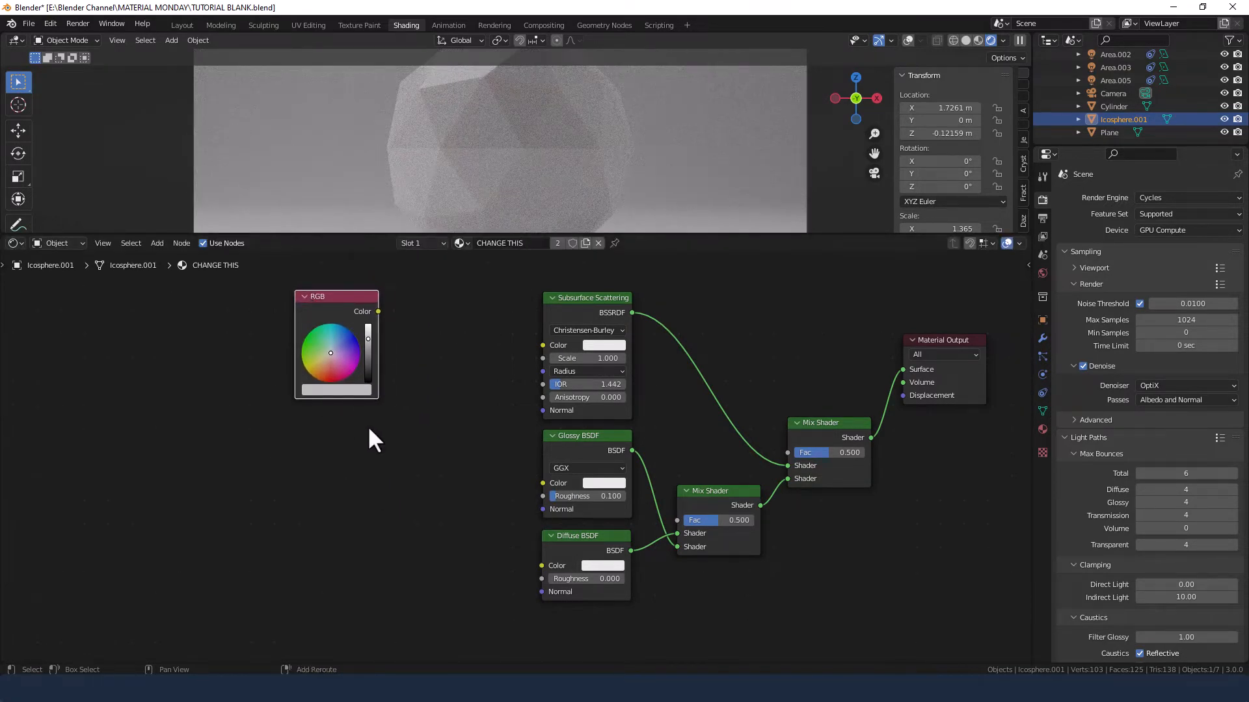
key("shift+d")
left_click(367, 260)
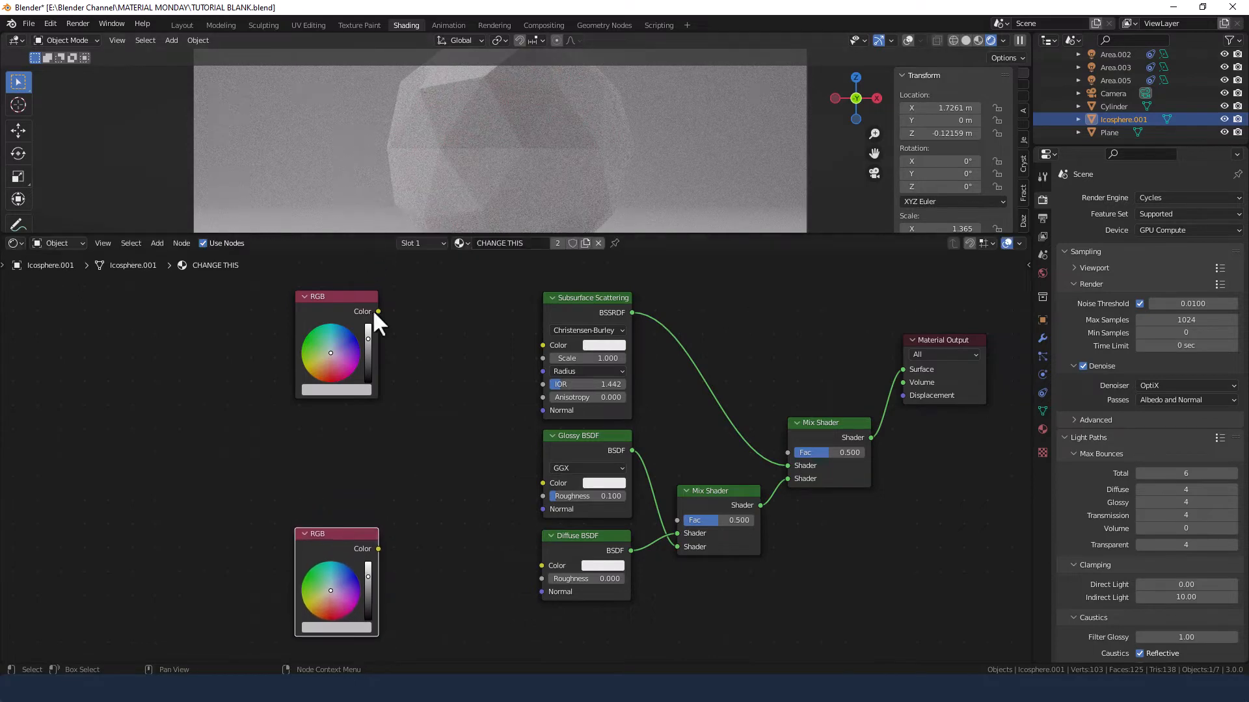
Raise the upper RGB node slightly and add an Ambient Occlusion node between the two RGB nodes.
left_click_drag(339, 298, 341, 283)
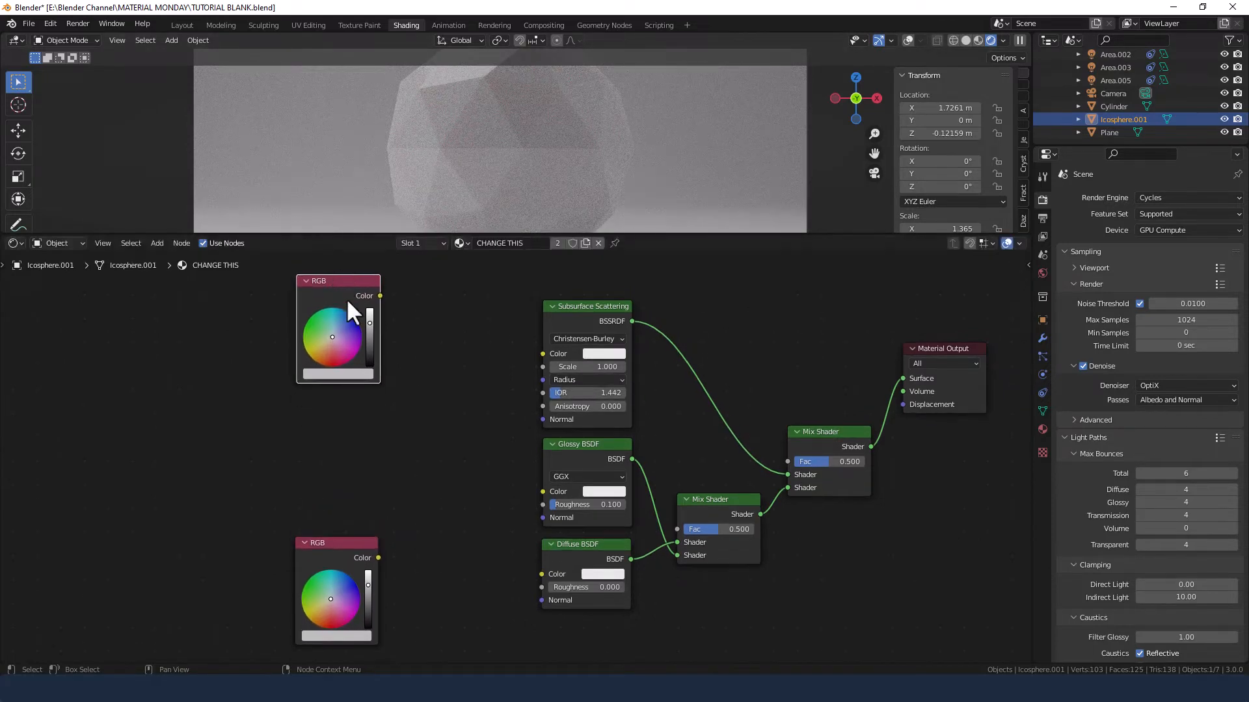
key("shift+a")
type("a")
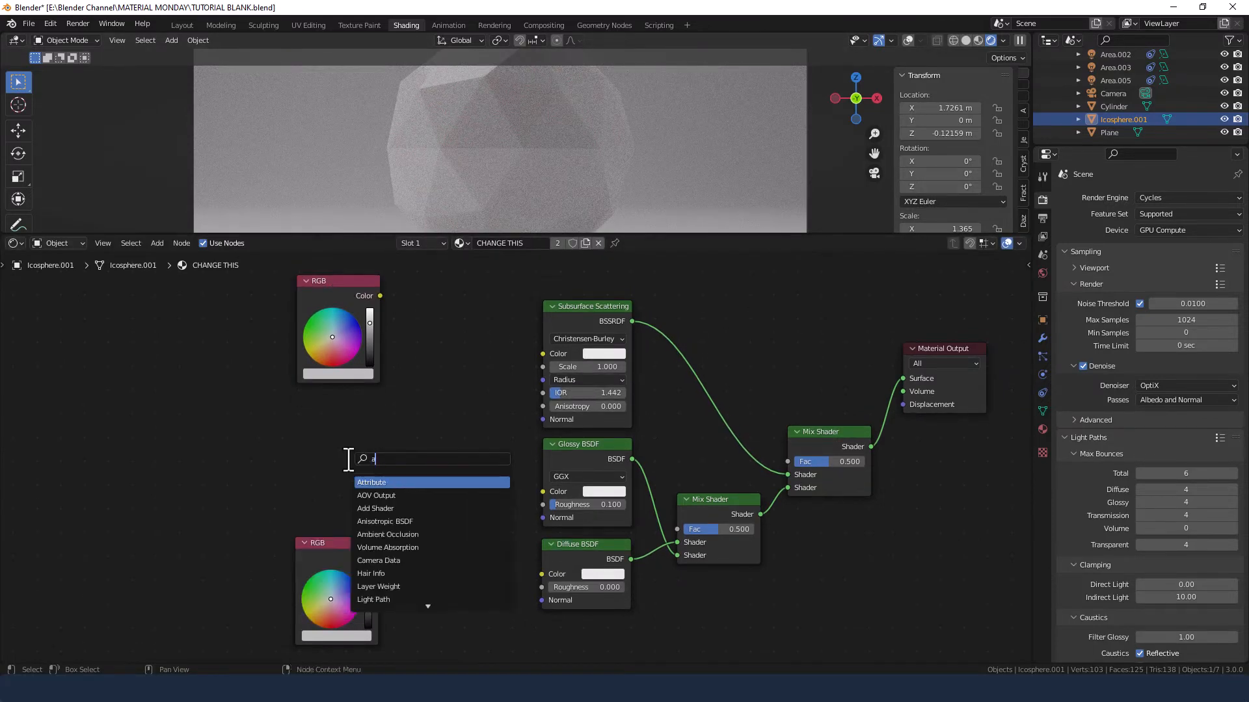
type("mbi")
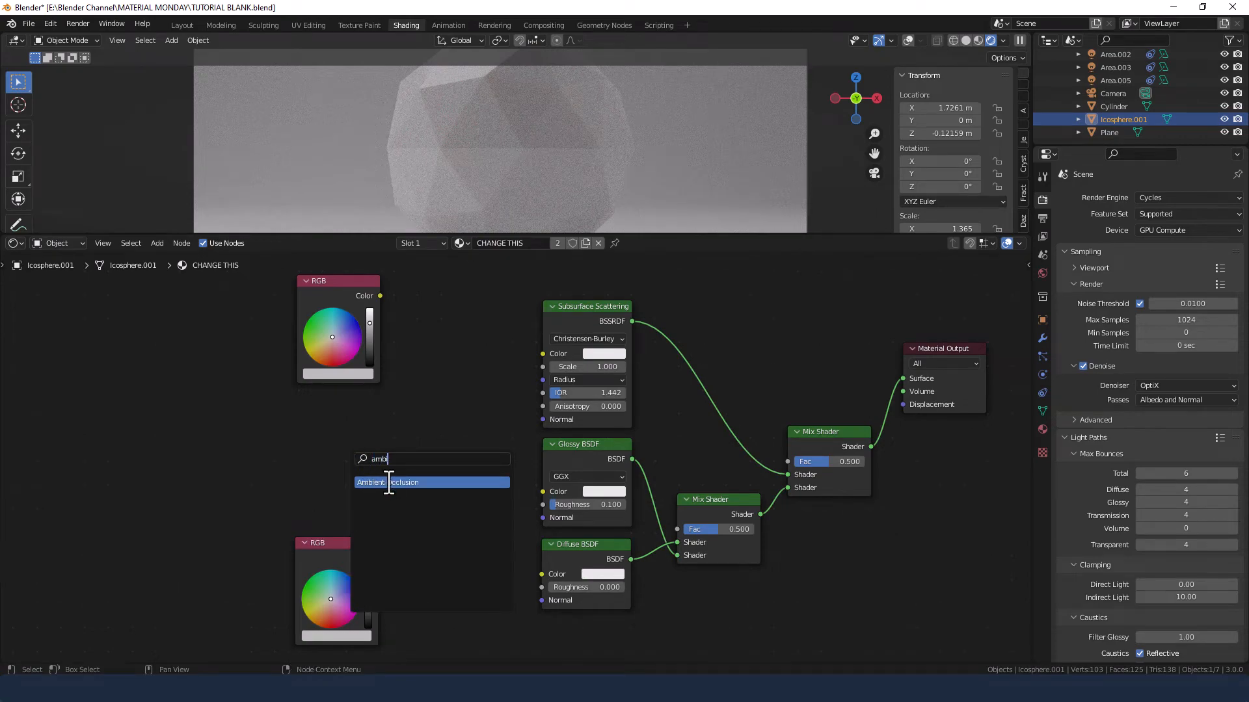
left_click(388, 483)
left_click(335, 417)
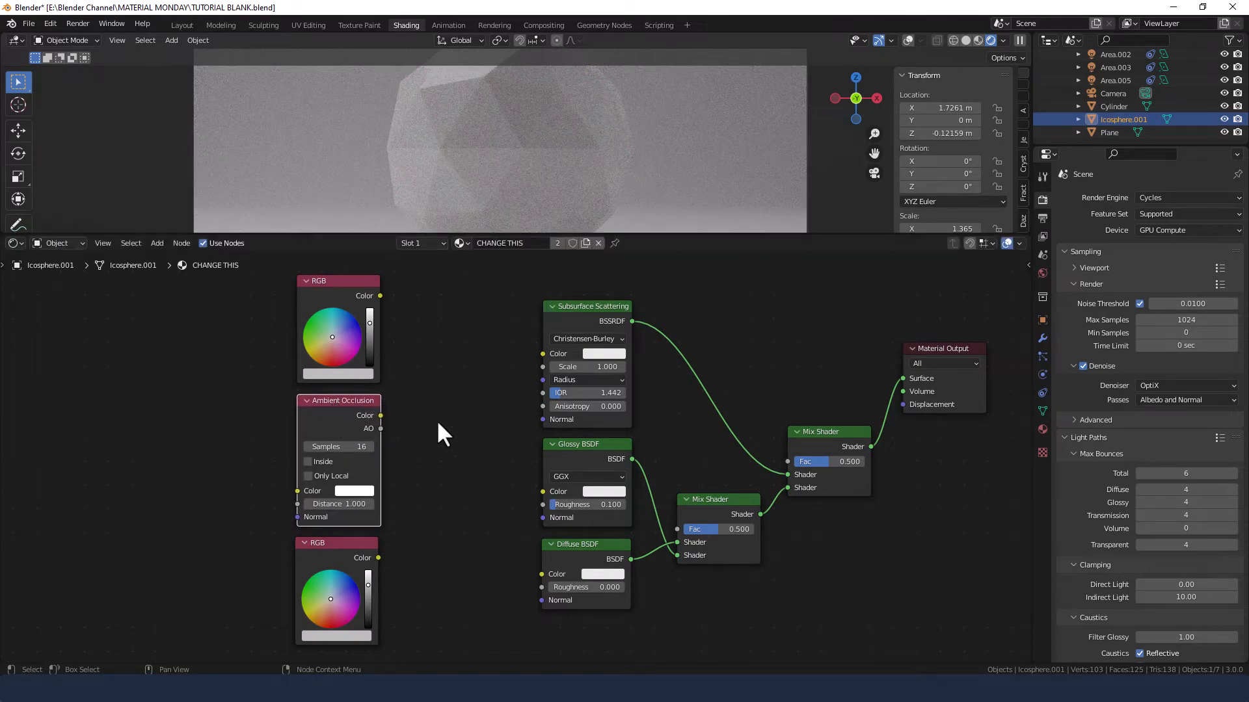
Add a MixRGB node between the Ambient Occlusion node and the Glossy and Diffuse shaders.
key("shift+a")
type("m")
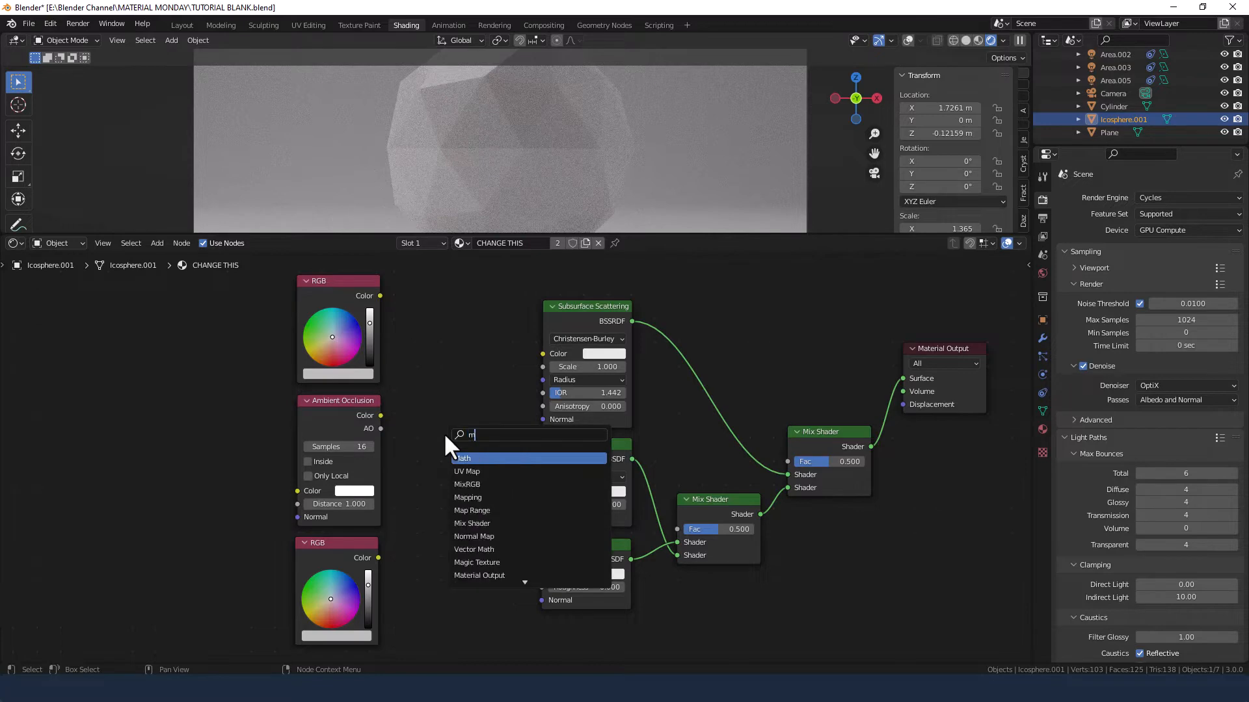
type("ix")
left_click(463, 458)
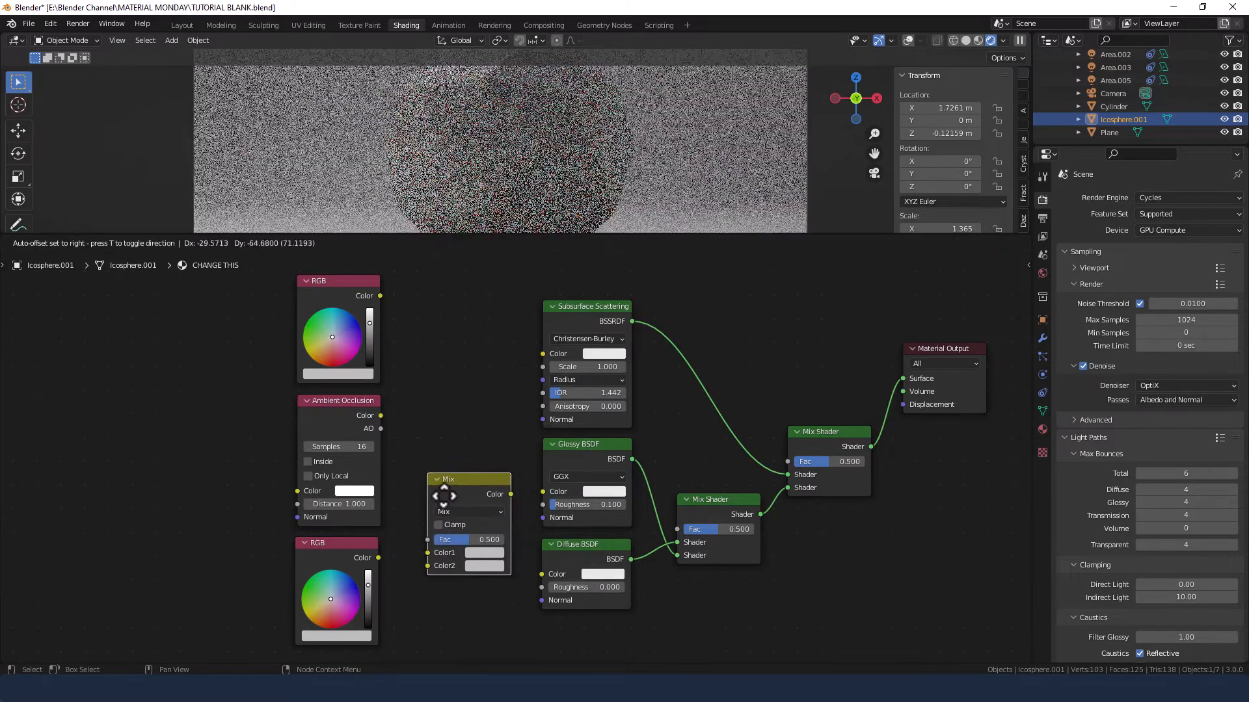
left_click(436, 502)
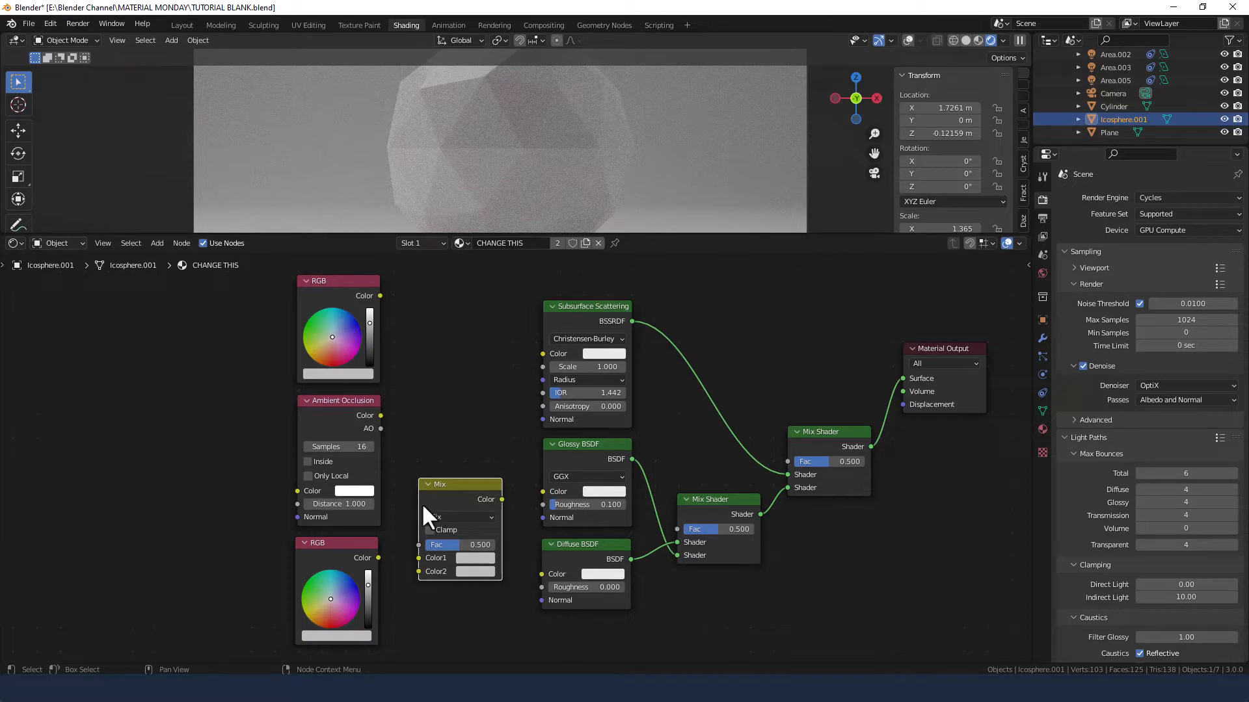
Link the lower RGB node to the colour Mix node's Color2 and the Ambient Occlusion Color output to its Color1.
left_click(377, 557)
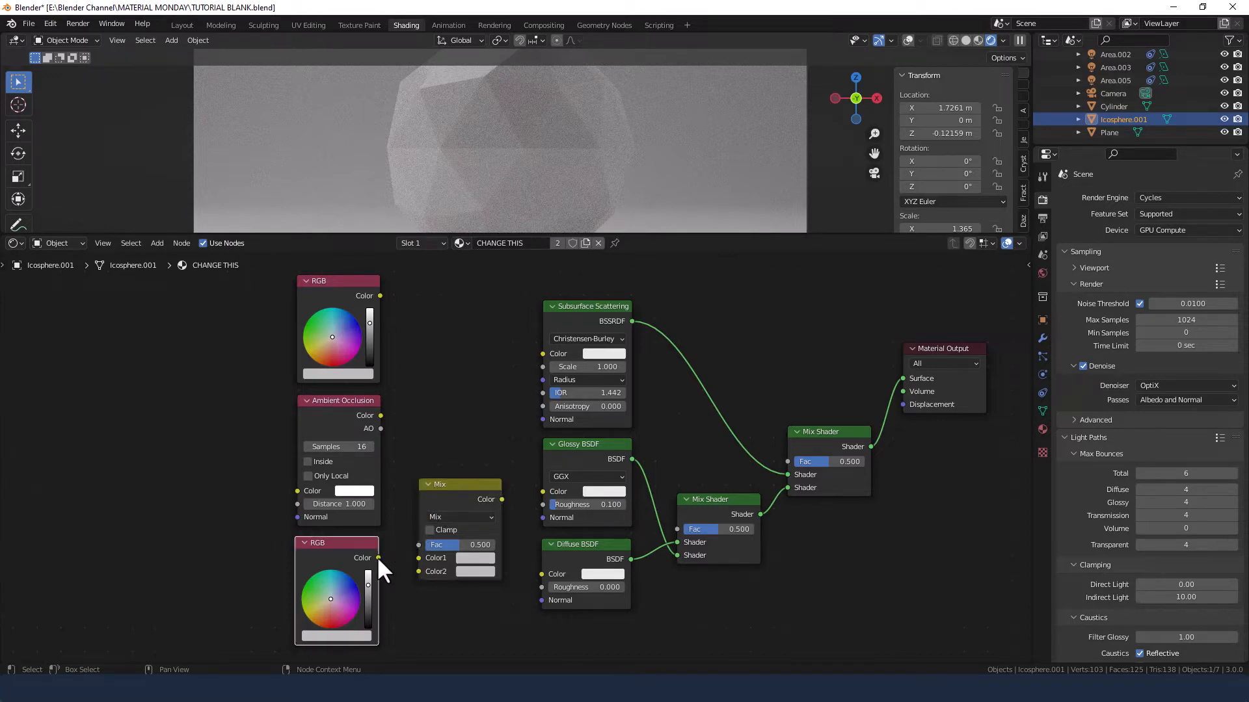
left_click_drag(377, 558, 416, 572)
left_click_drag(380, 415, 417, 558)
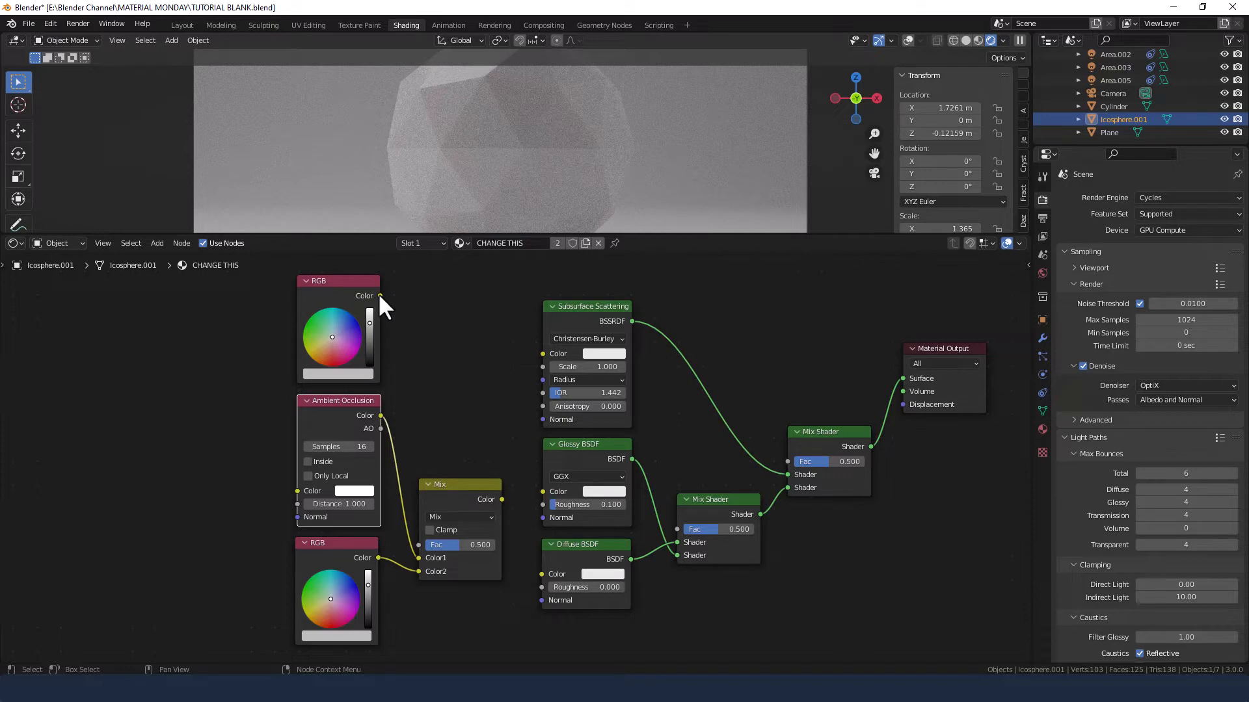
Link the upper RGB node to the Subsurface Scattering and Glossy colours, and the colour Mix node to the Diffuse colour.
left_click_drag(381, 297, 381, 302)
left_click_drag(463, 368, 541, 355)
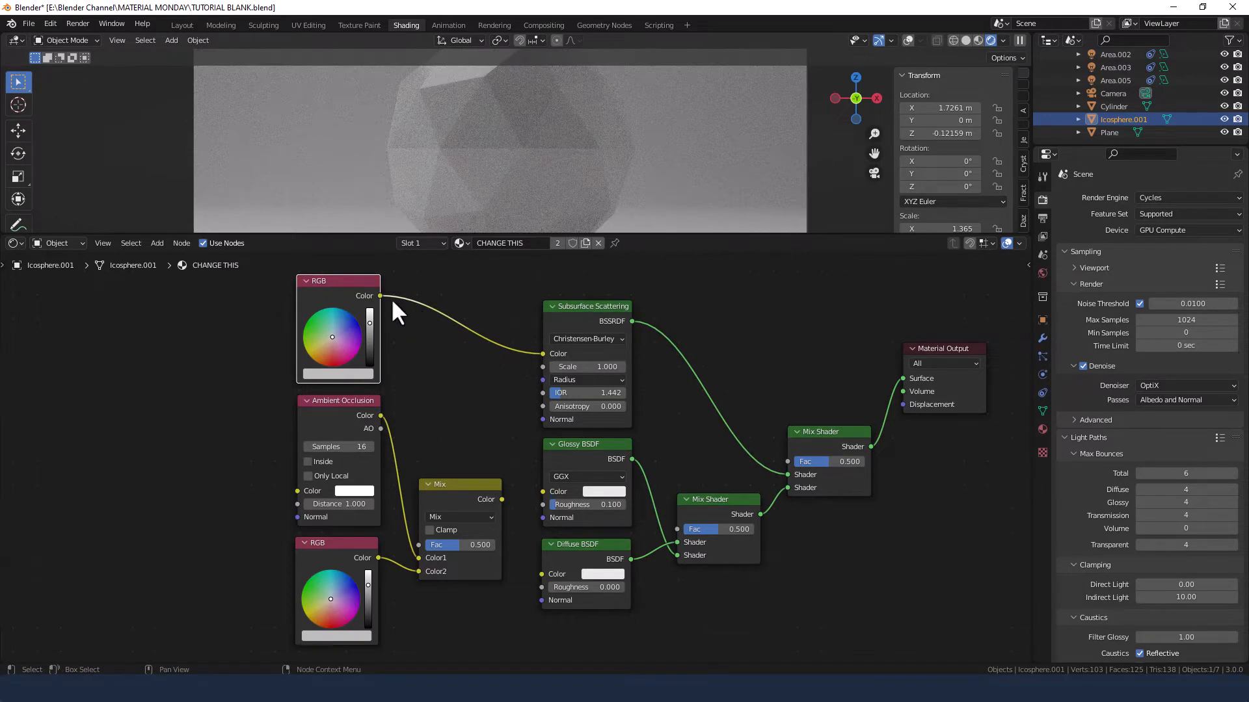
left_click_drag(381, 295, 541, 573)
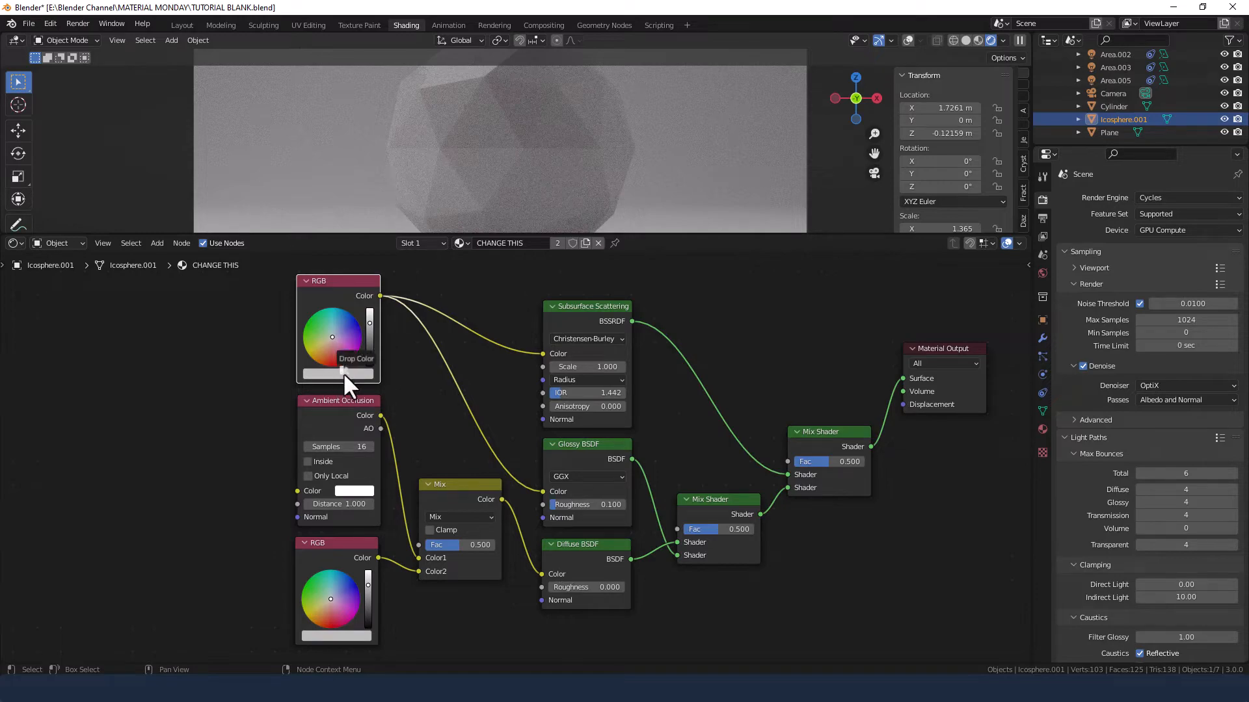
Set the upper RGB node to white and the lower RGB node to a saturated yellow.
left_click_drag(370, 321, 373, 306)
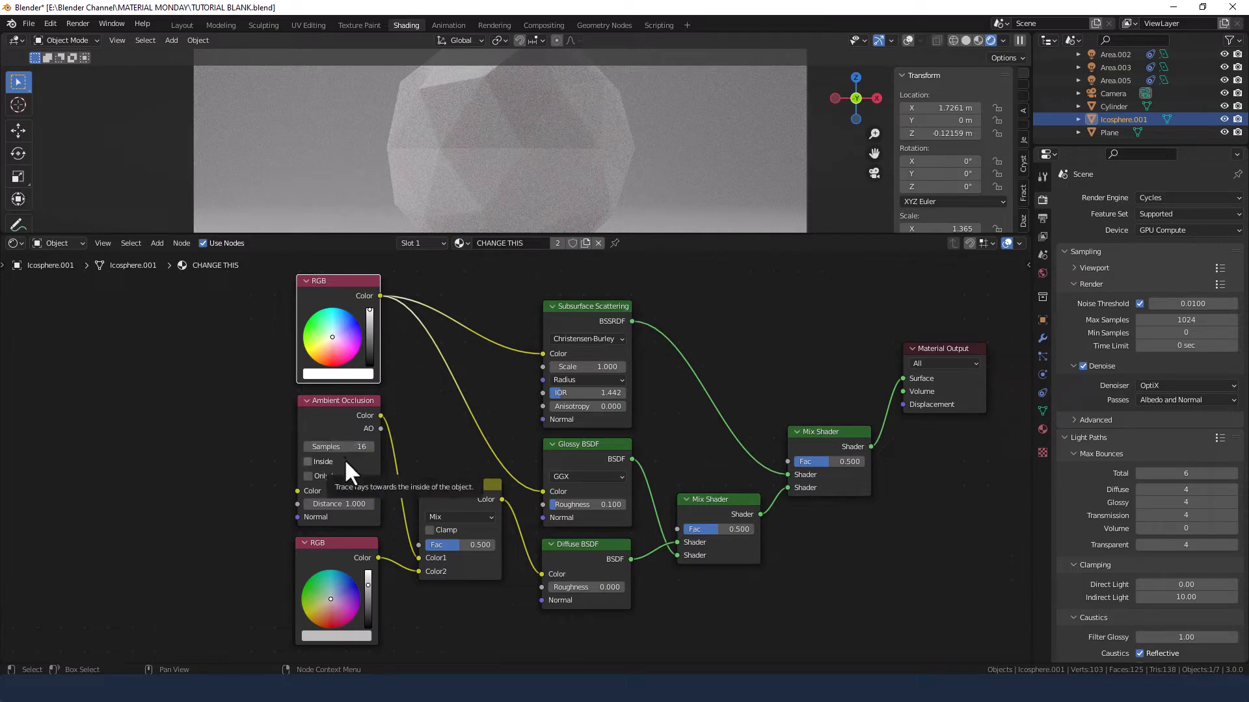
middle_click_drag(361, 521, 441, 422)
scroll(423, 501, "up", 3)
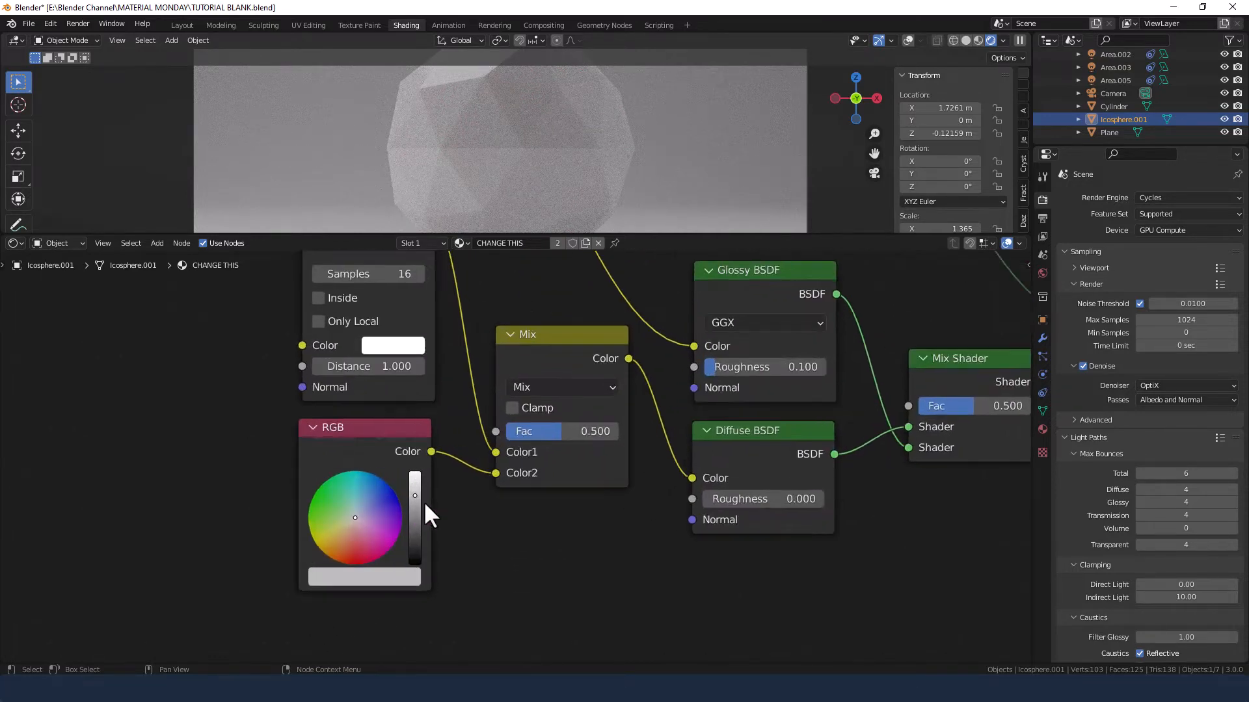
middle_click_drag(423, 500, 488, 410)
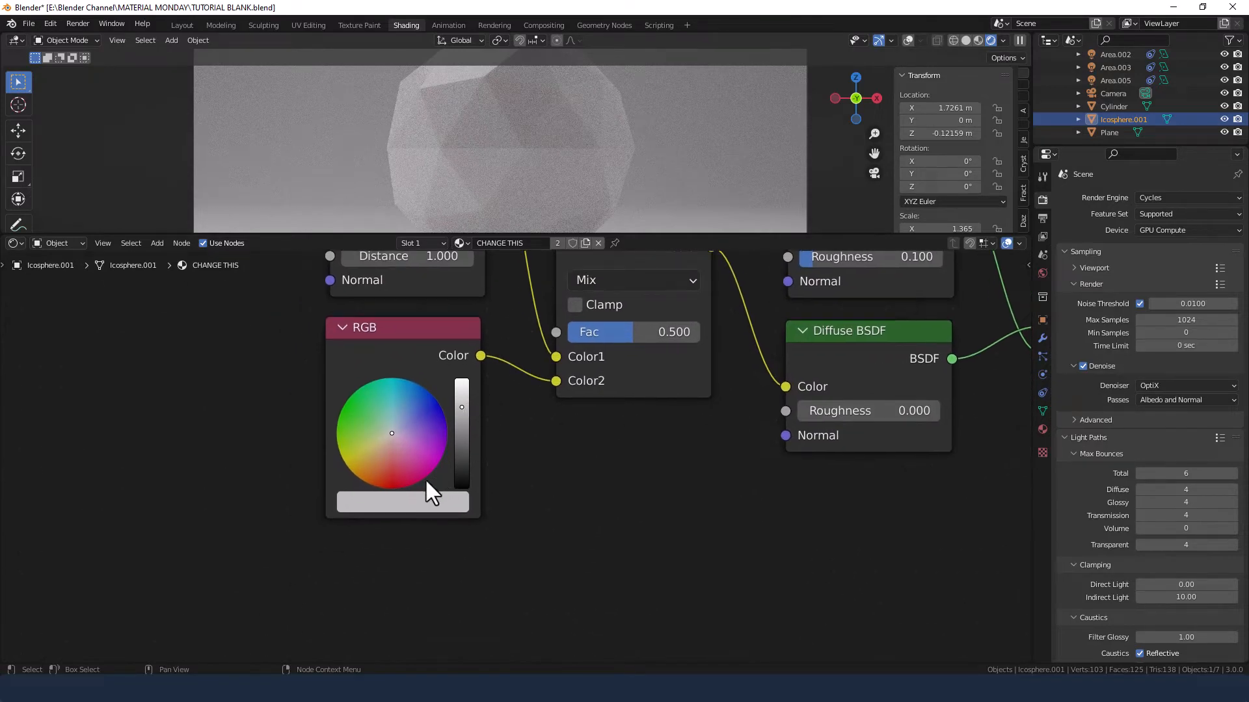
left_click_drag(392, 432, 346, 465)
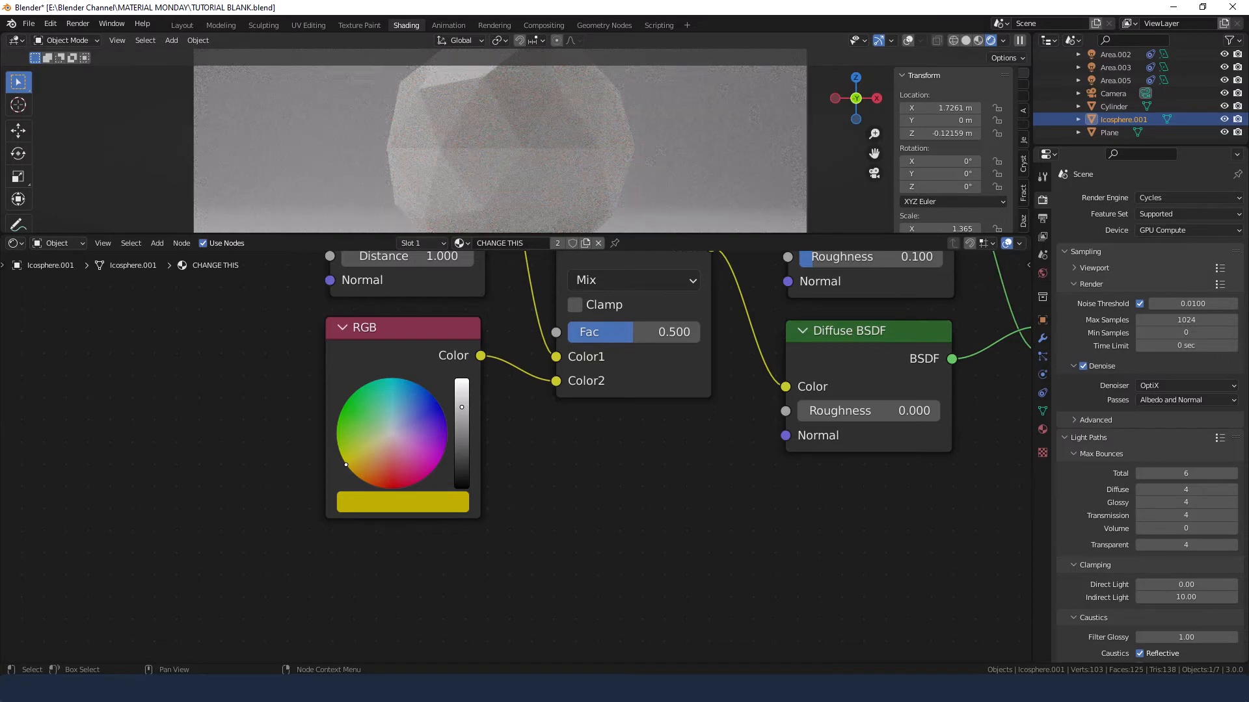
Add a Fresnel node directly above the Subsurface Scattering node.
scroll(513, 493, "down", 3)
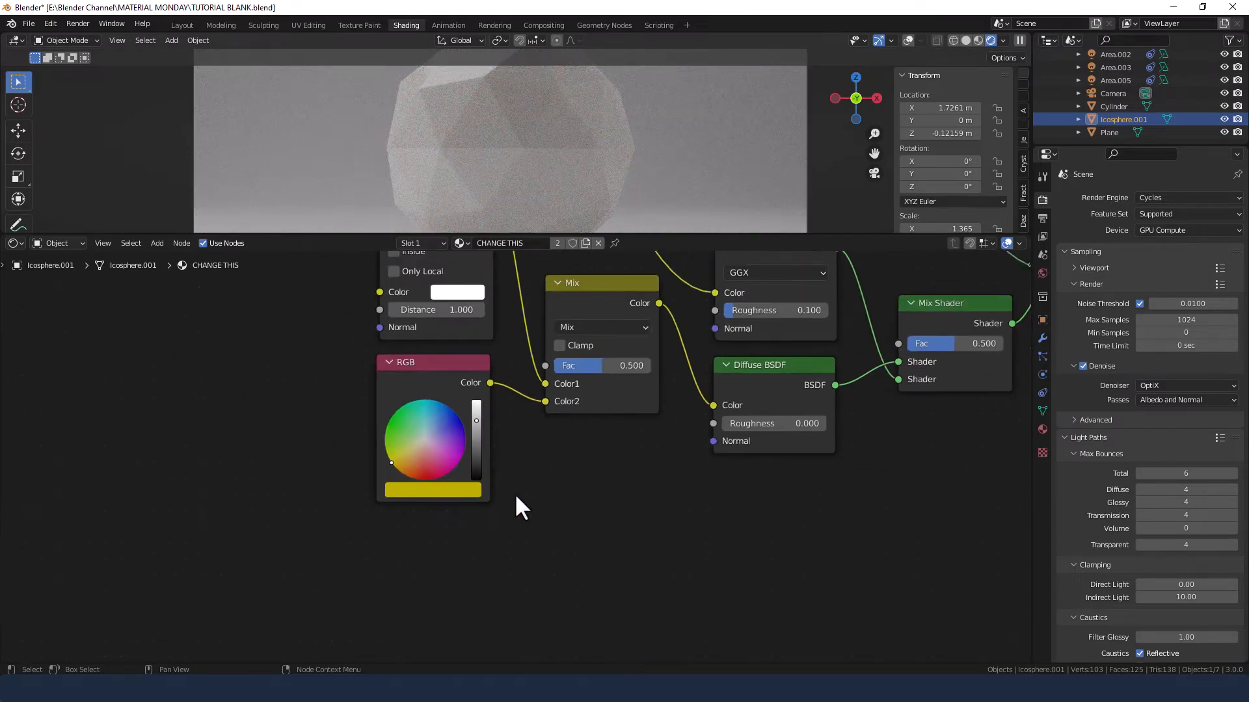
middle_click_drag(596, 496, 427, 573)
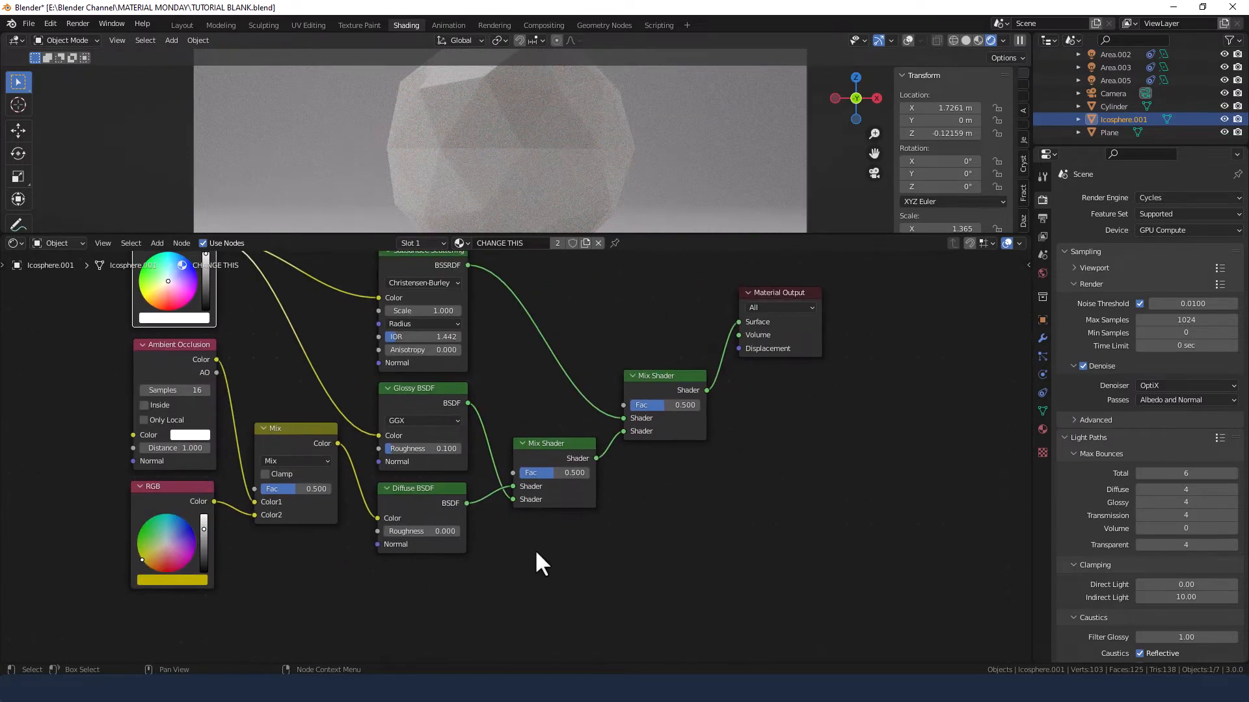
middle_click_drag(536, 546, 532, 557)
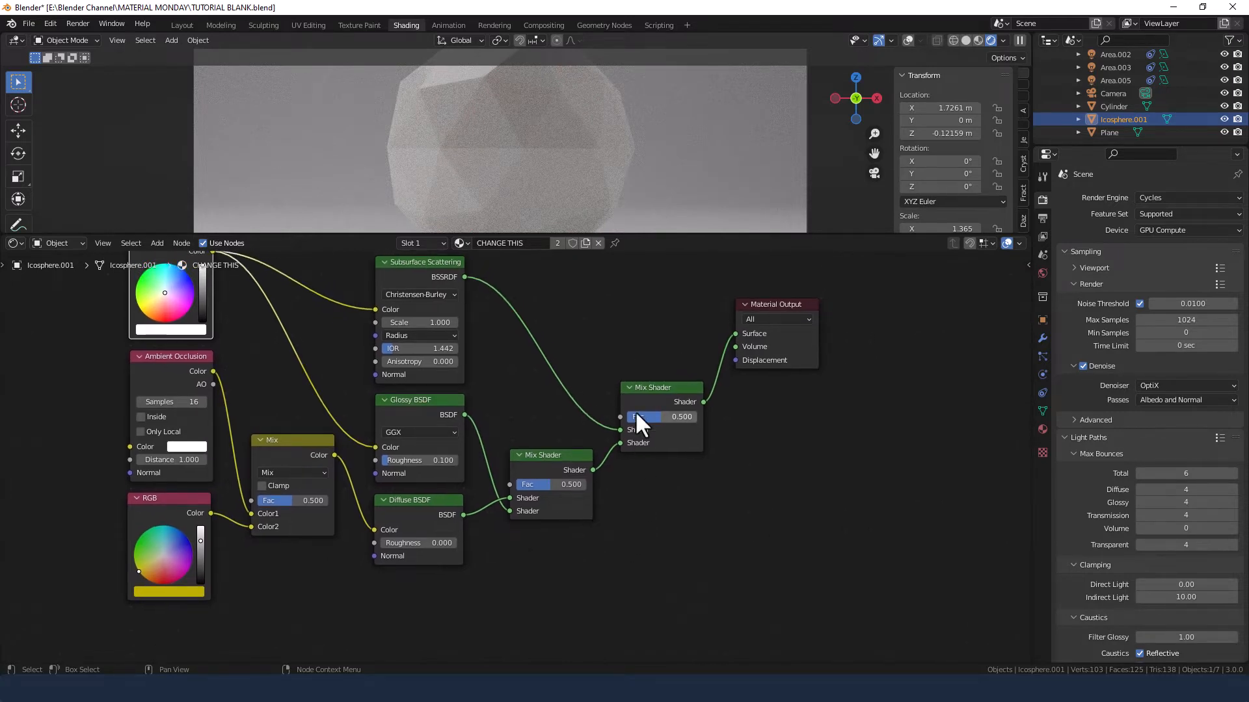
middle_click_drag(664, 474, 668, 507)
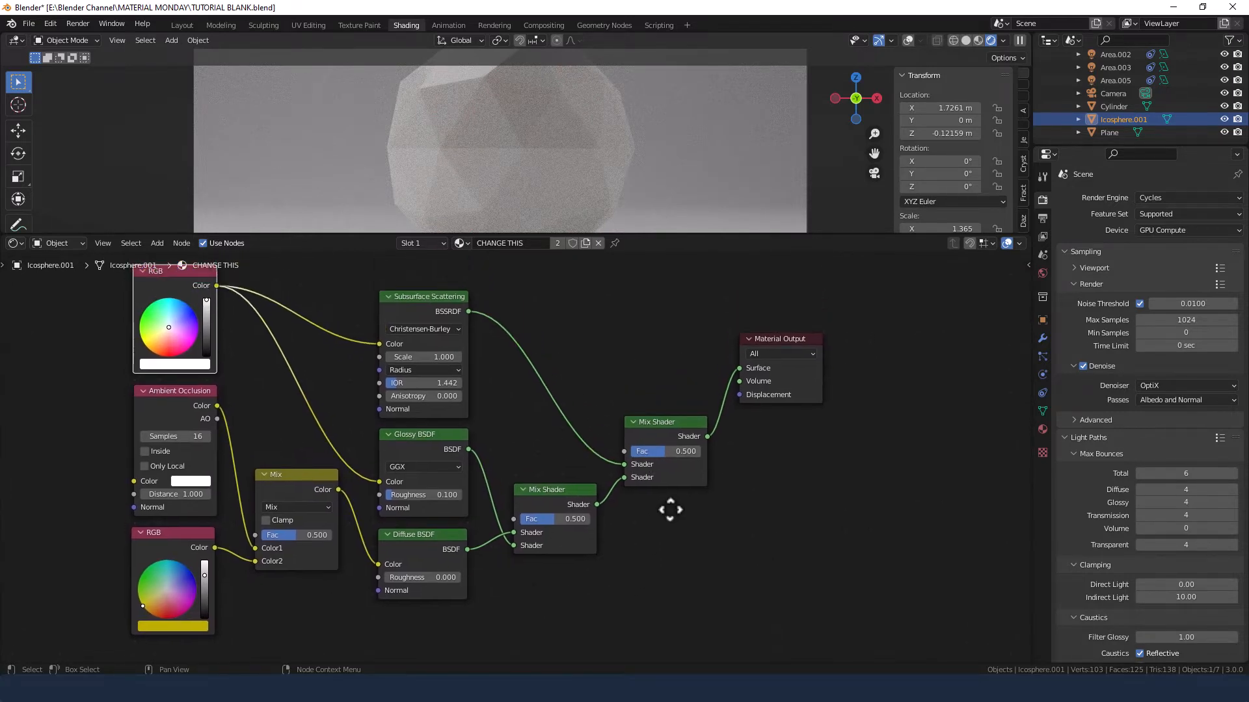
middle_click_drag(556, 310, 568, 365)
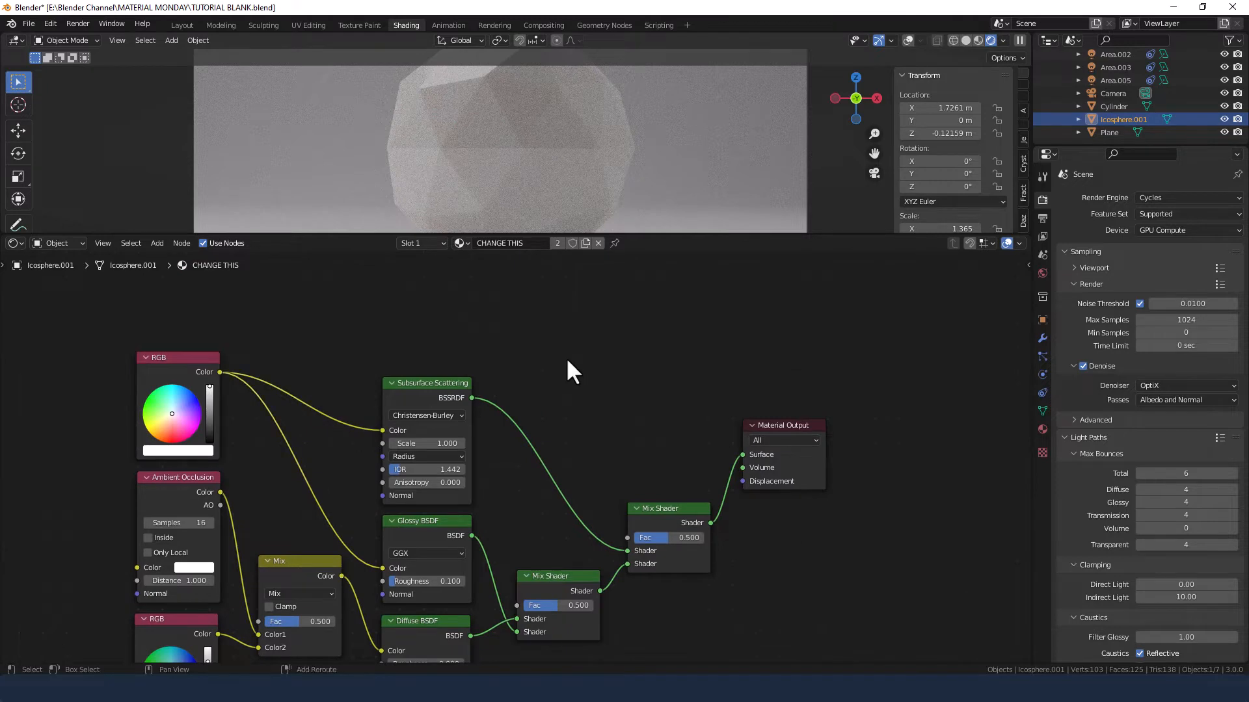
key("shift+a")
left_click(556, 356)
type("fresnel")
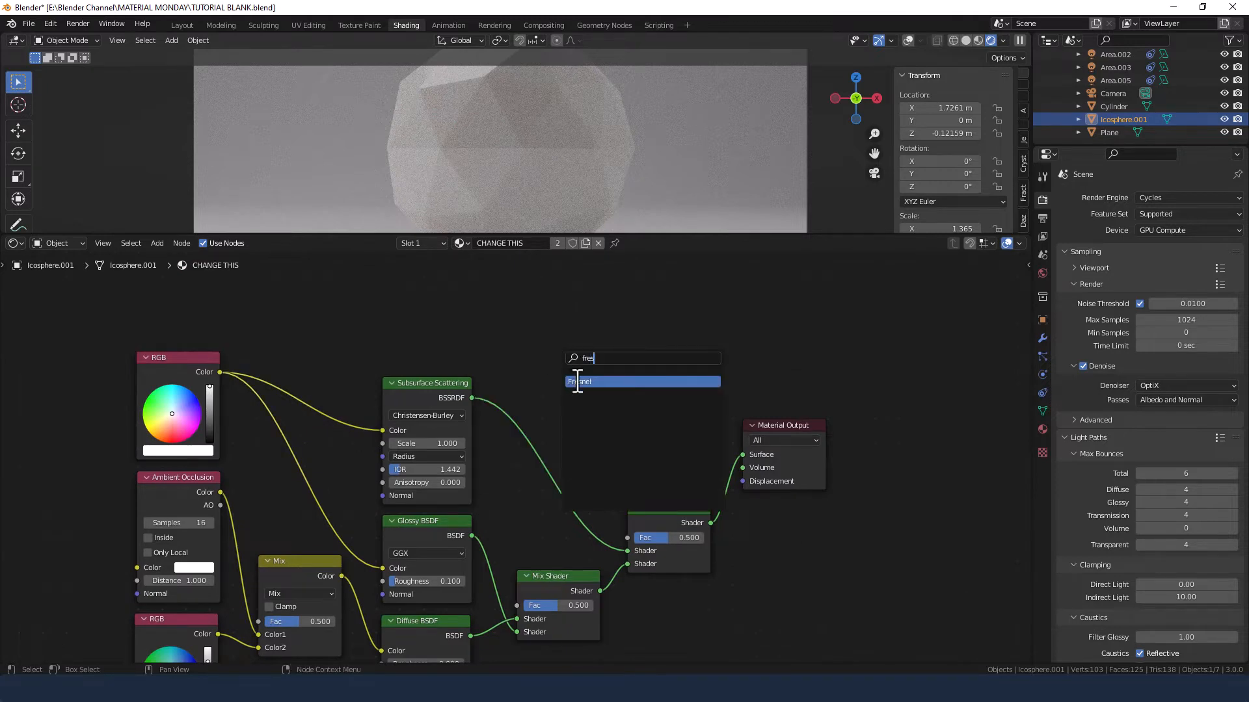
key("Return")
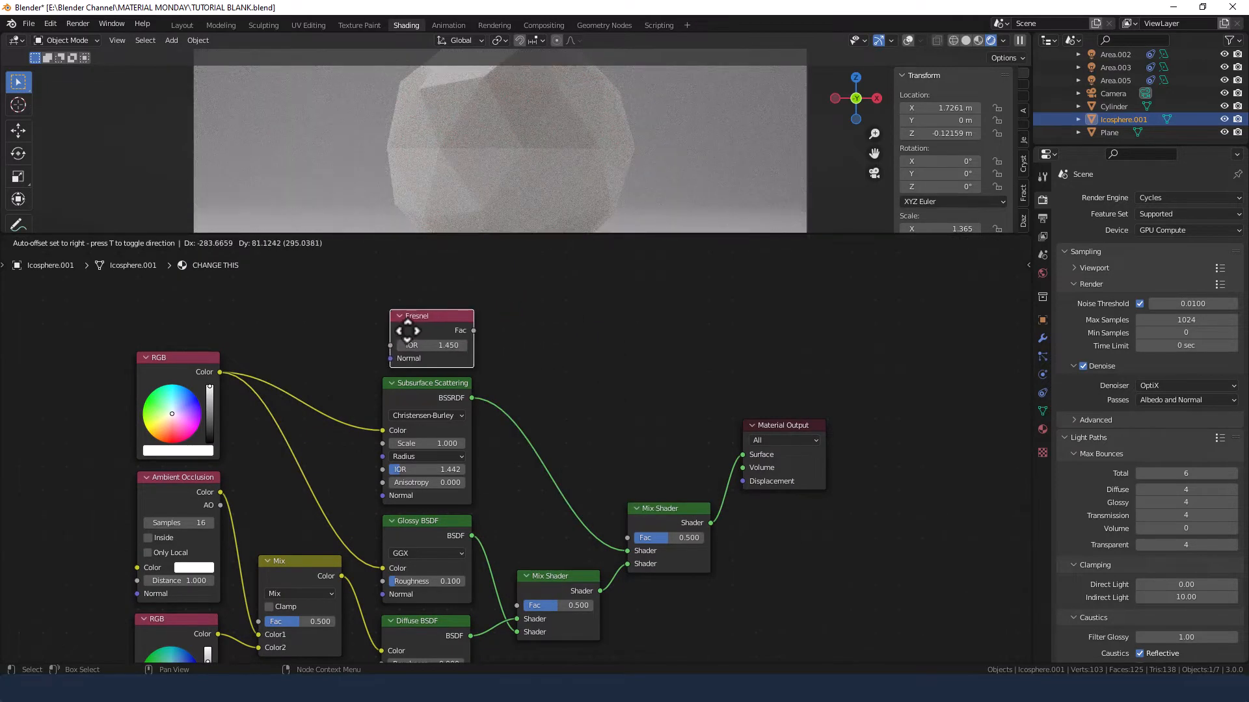
left_click(408, 331)
Set the Fresnel IOR to 1.000 and link its output to the Fac of the Mix Shader feeding the Material Output.
left_click(423, 345)
type("1")
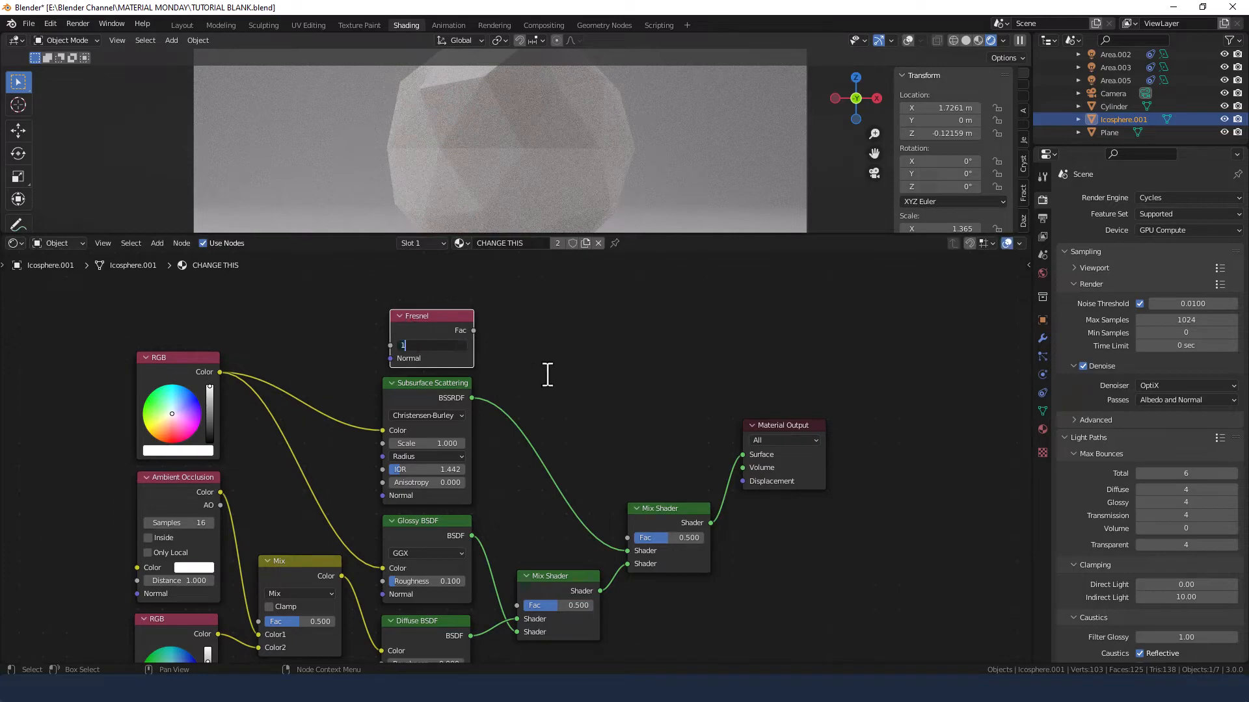
key("Return")
left_click_drag(474, 329, 623, 537)
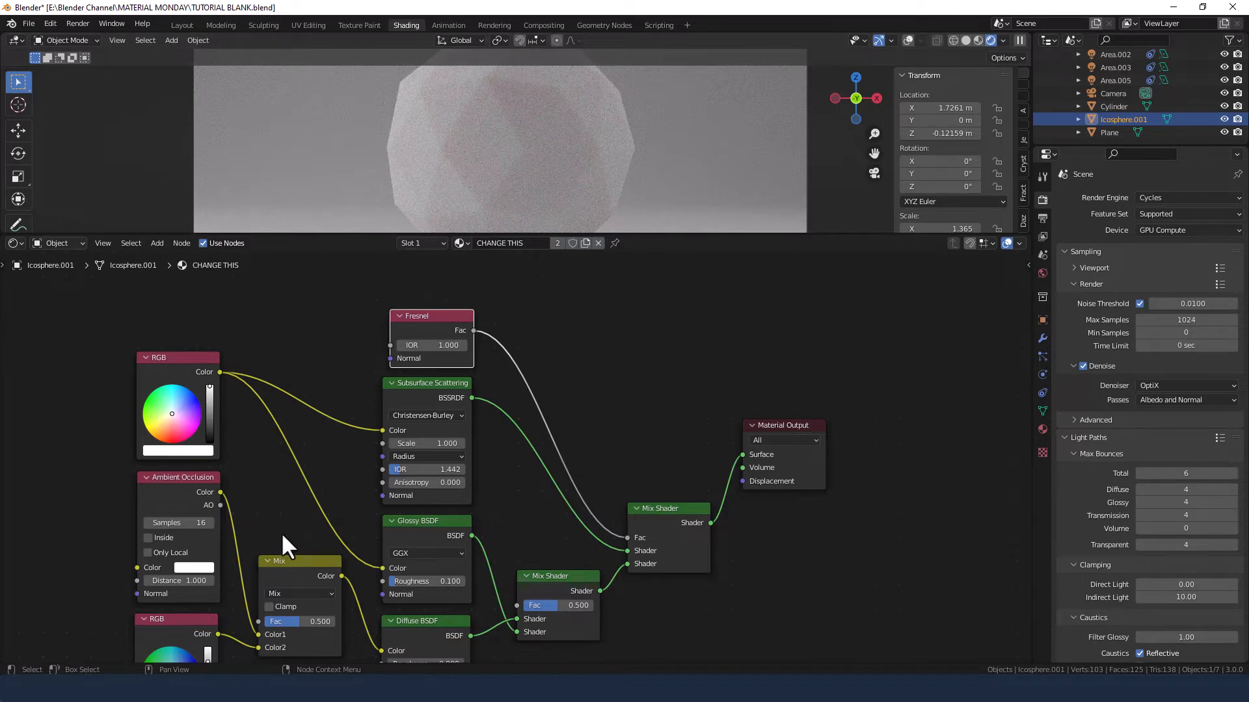
Switch to the Layout workspace and add a point light to the scene.
middle_click_drag(280, 532, 348, 470)
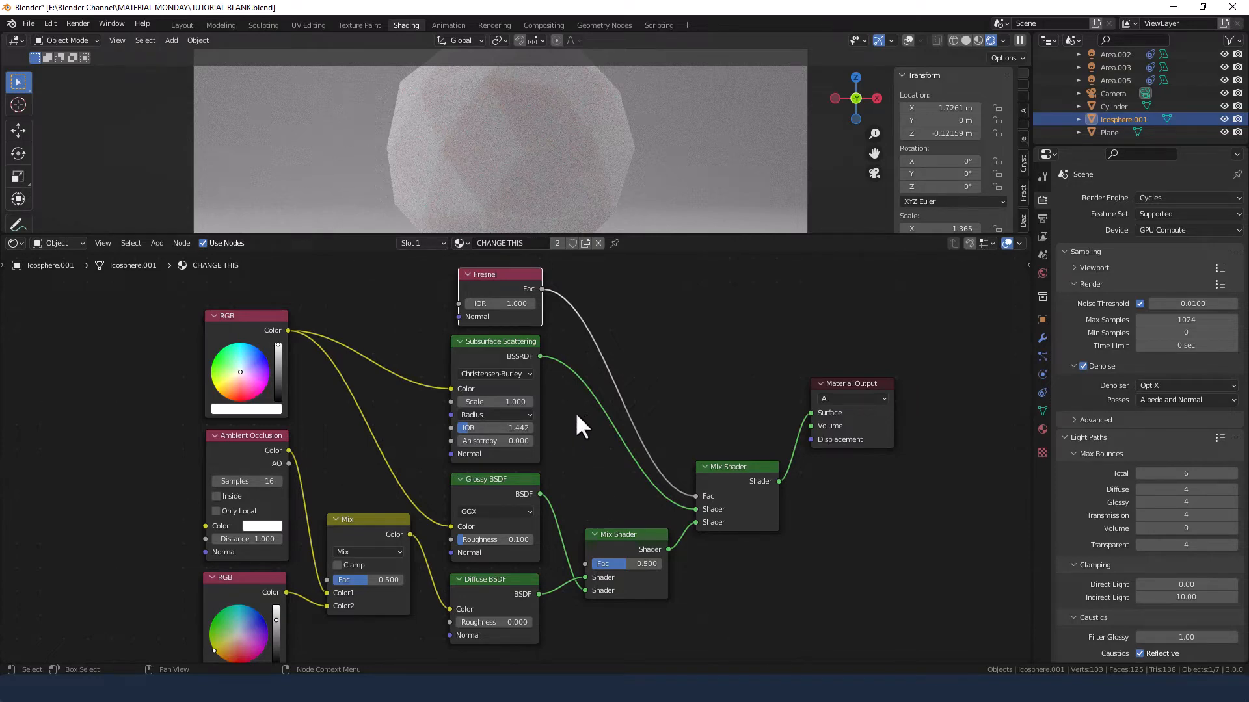
scroll(523, 127, "down", 2)
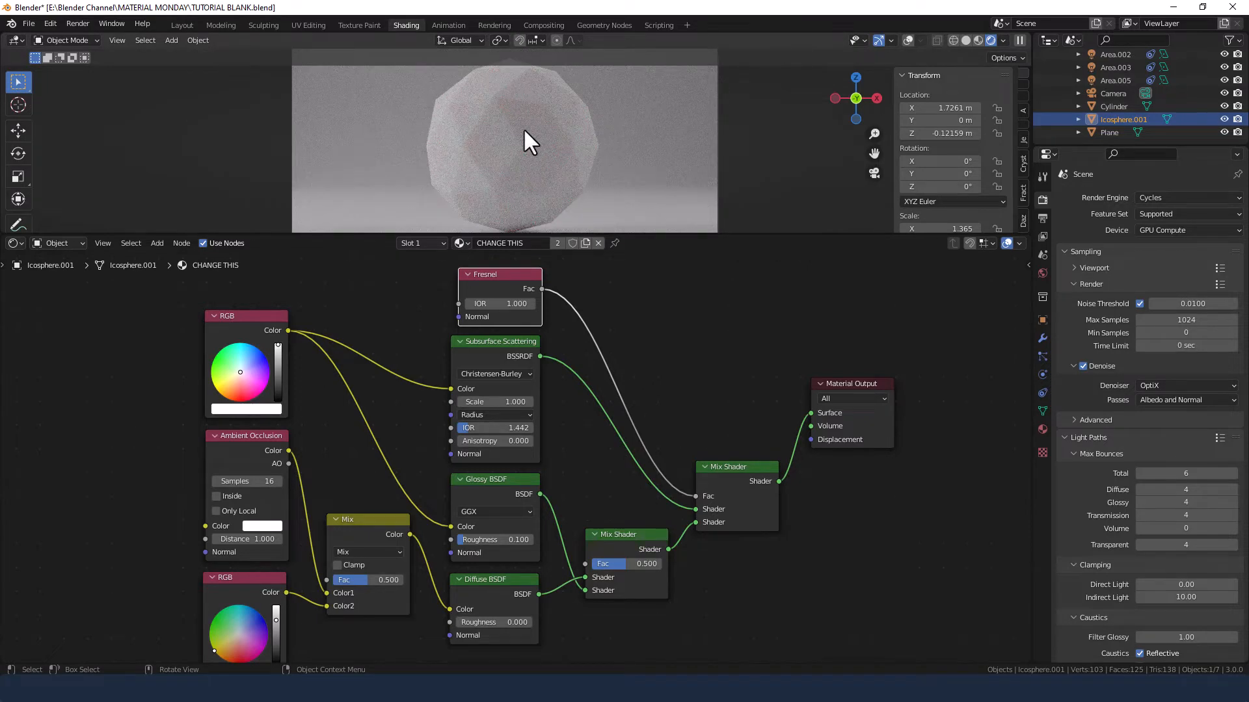
scroll(524, 129, "up", 1)
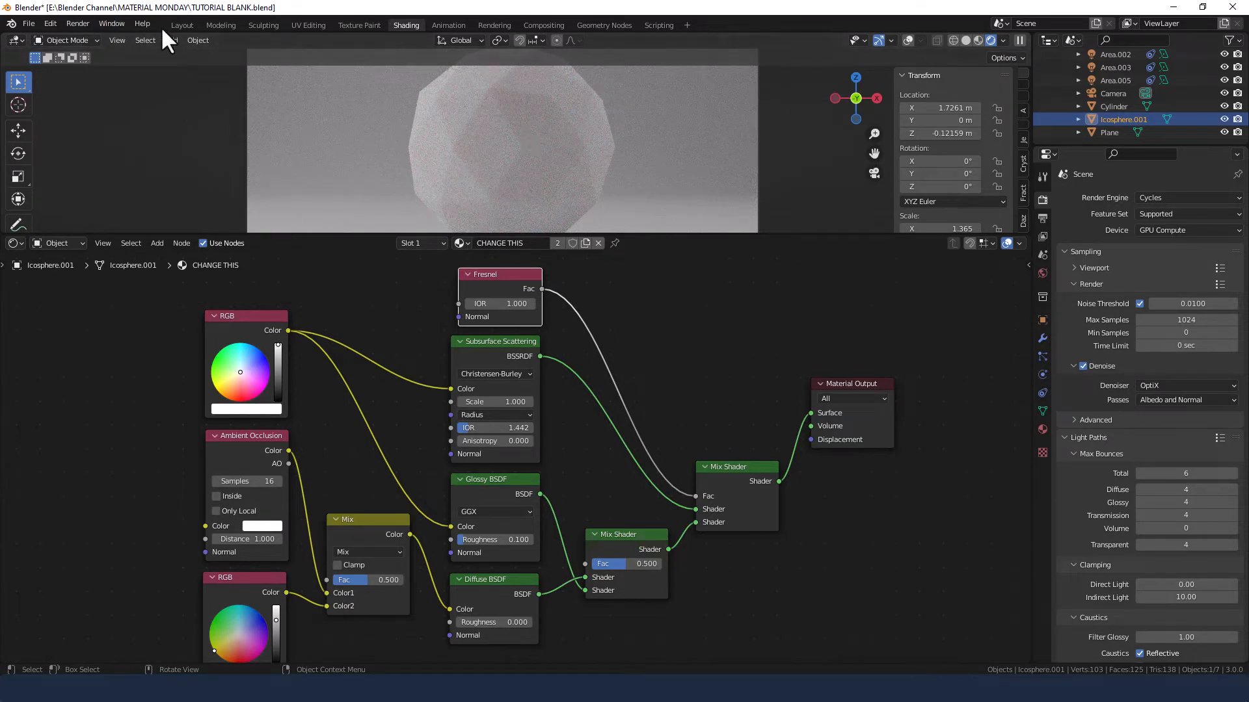
left_click(180, 25)
middle_click_drag(654, 396, 525, 412)
key("shift+a")
mouse_move(519, 412)
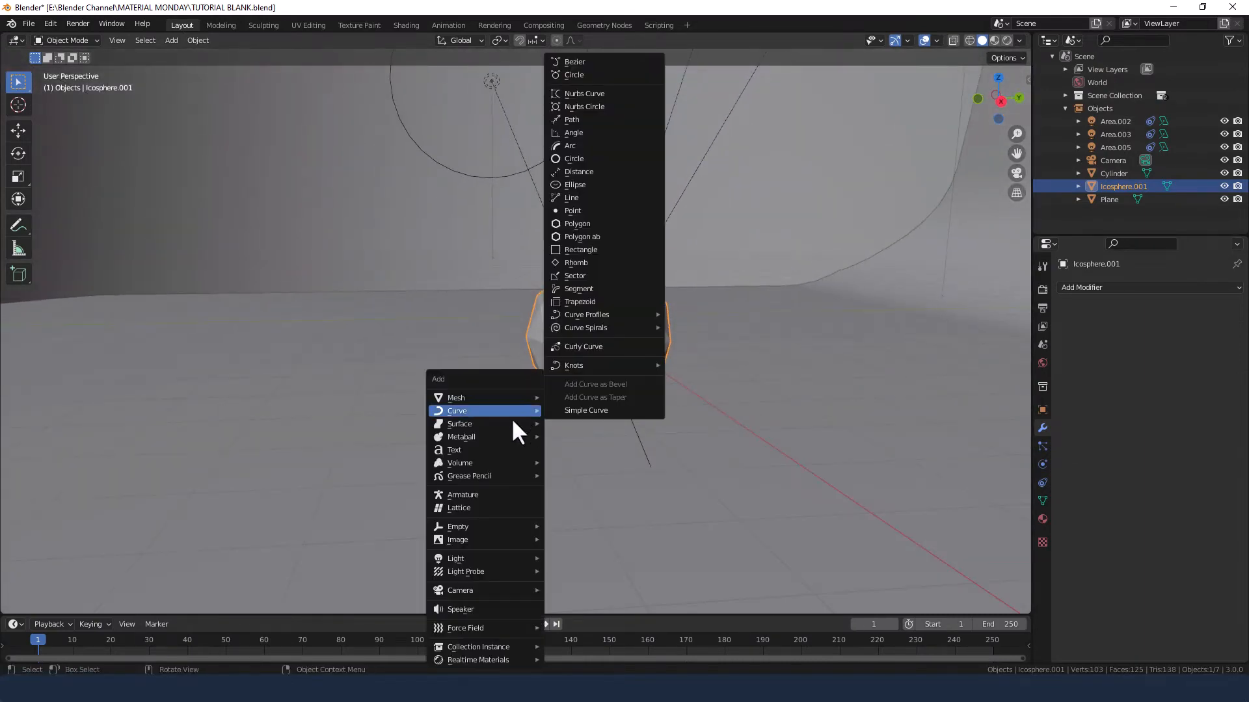
mouse_move(498, 558)
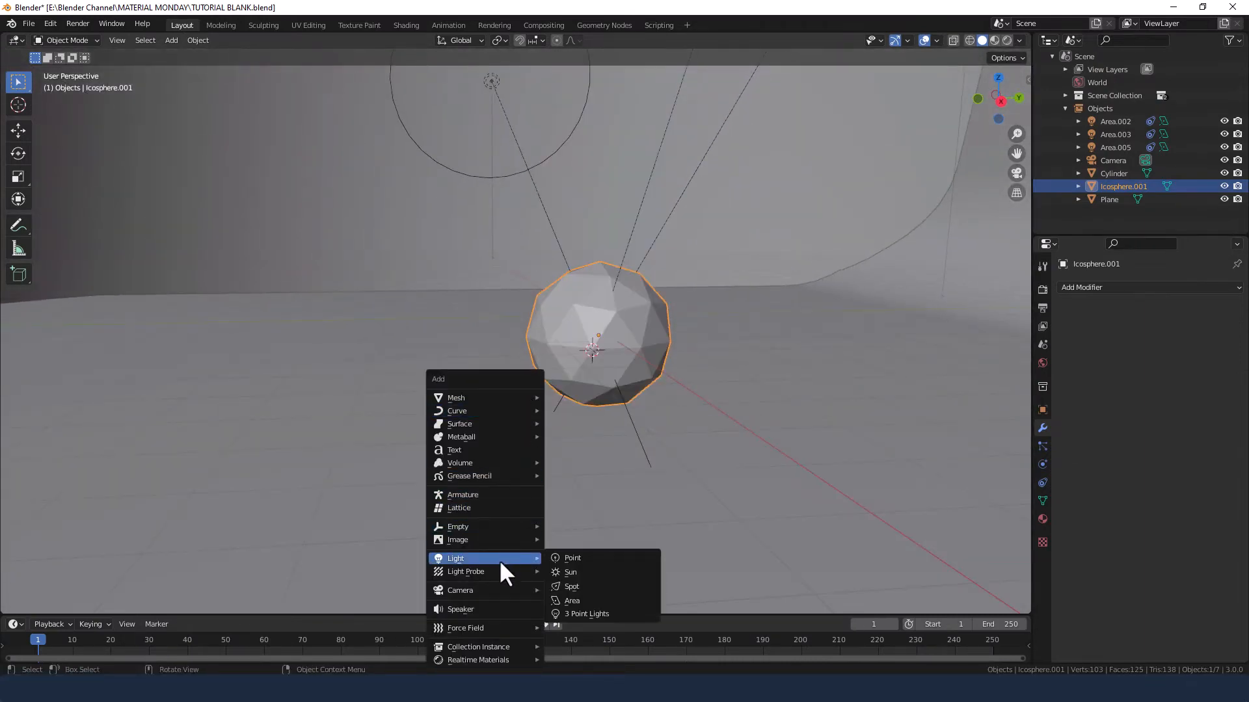
left_click(578, 558)
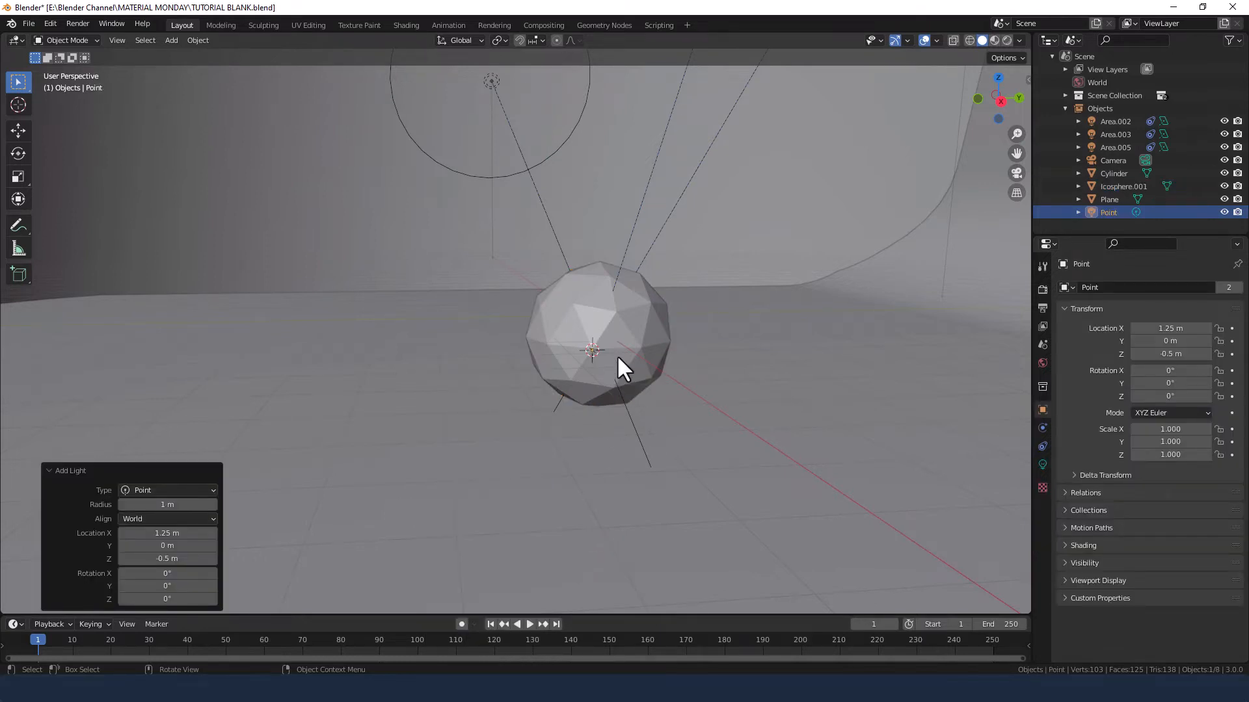
Move the point light about 2.25 m along the global Y axis so it sits beside the icosphere.
key("g")
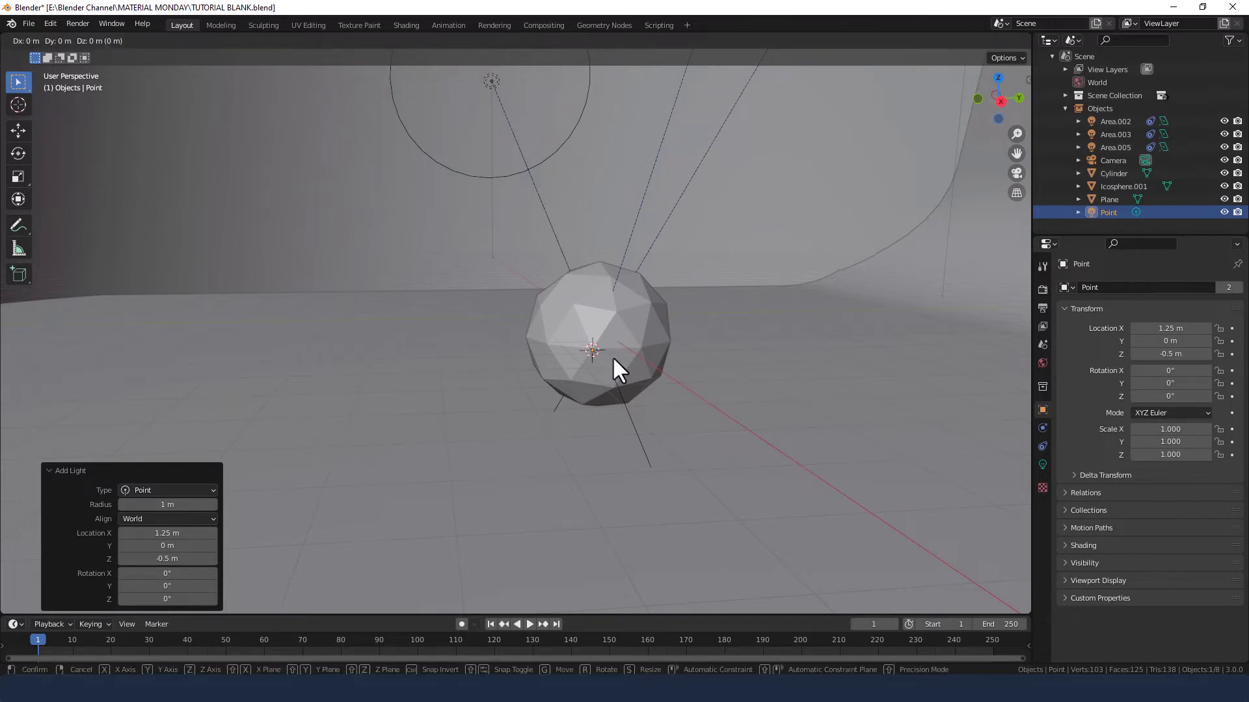
key("y")
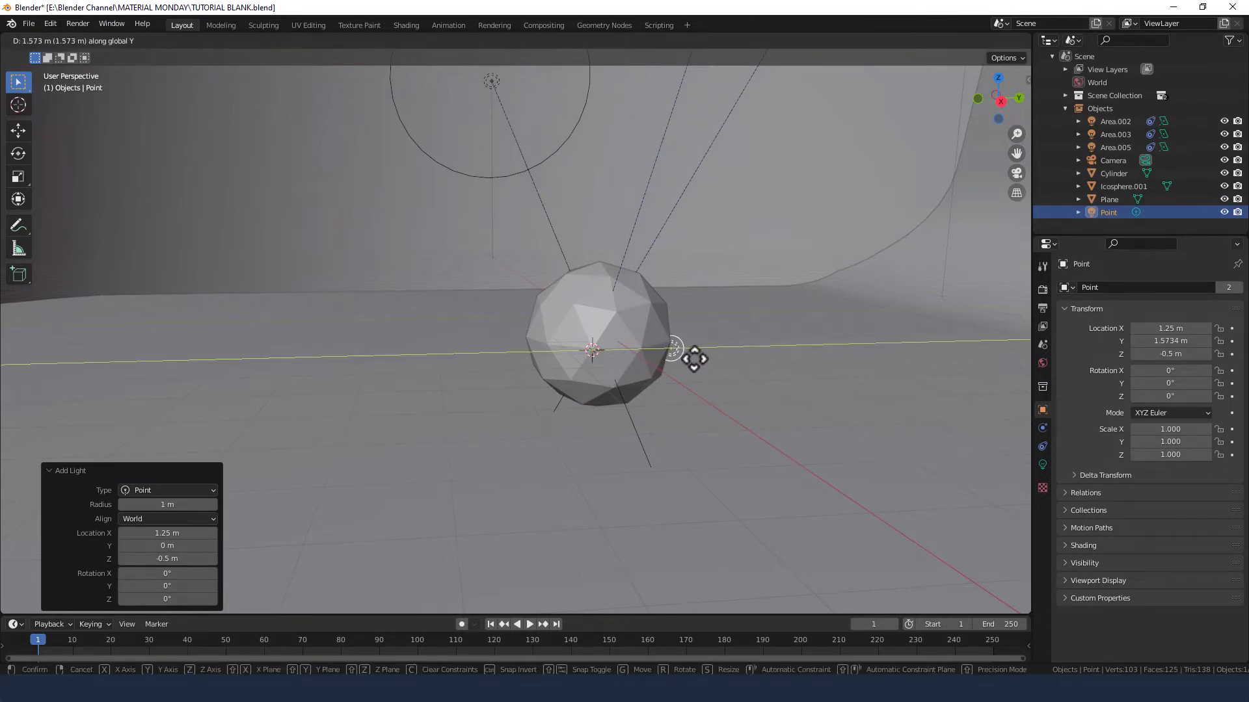
left_click(726, 358)
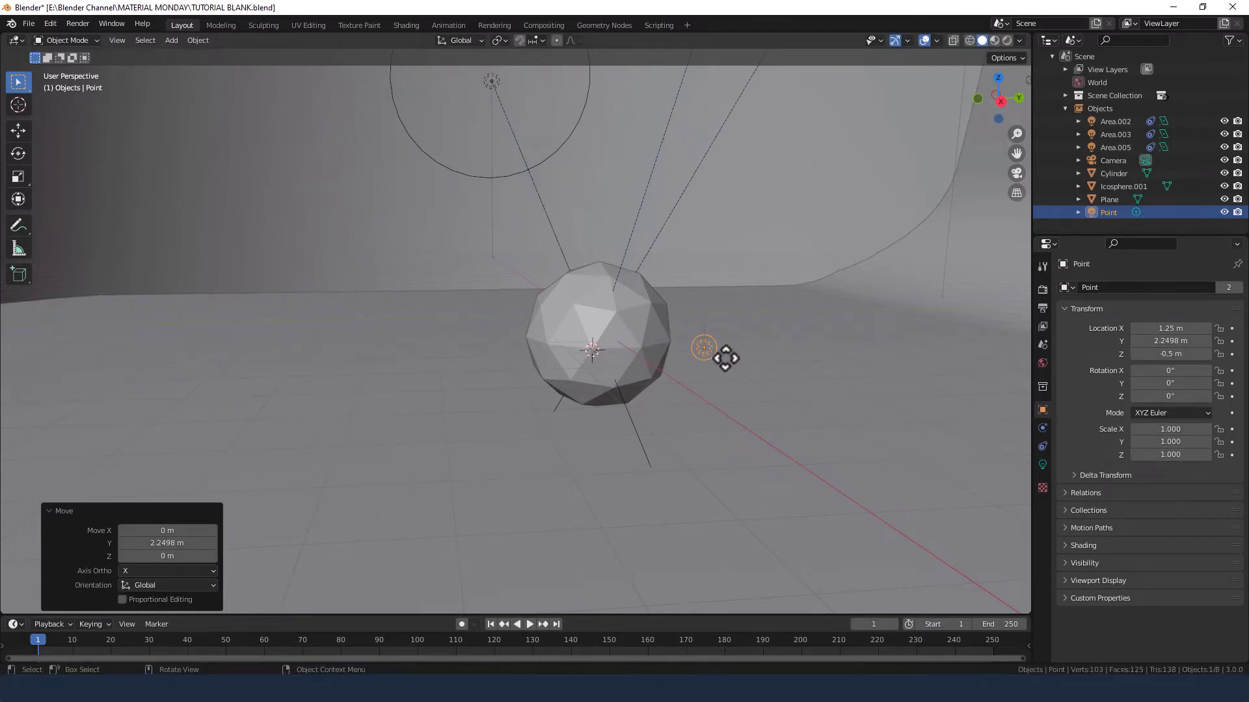
Set the point light's power to 1000 W.
left_click(1042, 465)
left_click(1168, 376)
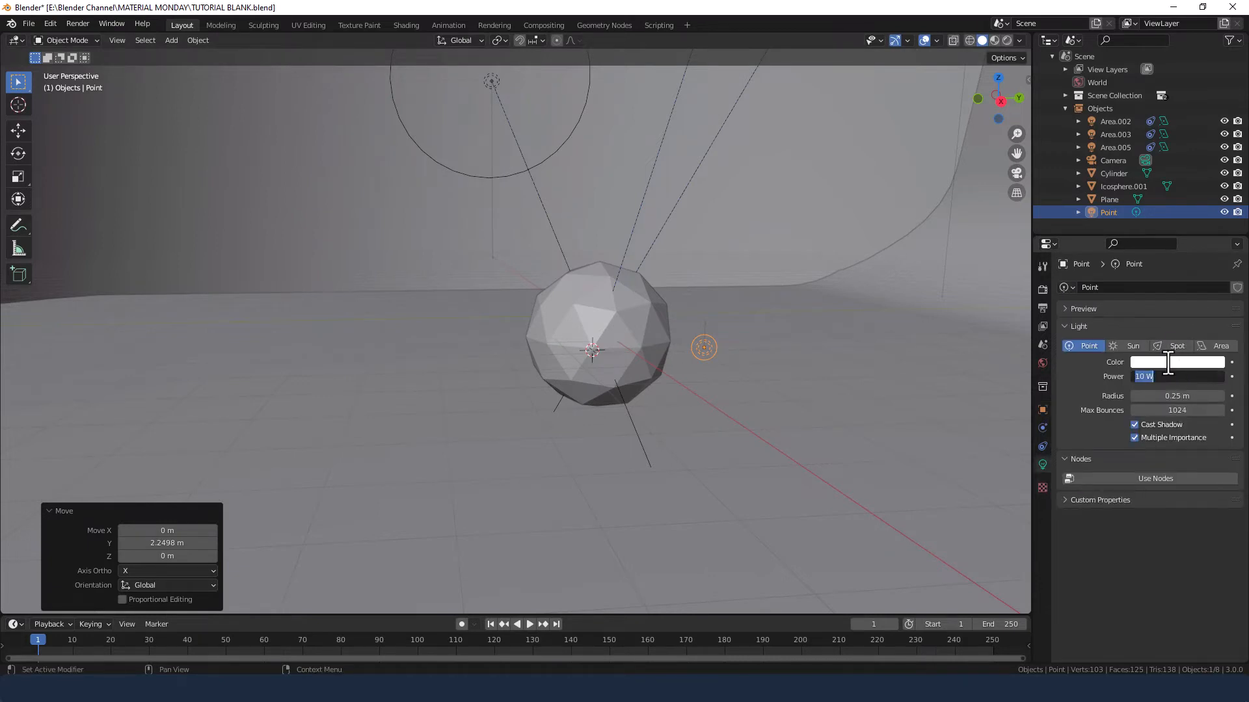
type("1000")
key("Return")
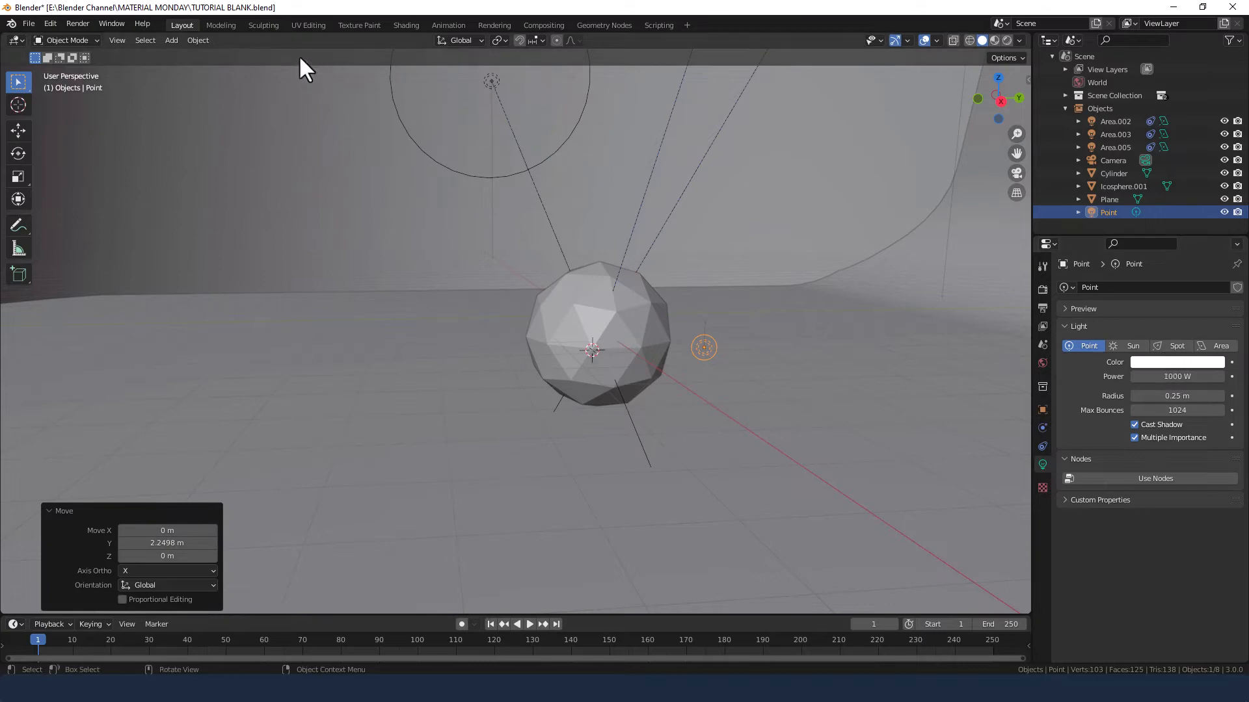
Switch to the Shading workspace and enlarge the rendered viewport until the whole camera frame fits.
left_click(407, 25)
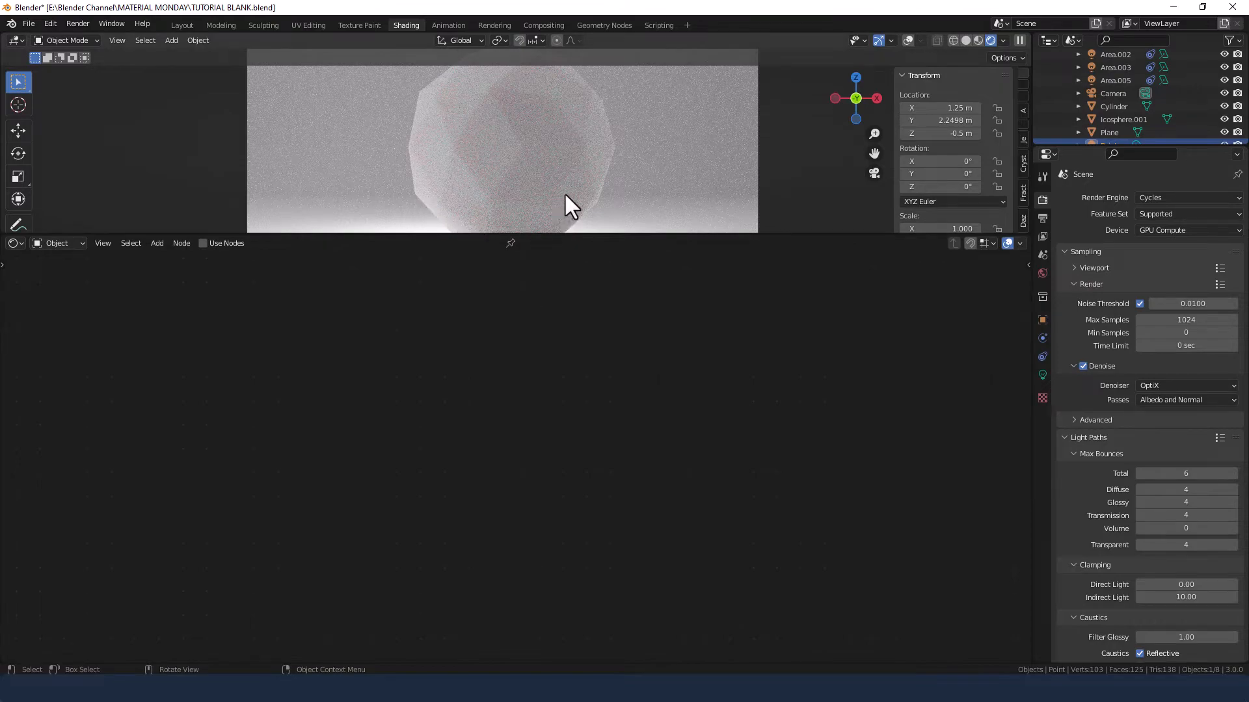
left_click_drag(559, 235, 571, 396)
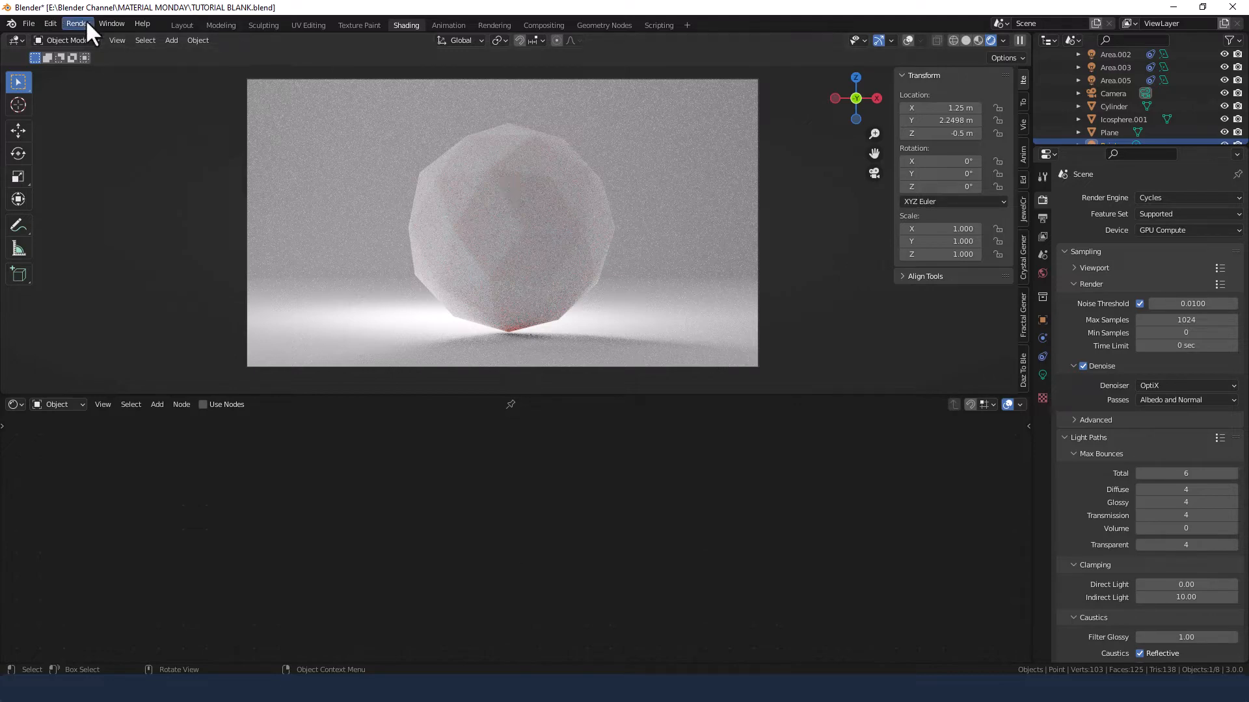
Return to the Layout workspace and raise the point light about 1.26 m along the global Z axis.
left_click(172, 25)
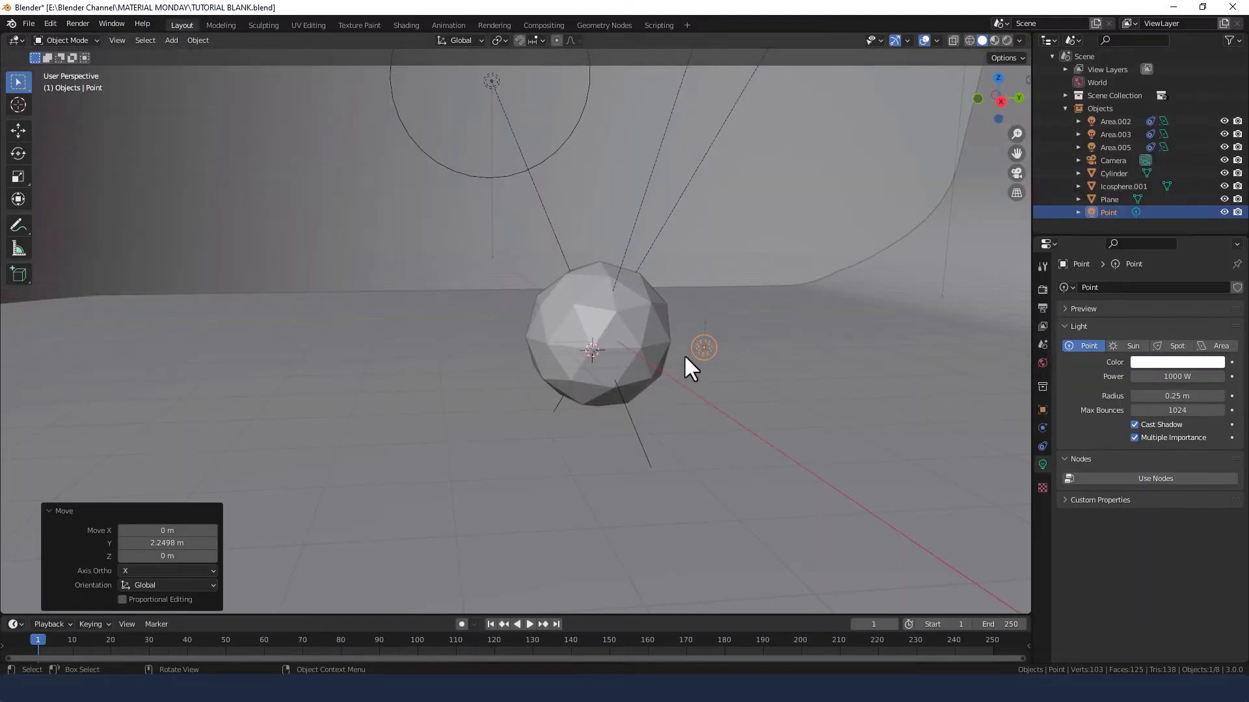
middle_click_drag(609, 350, 862, 272)
key("KP_3")
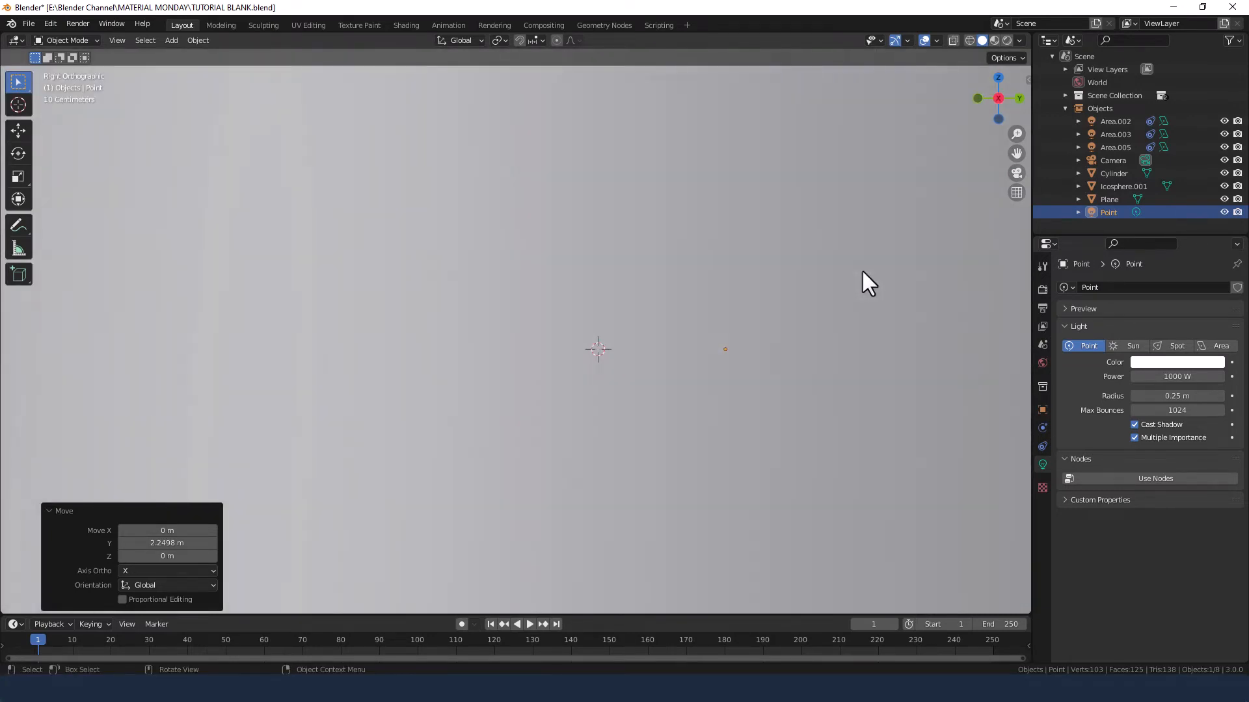
key("KP_1")
left_click(1016, 173)
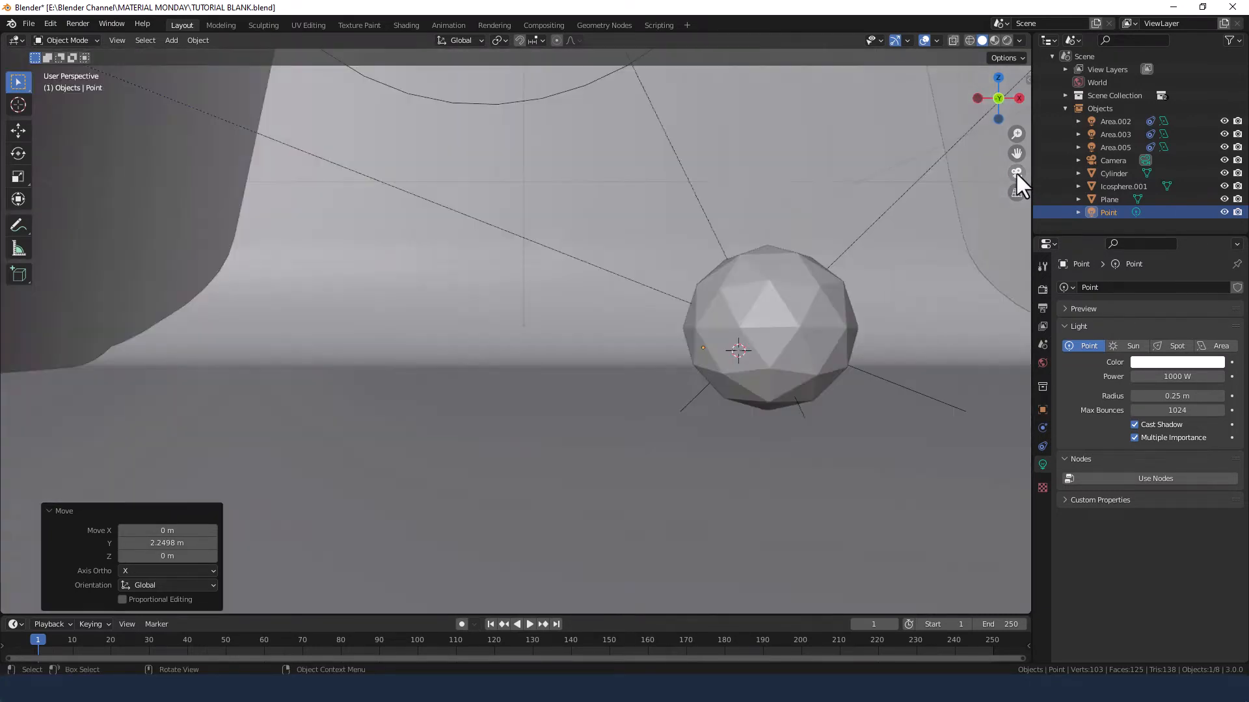
middle_click_drag(653, 372, 720, 391)
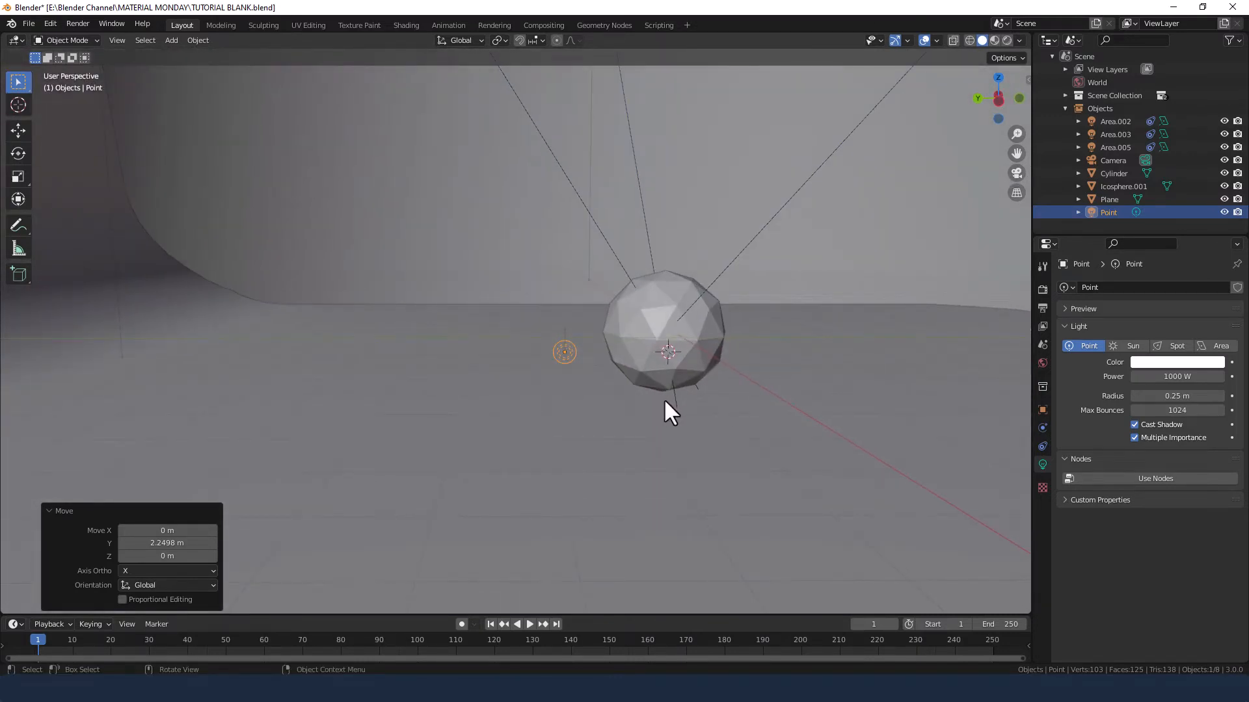
key("g")
key("z")
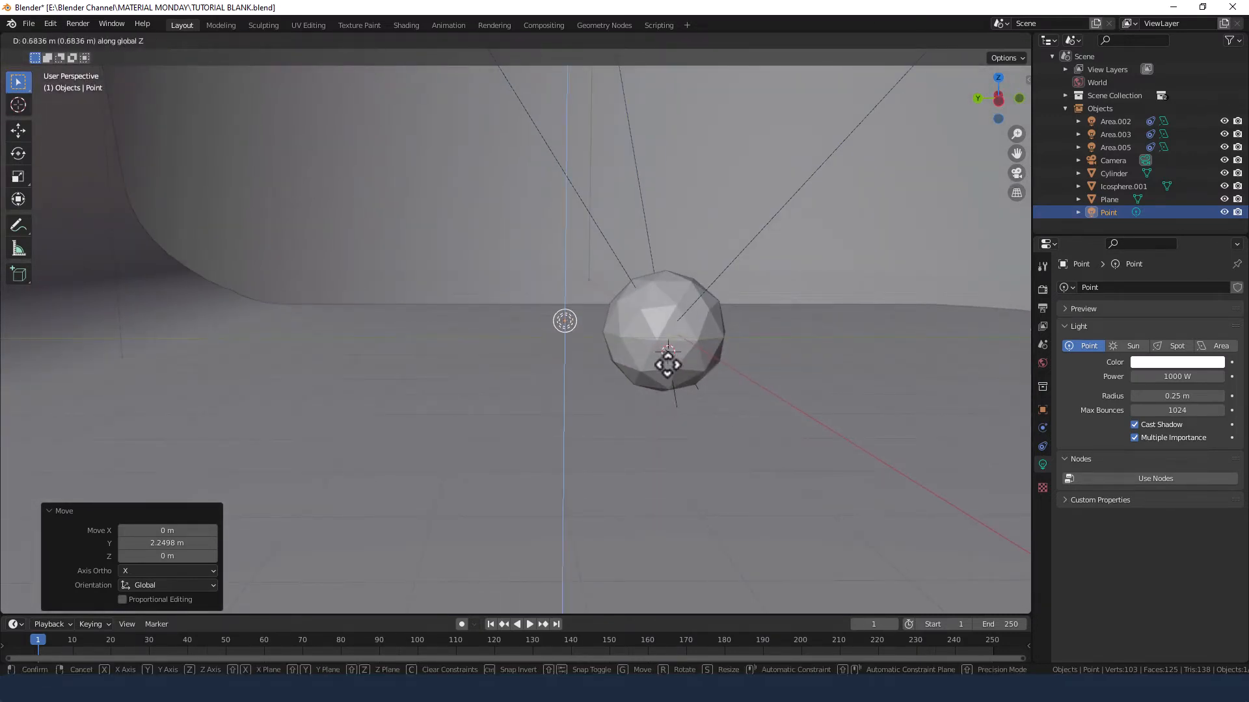
left_click(669, 343)
Move the point light about -0.67 m along the global Y axis and about -0.29 m along the global X axis.
key("g")
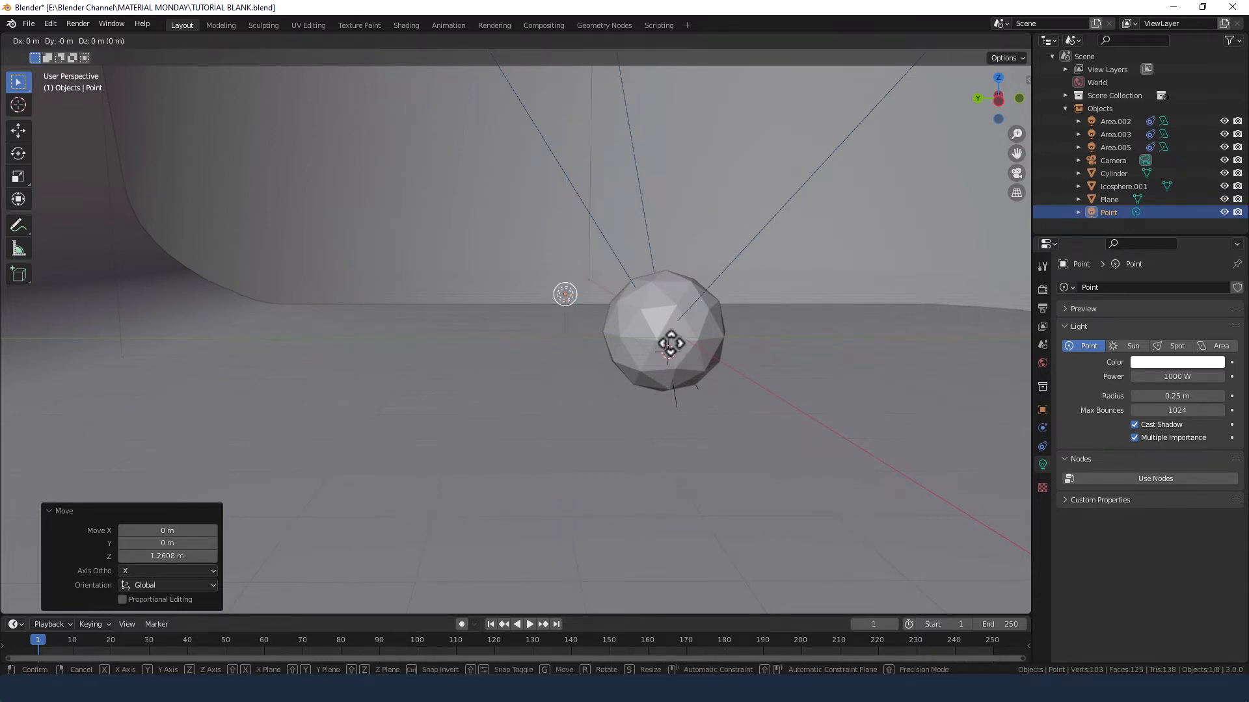
key("y")
left_click(701, 351)
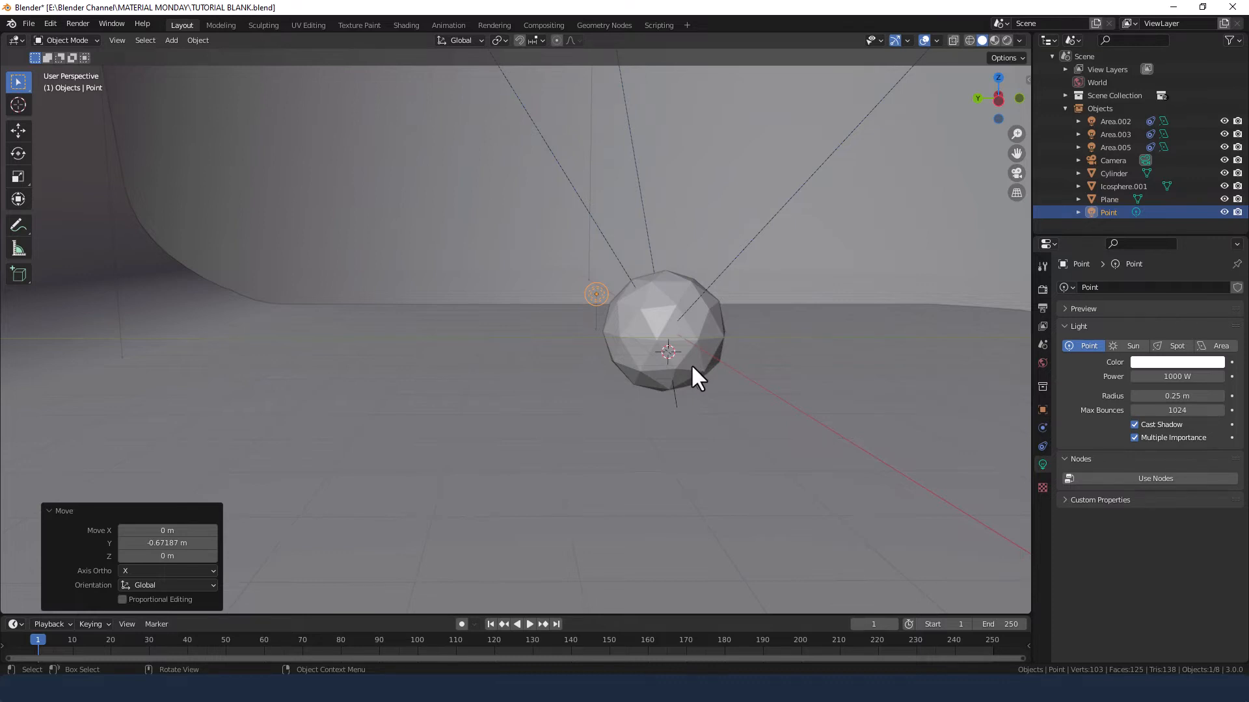
middle_click_drag(692, 366, 544, 372)
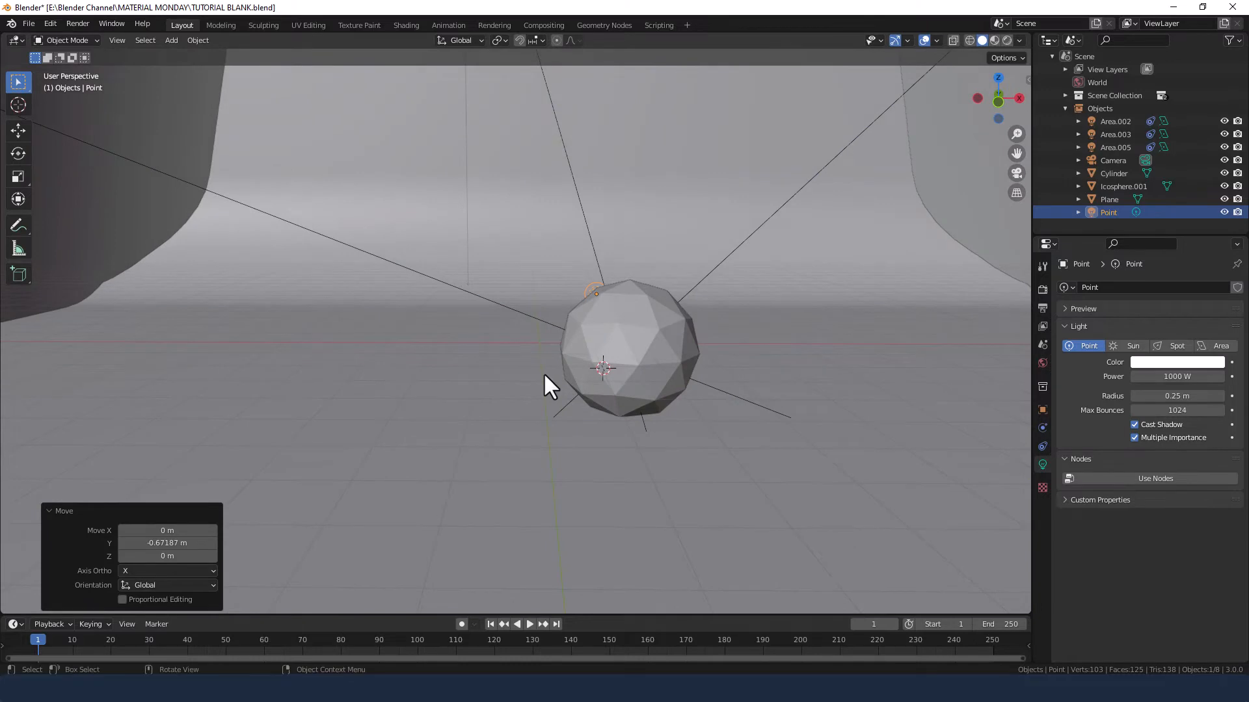
key("g")
key("x")
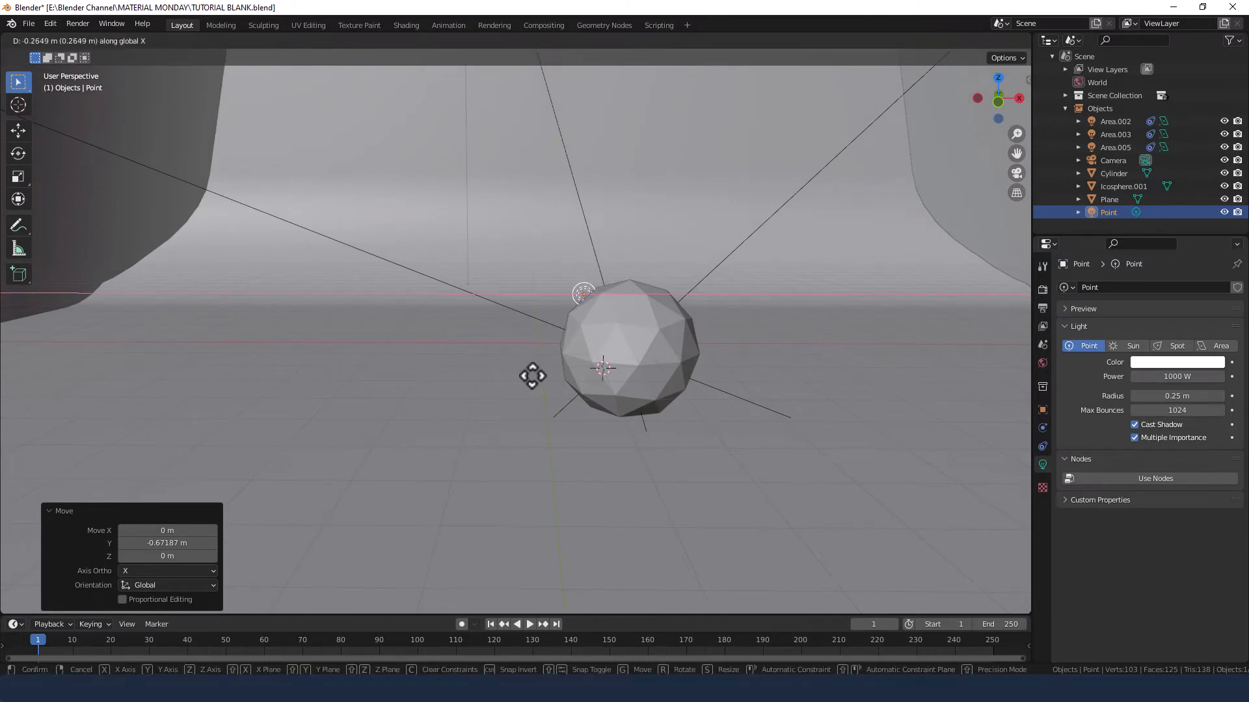
left_click(531, 376)
Set the point light's radius to 2 m and its power to 200 W.
middle_click_drag(691, 380, 719, 394)
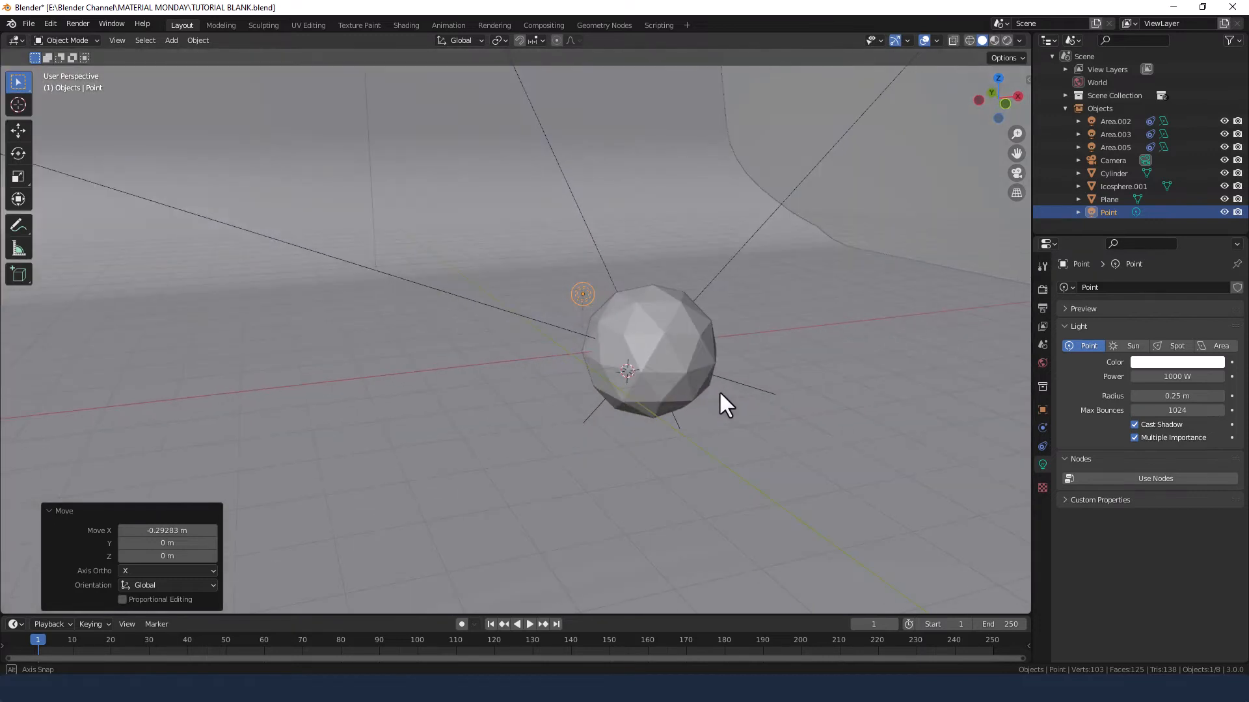
left_click_drag(1171, 395, 8, 392)
left_click(1168, 391)
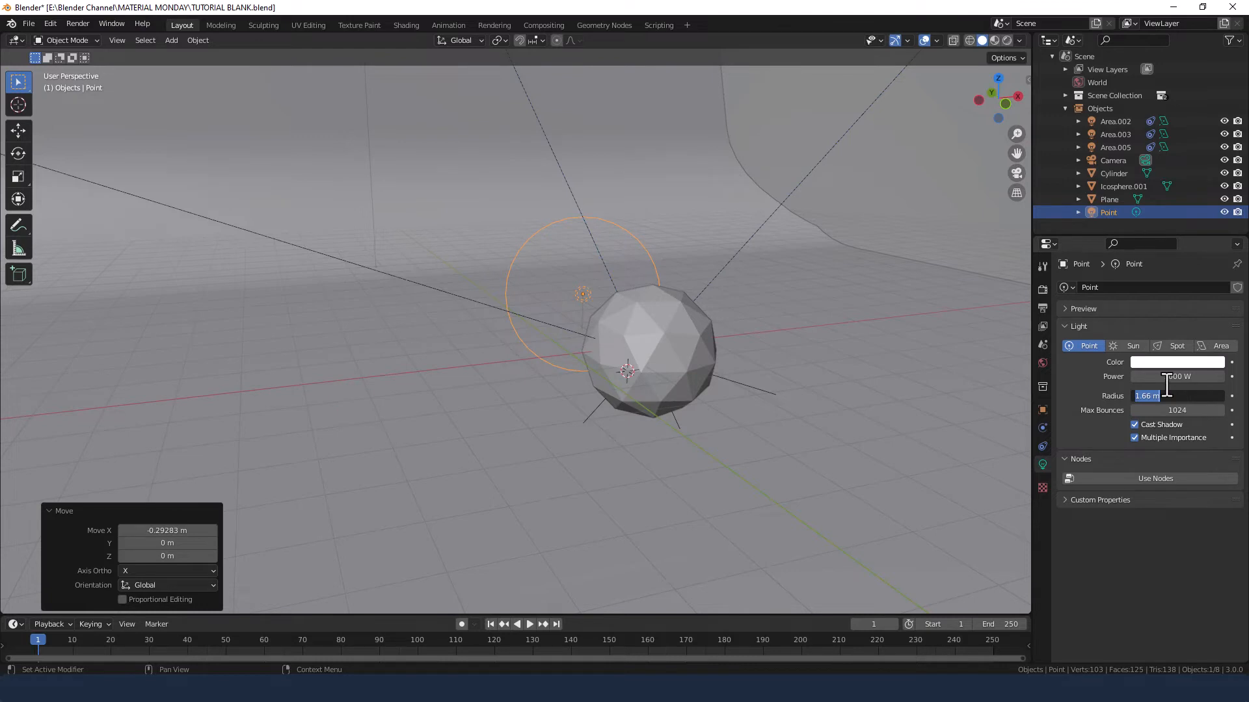
type("2")
key("Return")
left_click(1170, 378)
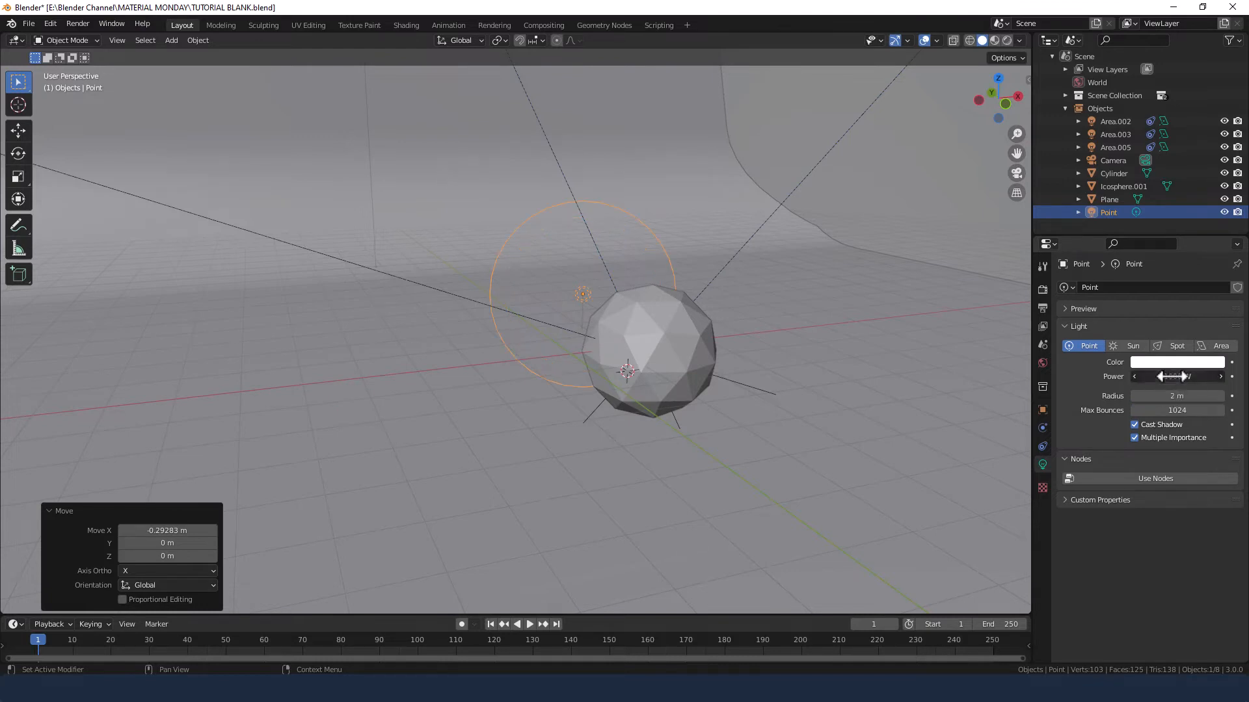
type("200")
key("Return")
Switch to the Shading workspace and set the point light's power to 2000 W.
left_click(417, 26)
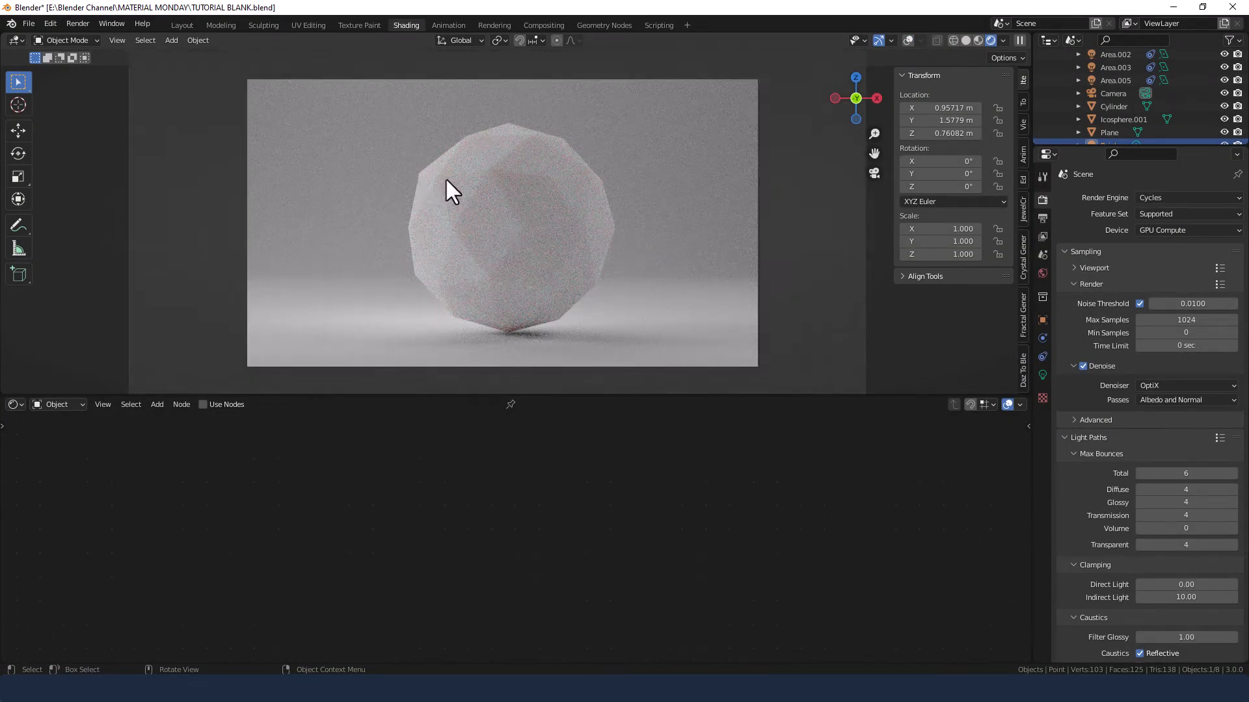
scroll(446, 179, "up", 4)
scroll(445, 179, "down", 4)
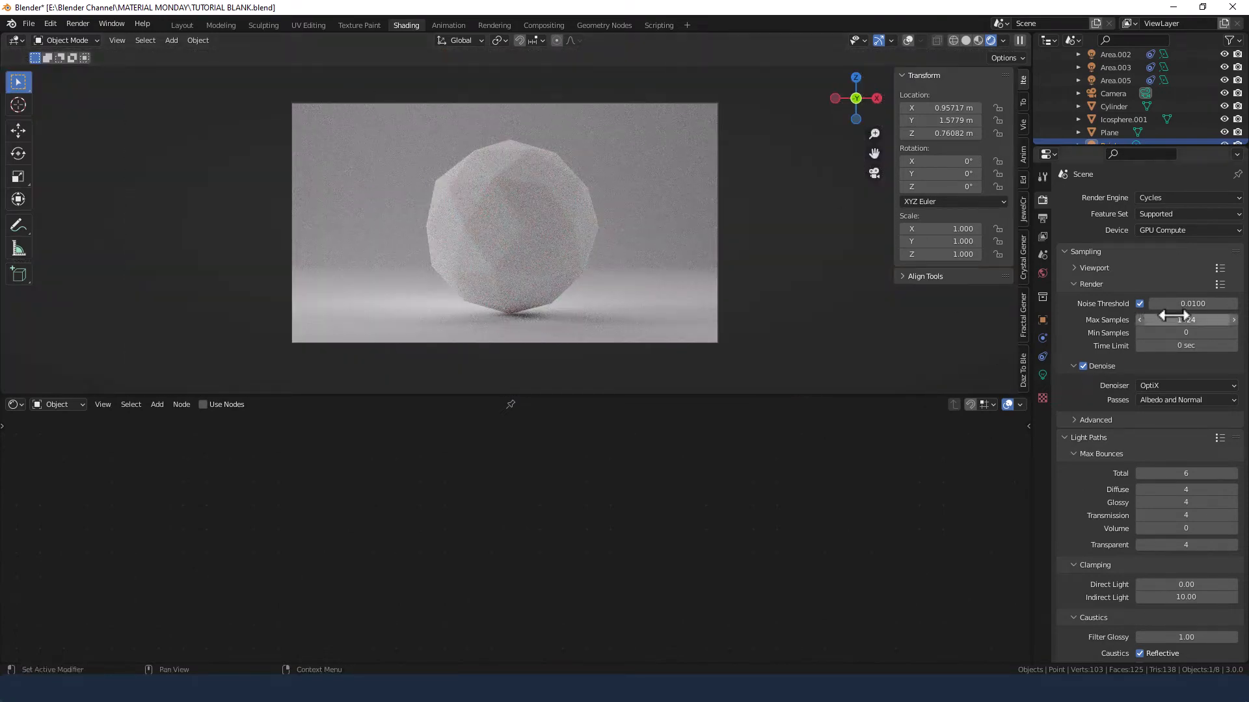
left_click(1042, 376)
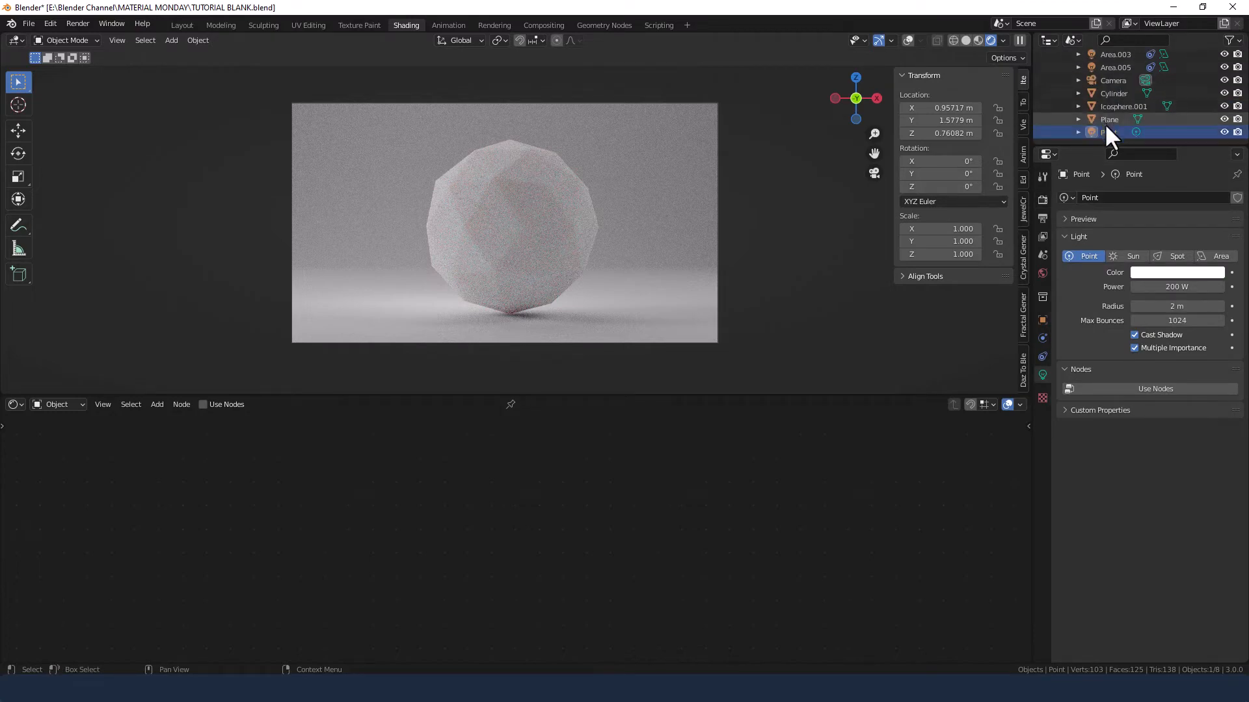
scroll(1104, 123, "down", 1)
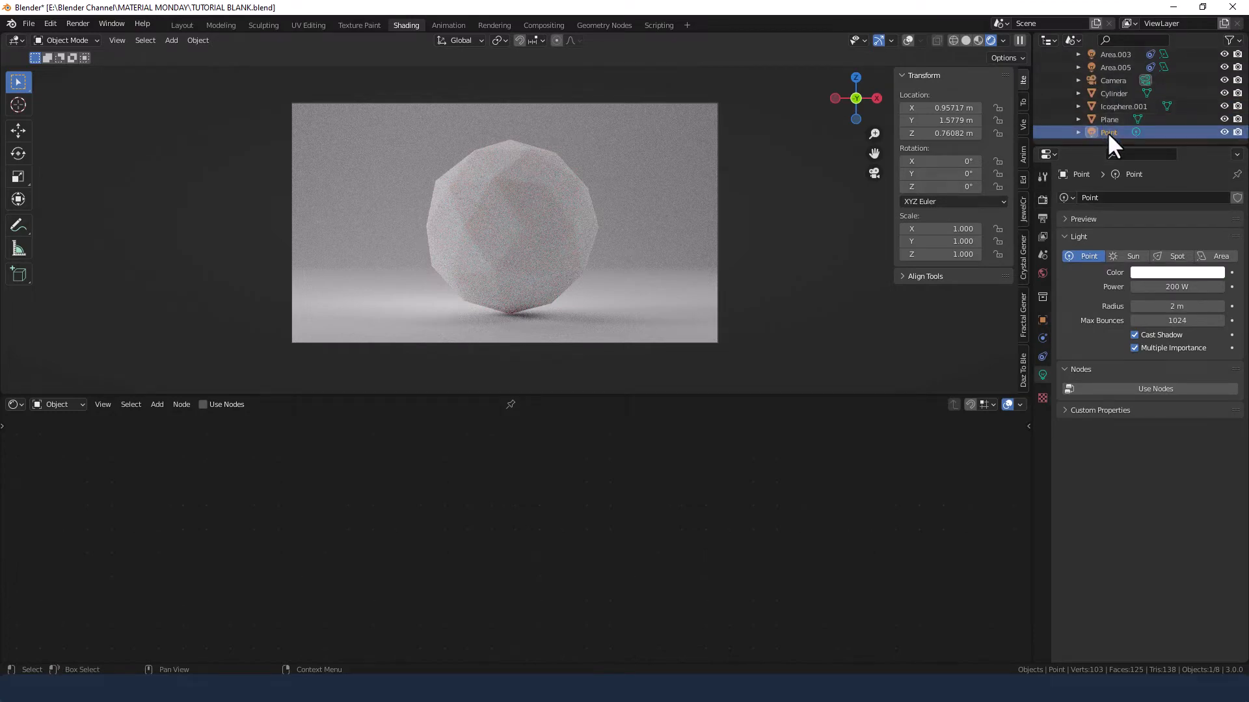
left_click(1174, 286)
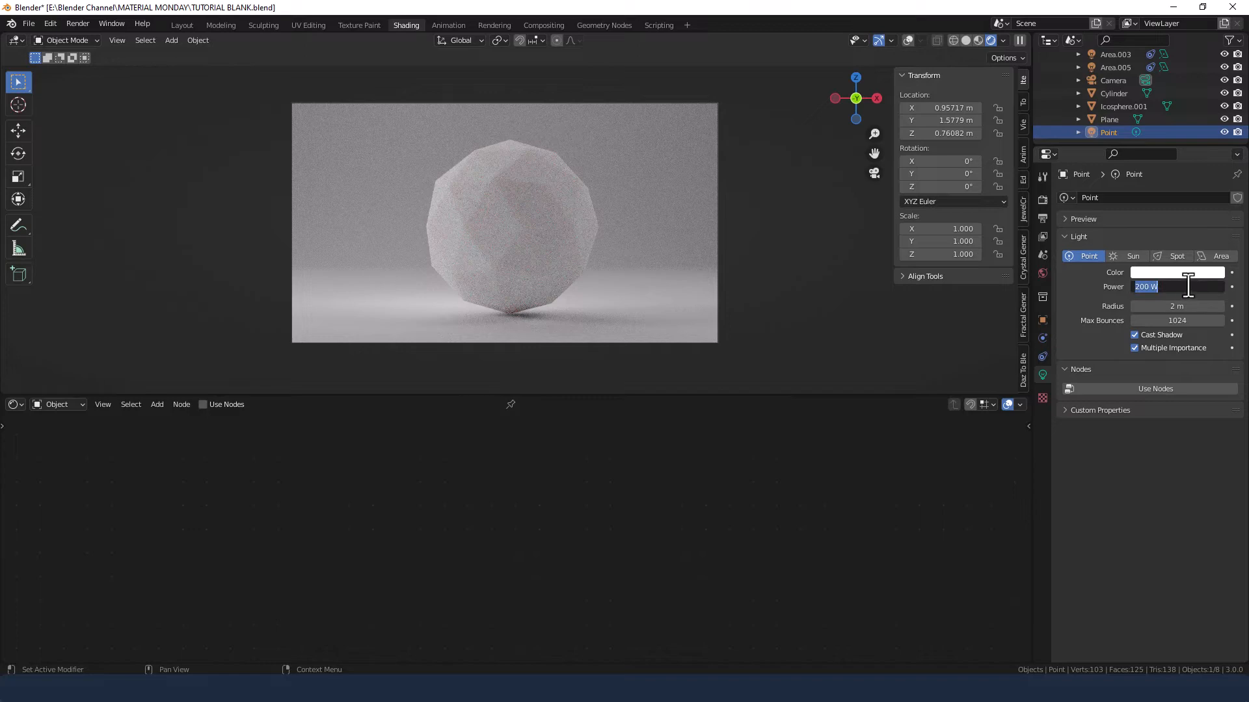
type("2000")
key("Return")
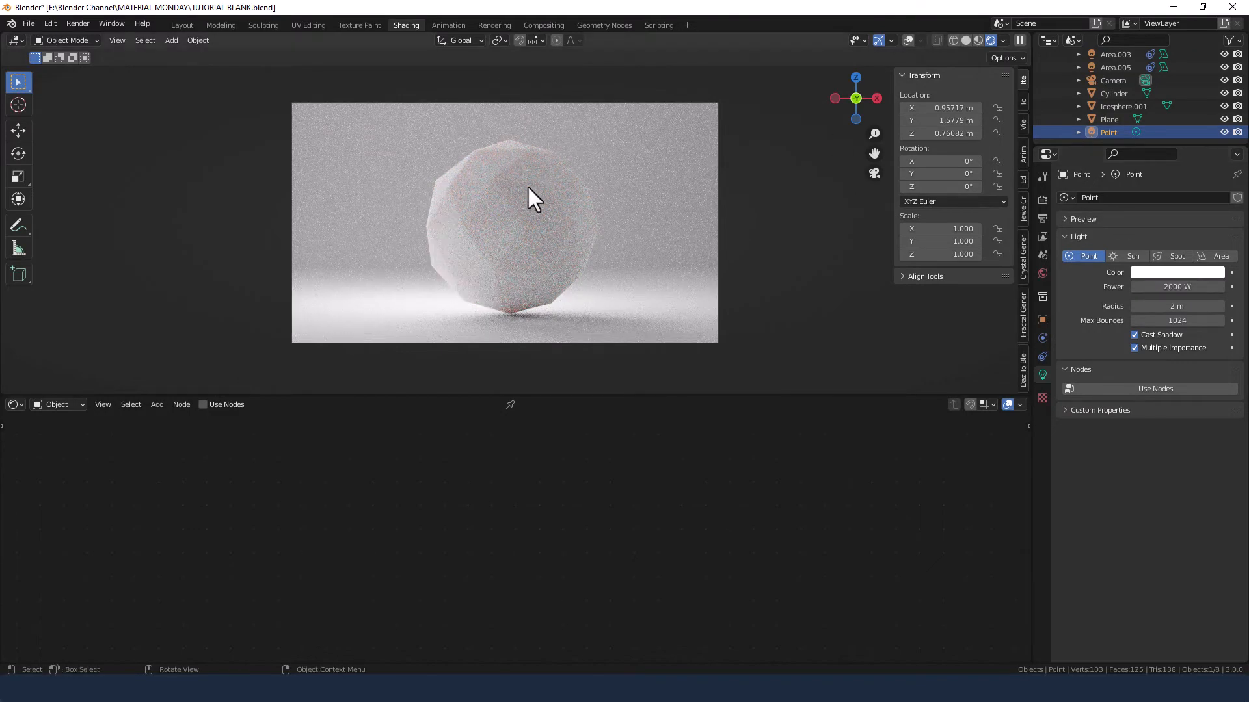
Examine the icosphere's lit surface up close in the rendered viewport, then return to the camera view.
middle_click_drag(458, 203, 589, 256)
scroll(621, 240, "up", 4)
middle_click_drag(783, 246, 549, 223, "shift")
scroll(656, 258, "up", 3)
scroll(549, 225, "up", 2)
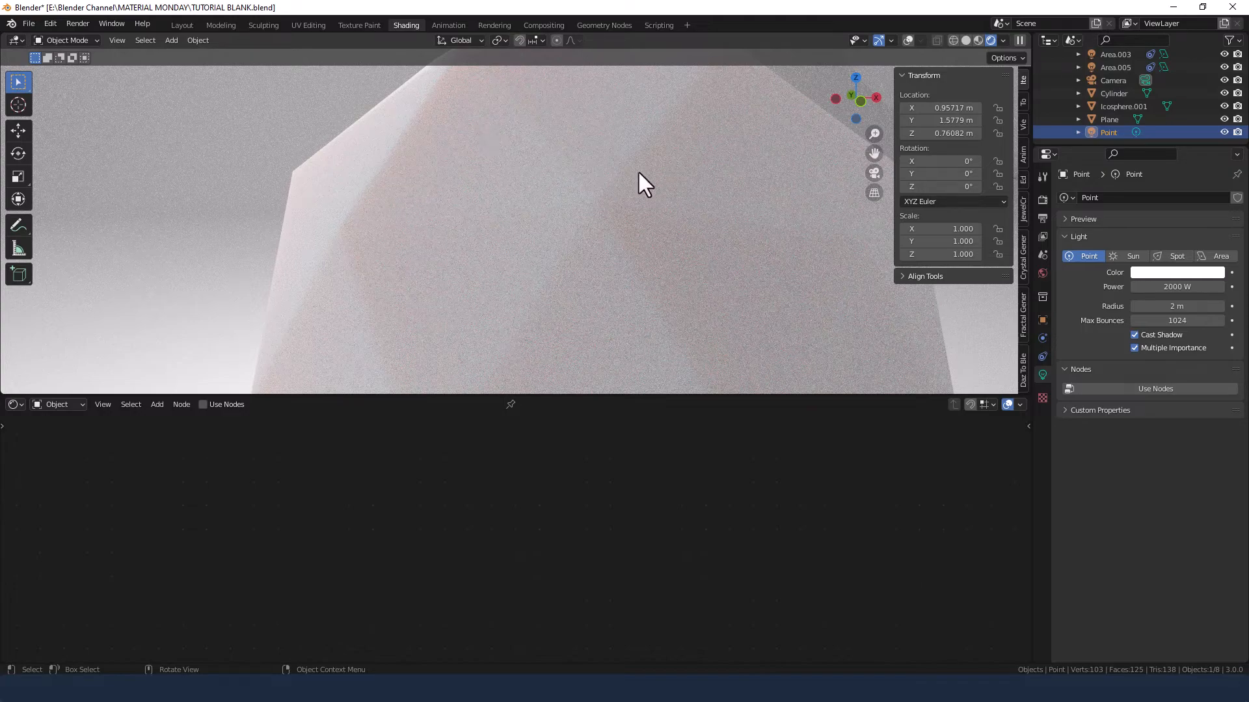
scroll(643, 261, "down", 5)
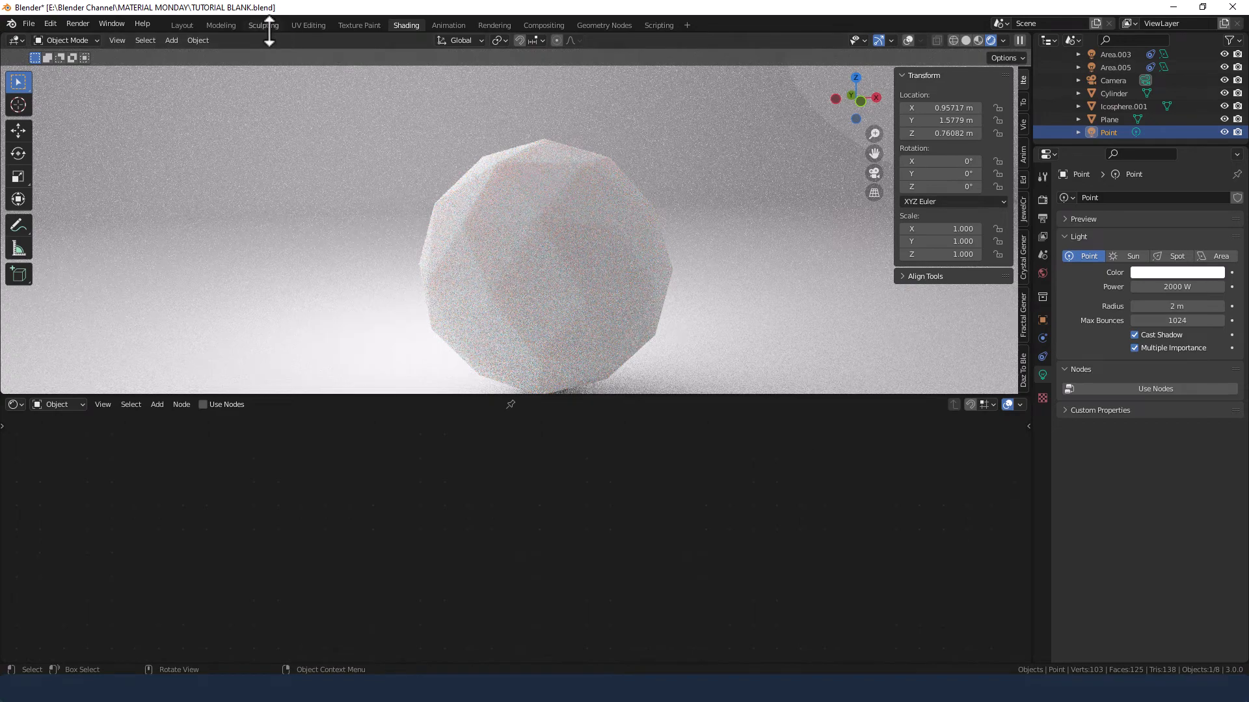
left_click(875, 173)
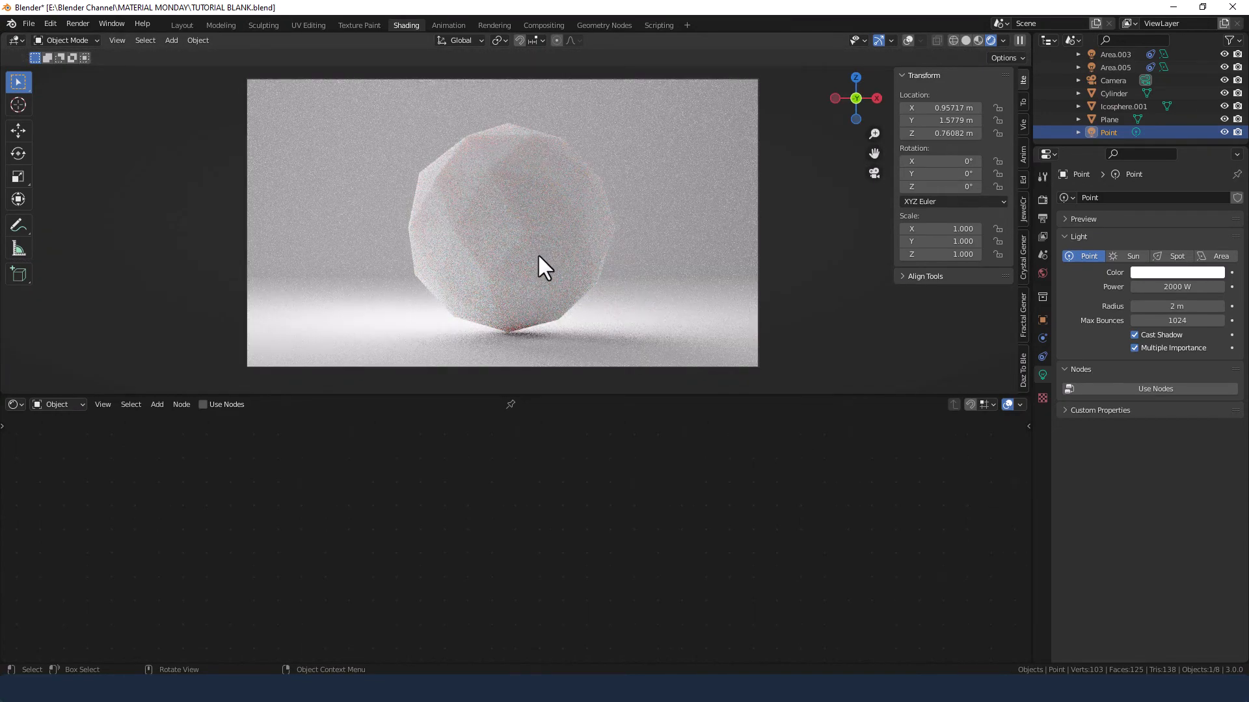
Set the Cycles light path max bounces to 16 for Total, Diffuse, Glossy, Transmission, Volume and Transparent.
left_click(1041, 199)
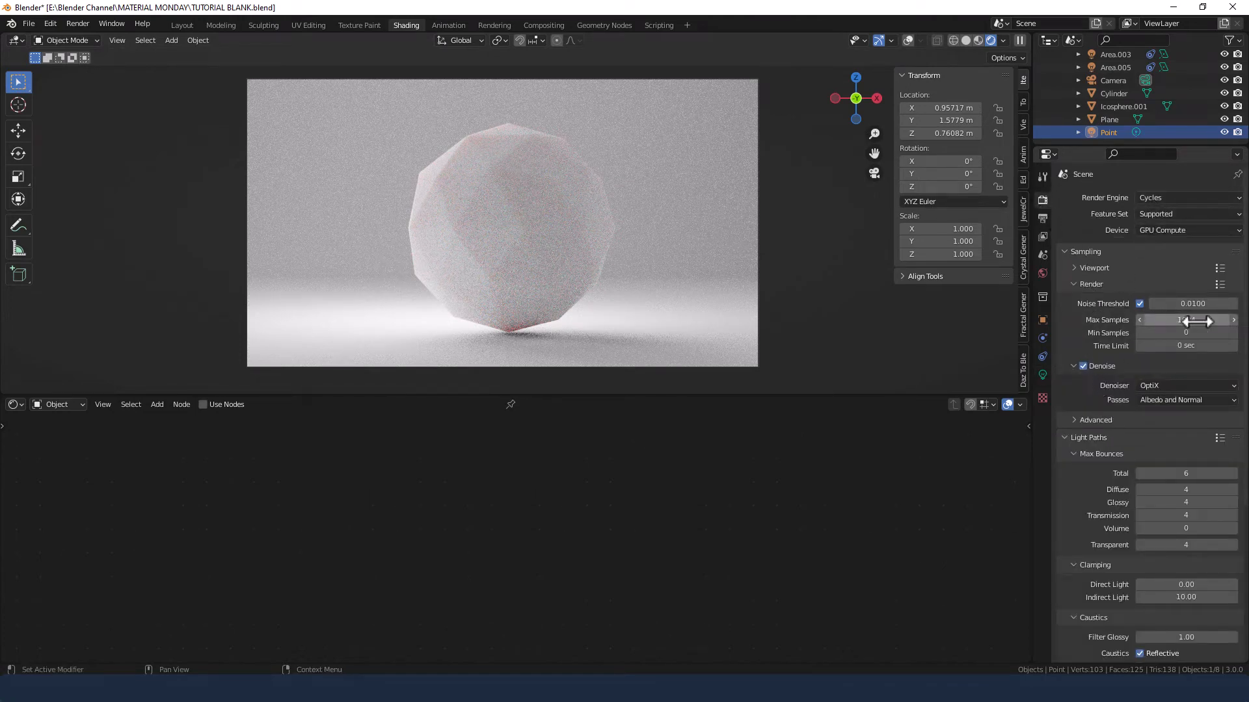
scroll(1078, 420, "down", 8)
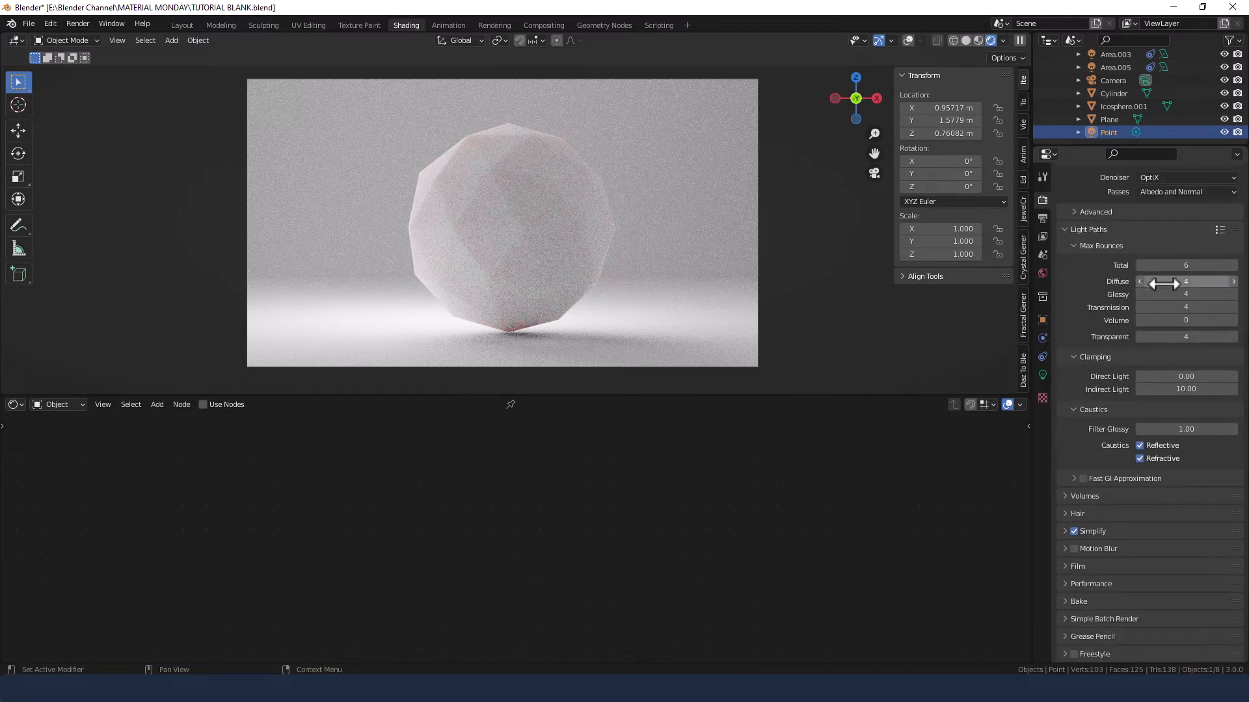
left_click(1167, 281)
type("16")
key("Tab")
type("16")
key("Tab")
type("16")
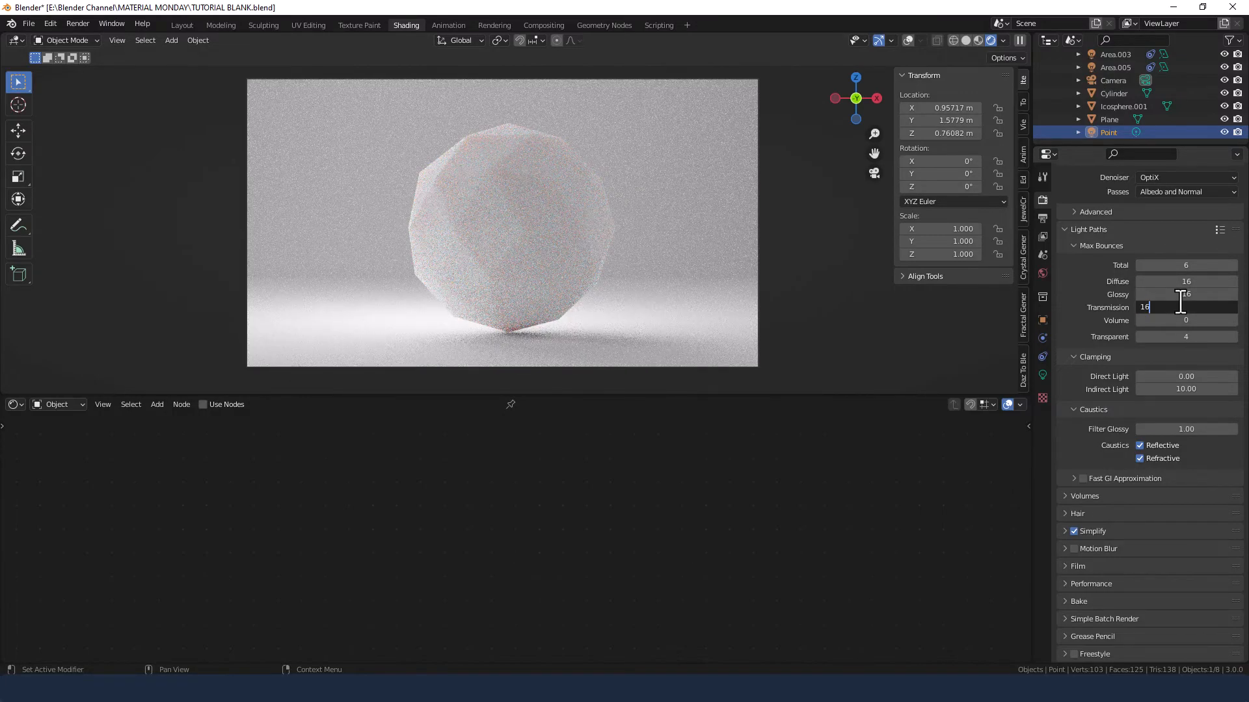
key("Tab")
type("16")
key("Tab")
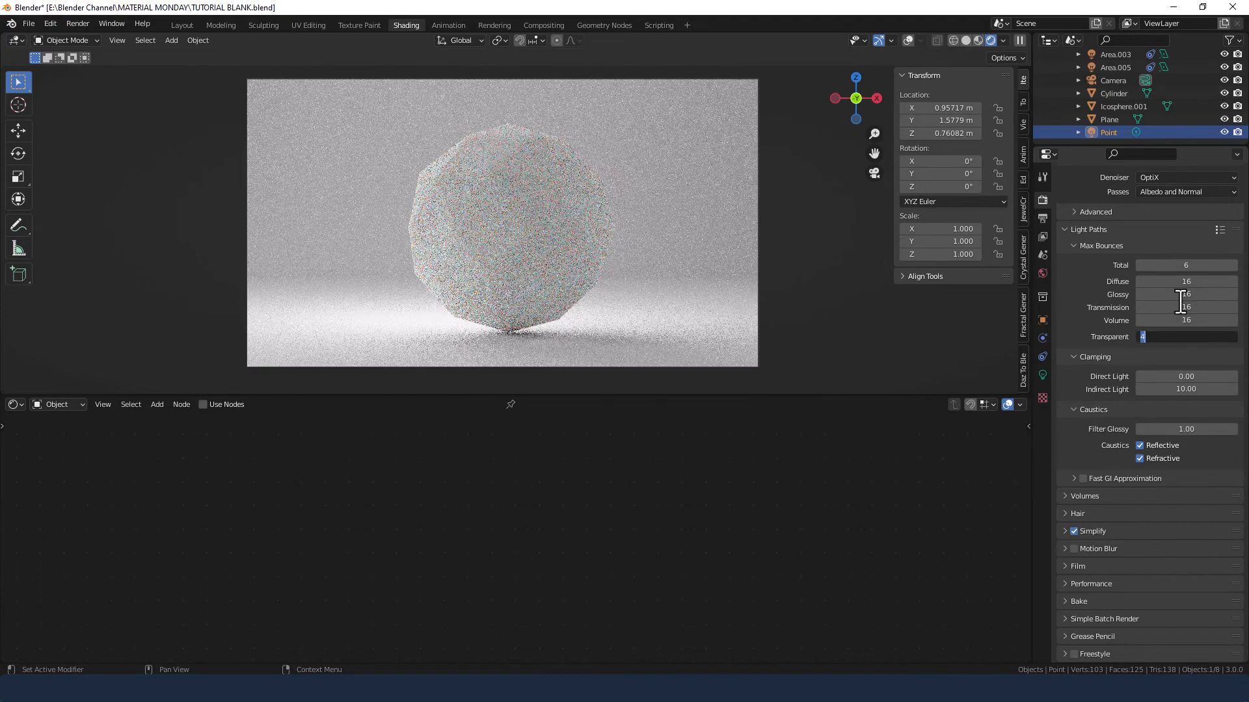
type("16")
key("Tab")
type("16")
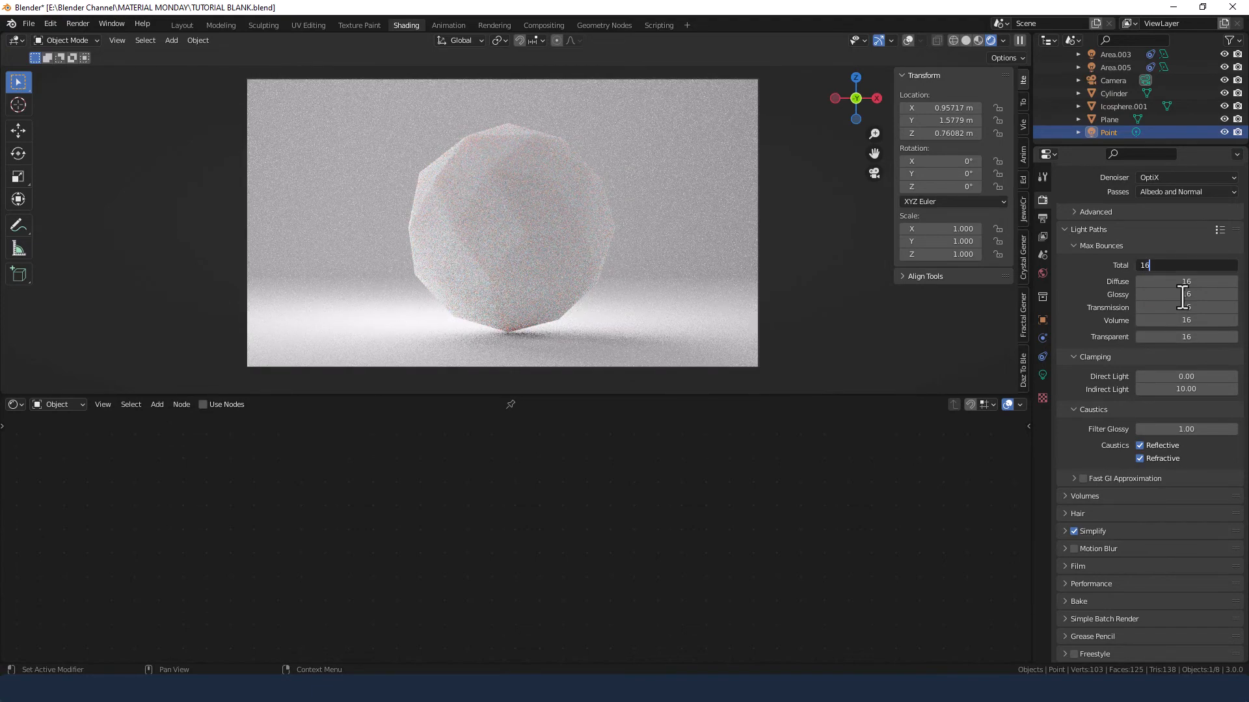
key("Return")
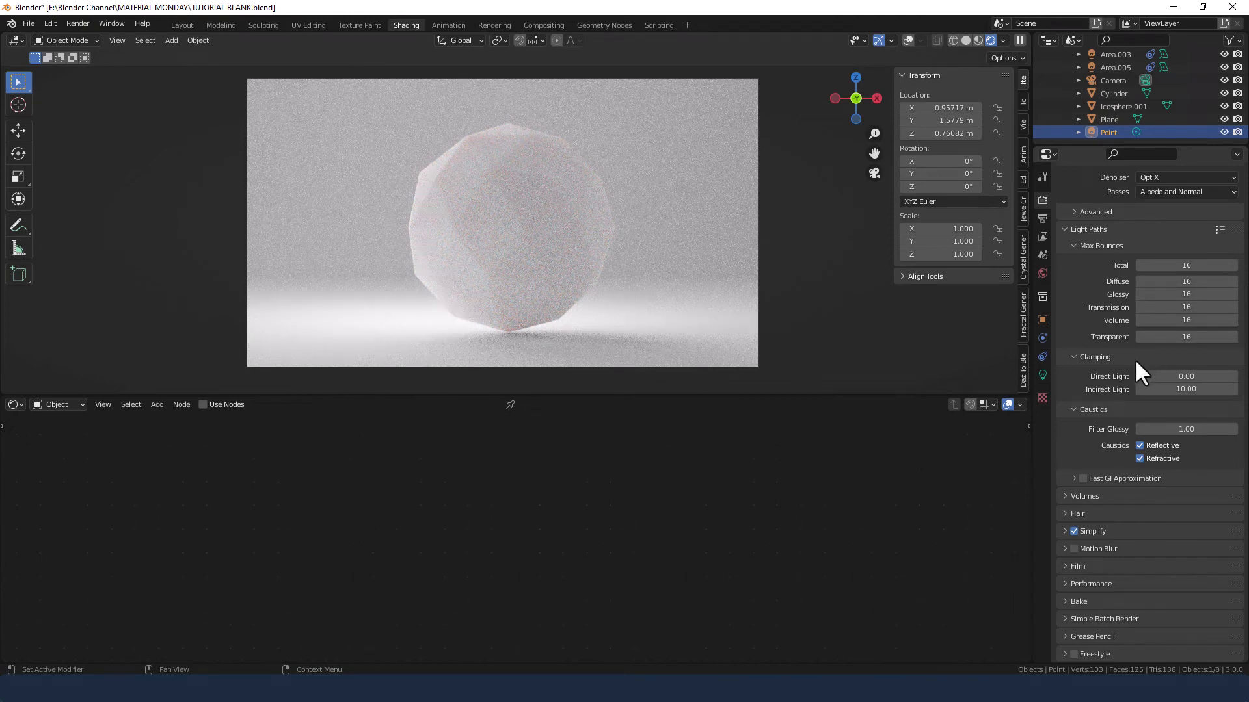
Render the current frame as a still image and close the render window after checking the result.
left_click(70, 22)
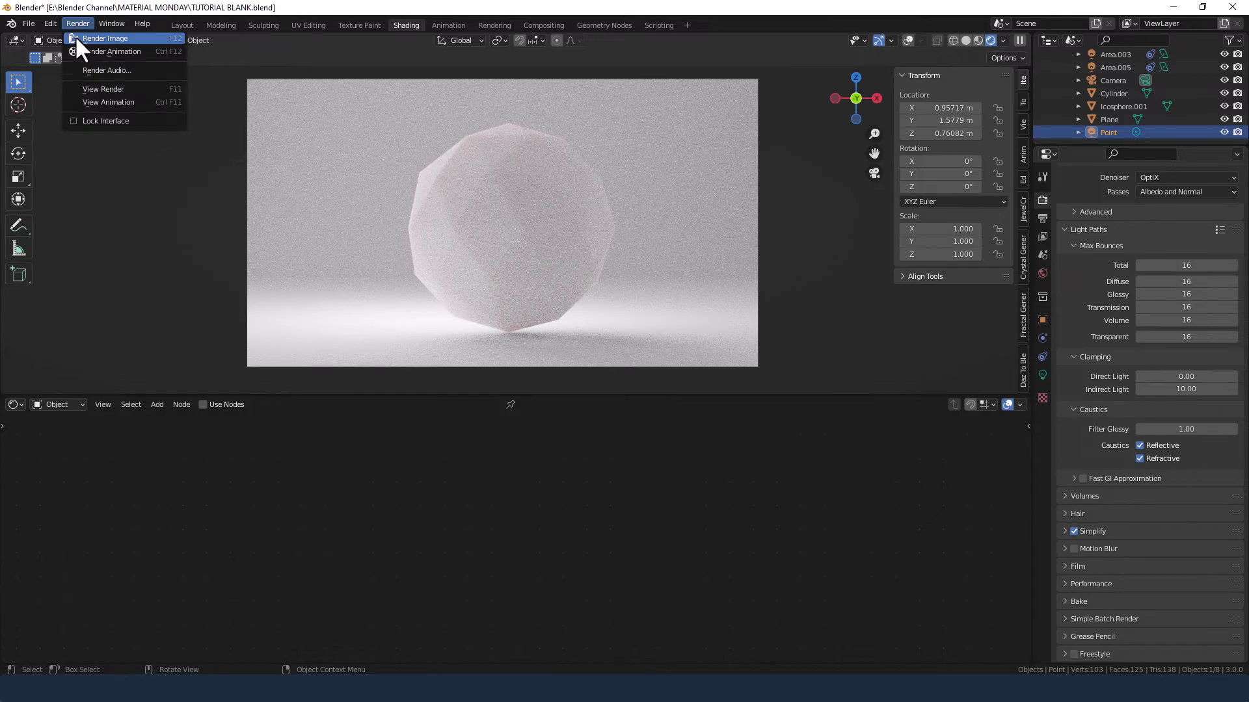
left_click(76, 39)
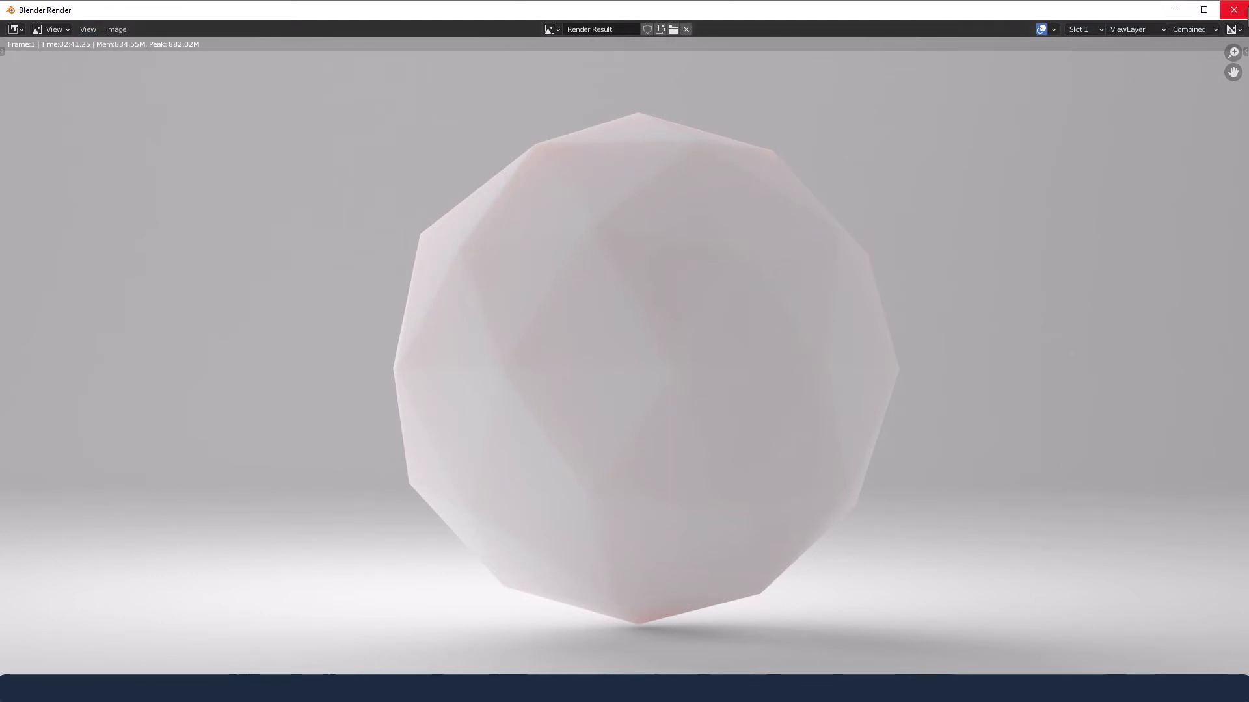
left_click(1234, 10)
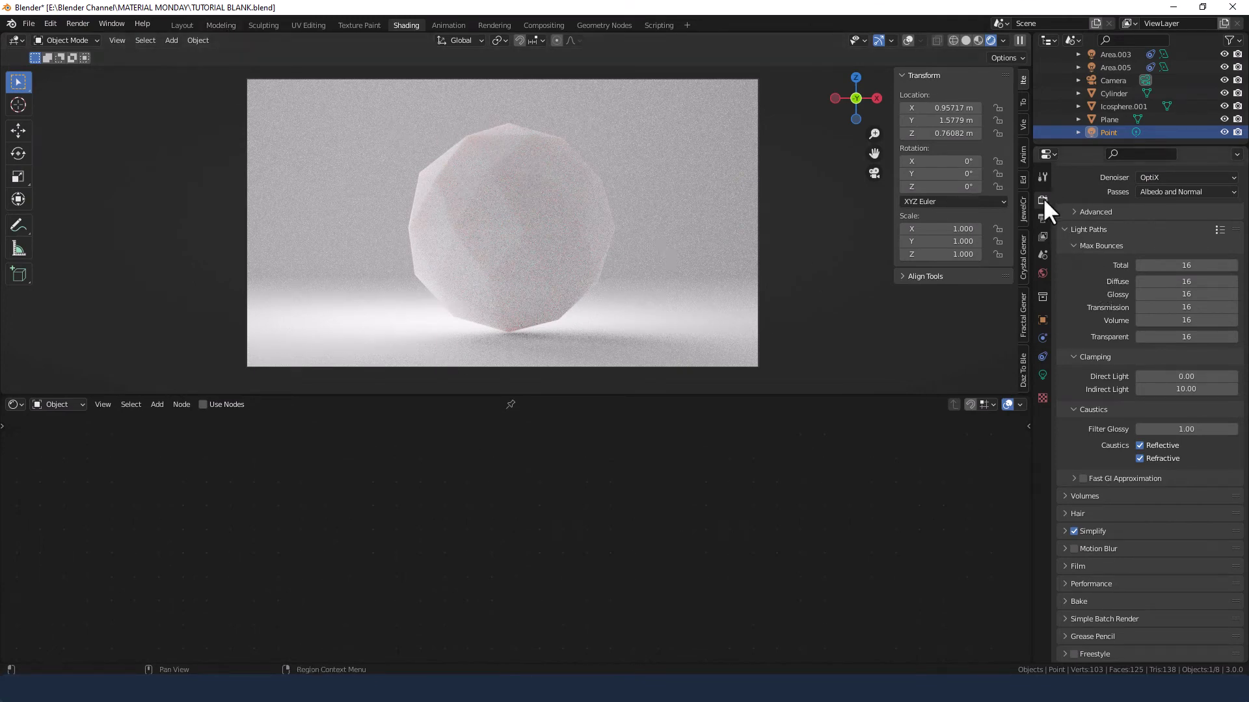
Set the render Max Samples to 4096 and switch back to the Layout workspace.
scroll(1102, 303, "up", 6)
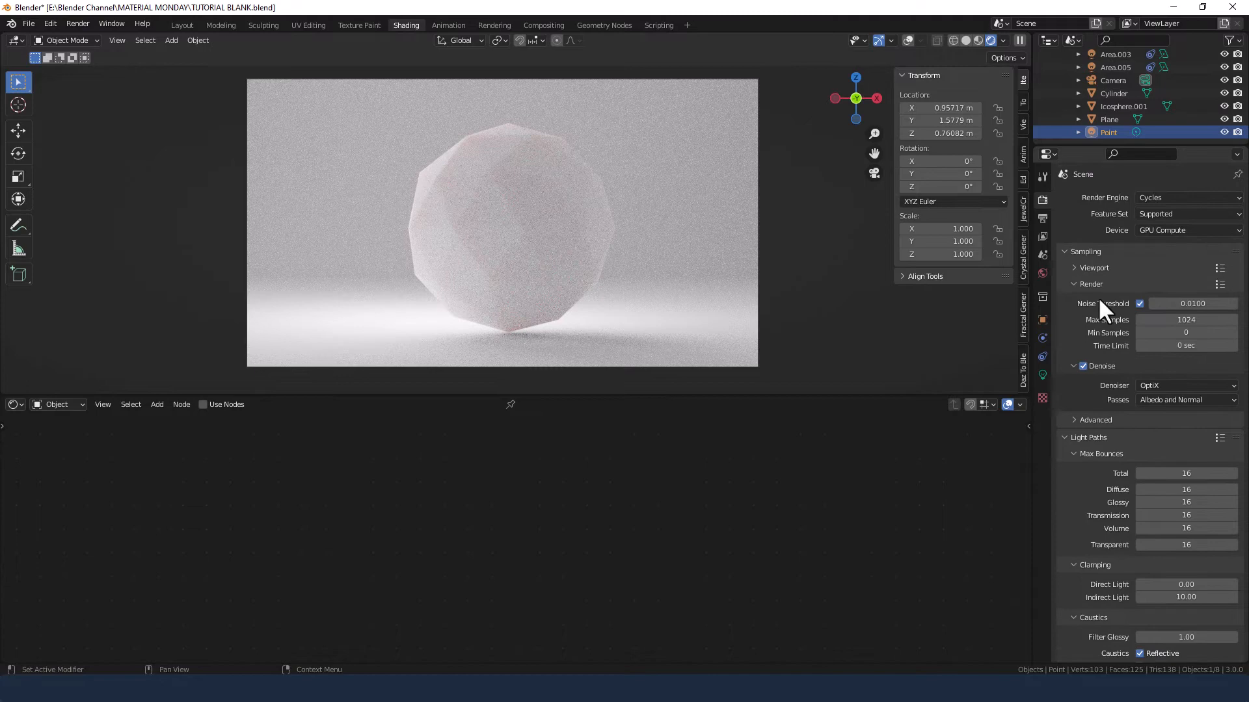
left_click(1176, 320)
type("4096")
key("Return")
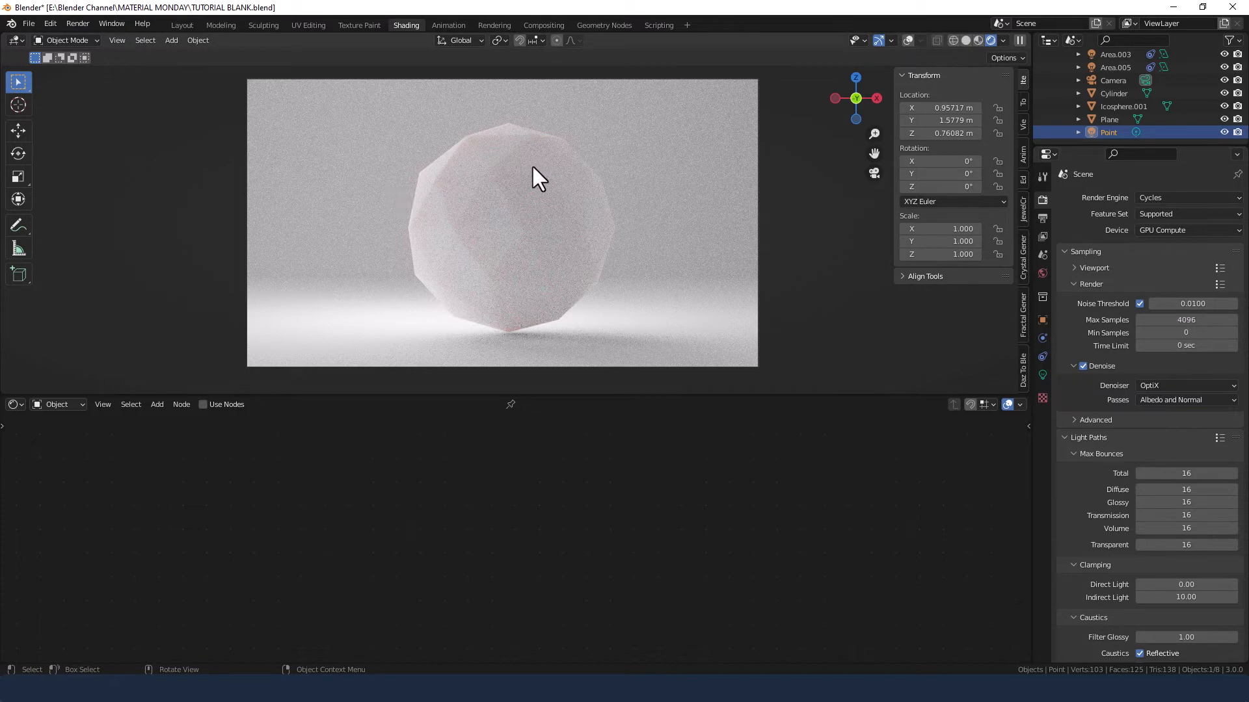
left_click(178, 24)
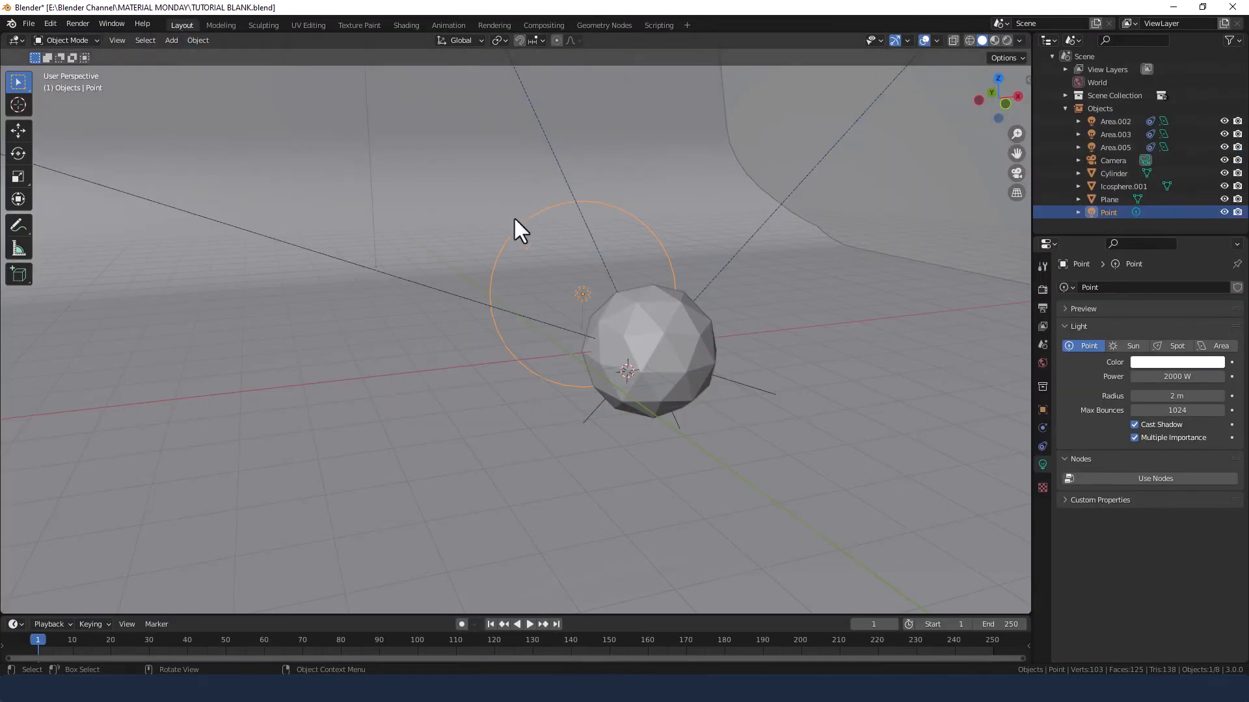
Enter Edit Mode on the icosphere and select the single vertex at its top.
middle_click_drag(683, 322, 649, 363)
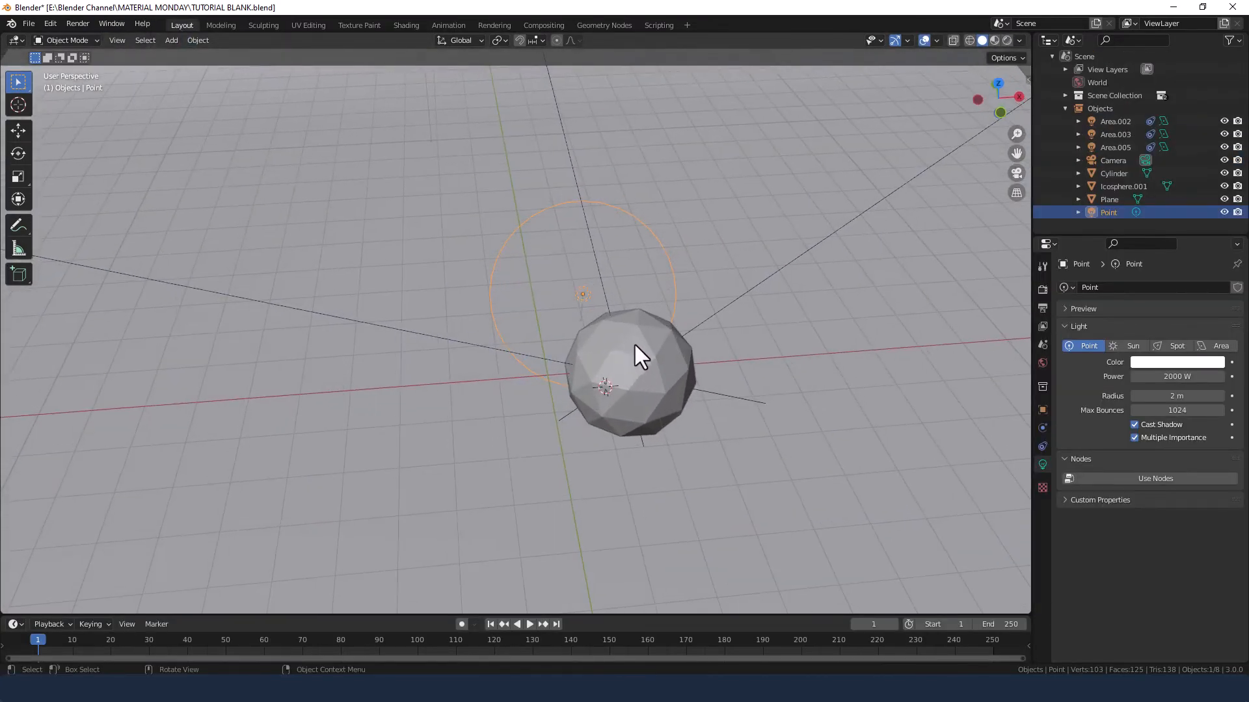
left_click(645, 352)
key("Tab")
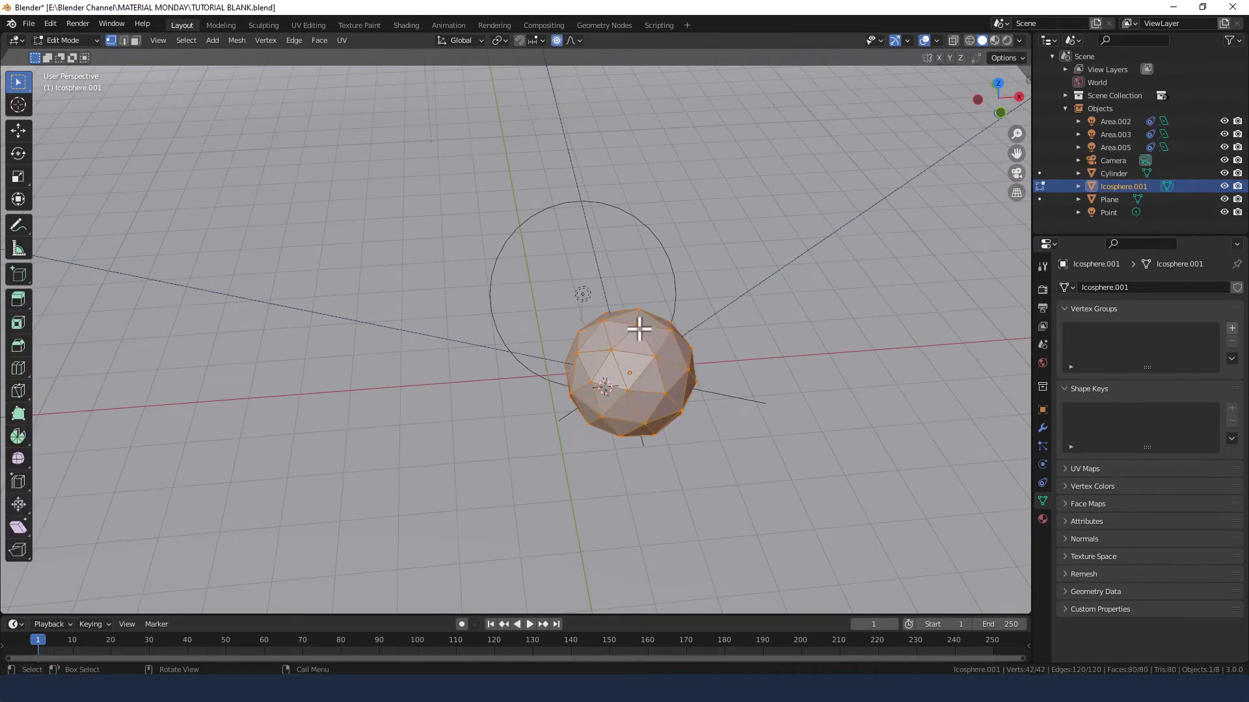
left_click(639, 326)
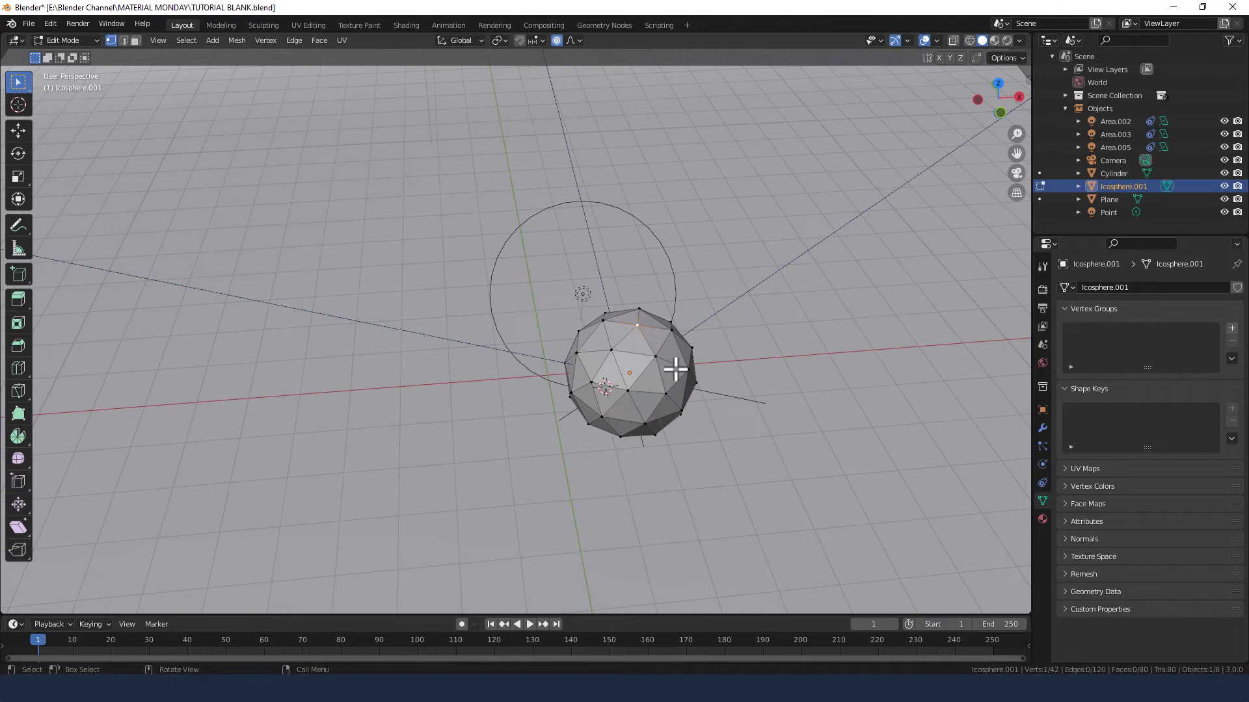
scroll(690, 367, "up", 3)
middle_click_drag(708, 363, 492, 336, "shift")
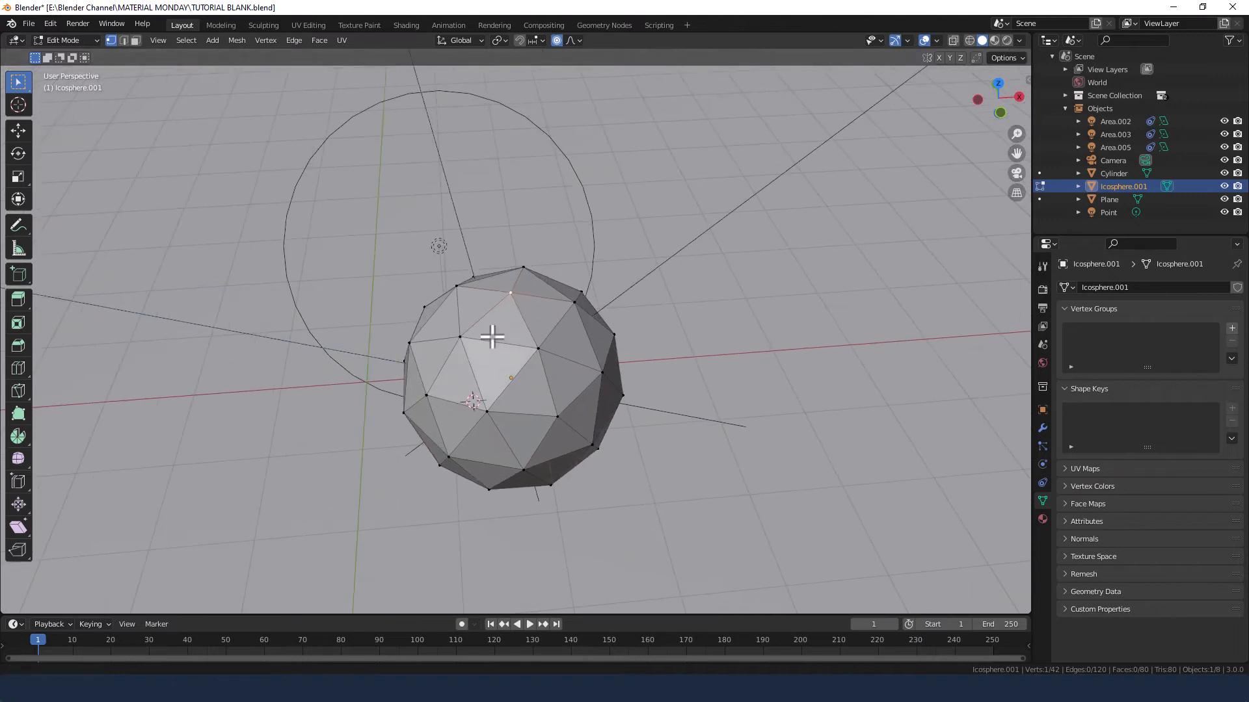
key("g")
key("z")
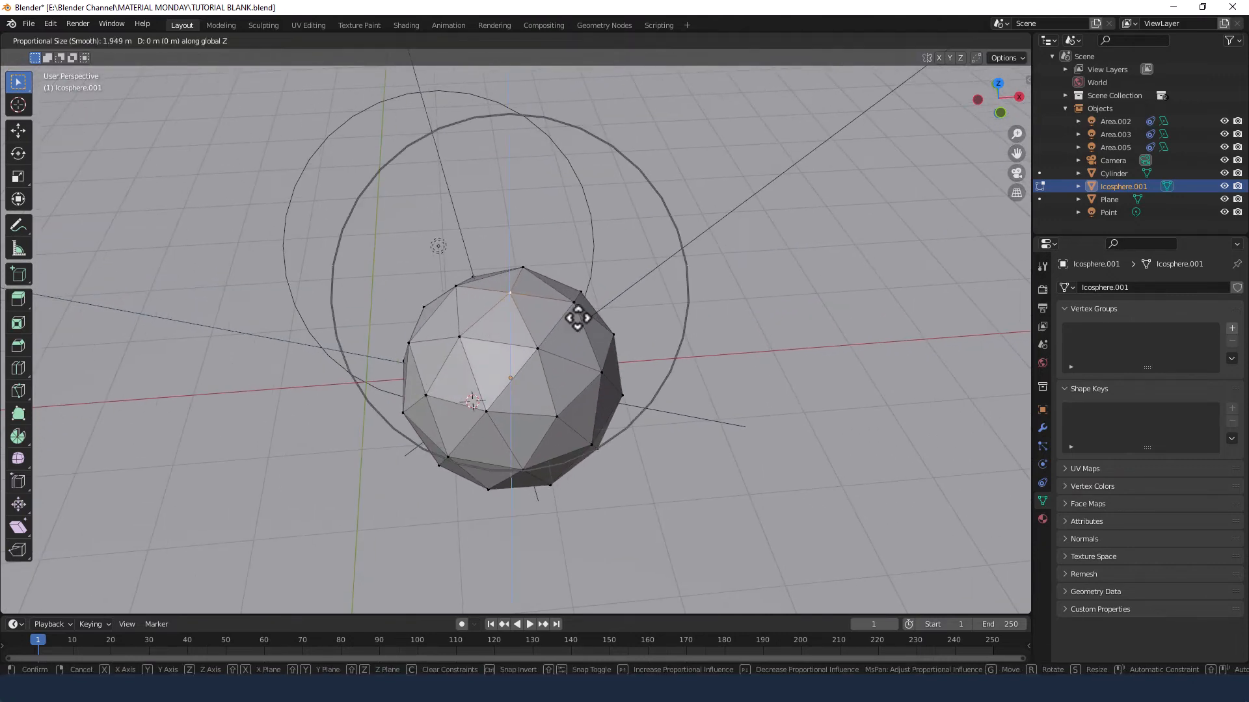
right_click(588, 333)
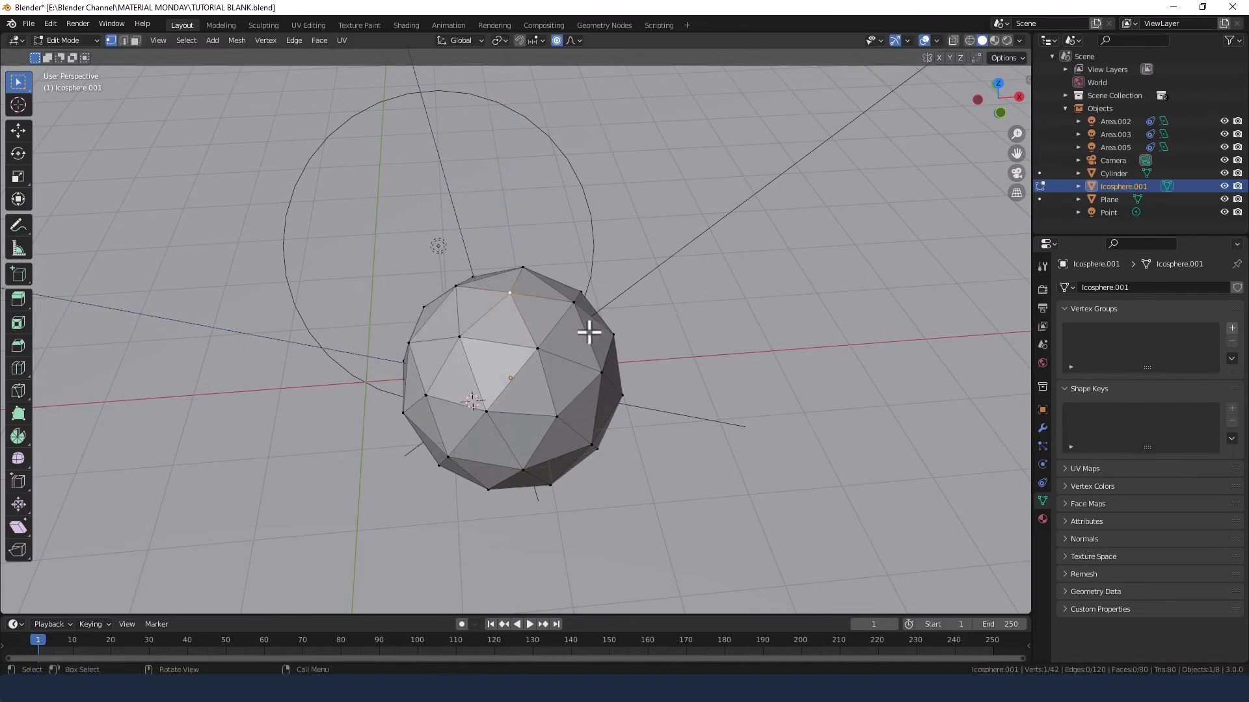
Turn off proportional editing and lower the icosphere's top vertex about 1.71 m along Z into the mesh.
left_click(558, 41)
key("g")
key("z")
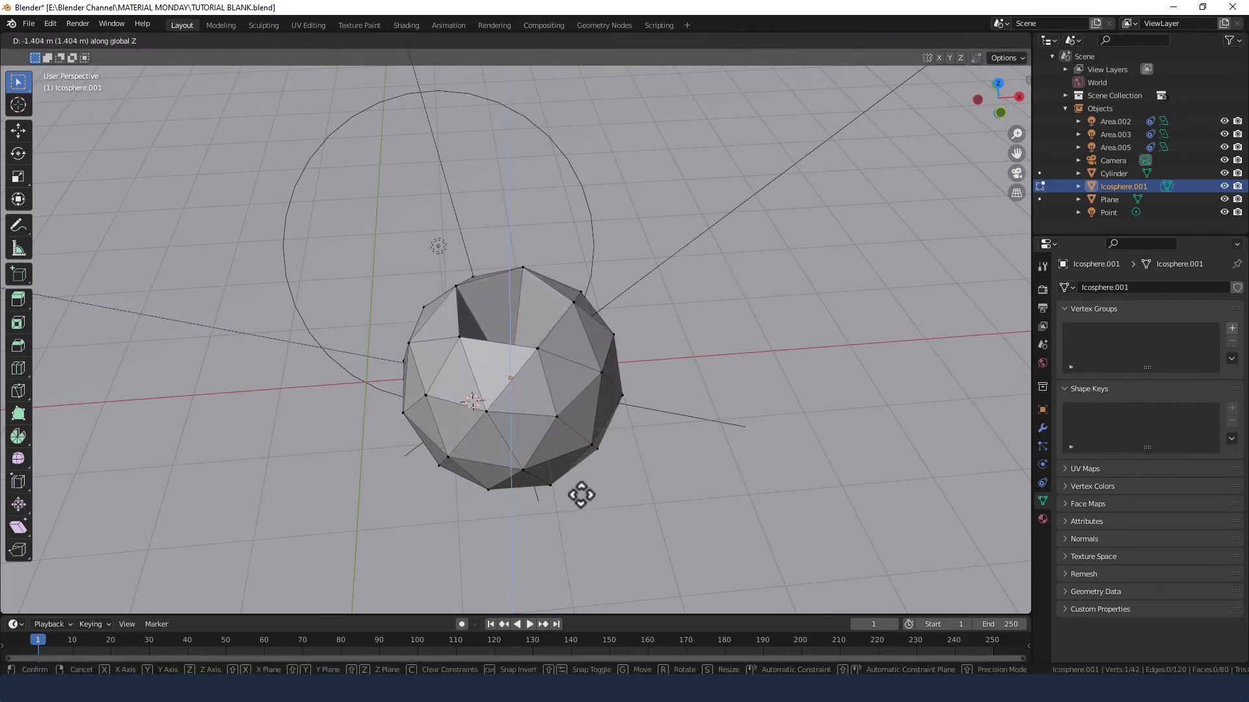
left_click(586, 514)
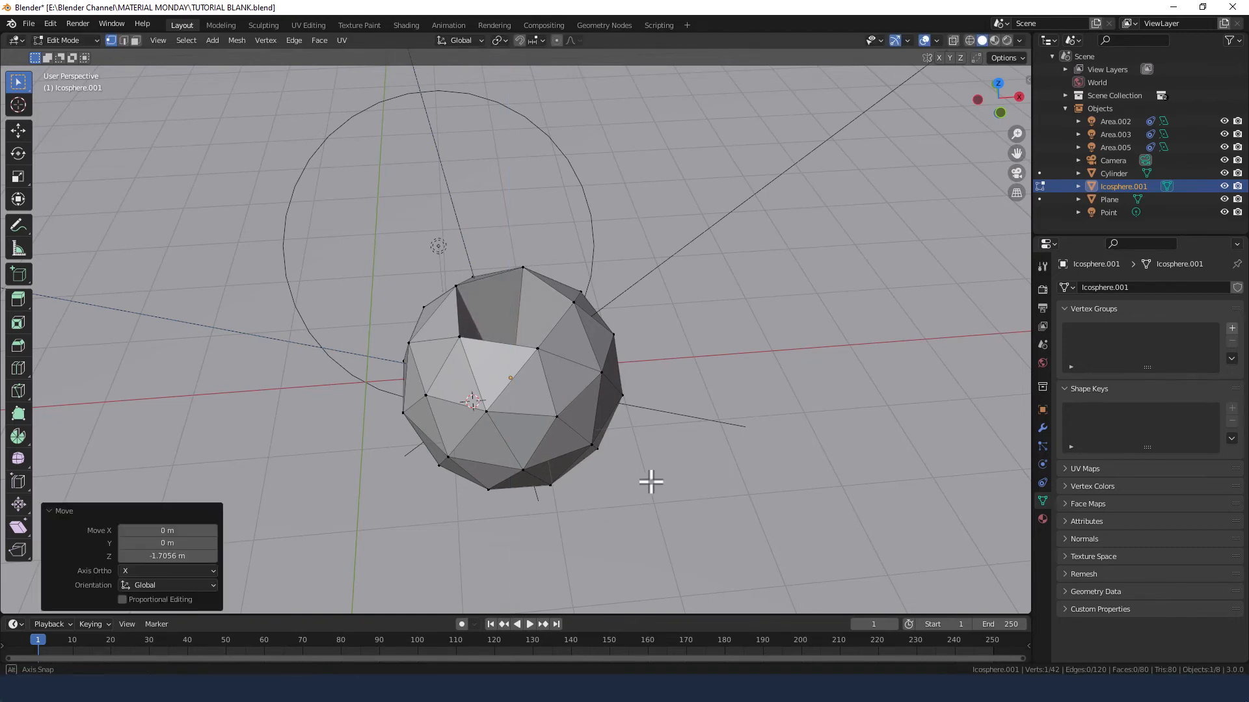
In wireframe shading, lower the same vertex about another 0.64 m along Z to deepen the cavity.
left_click(969, 41)
middle_click_drag(682, 362, 683, 304)
key("g")
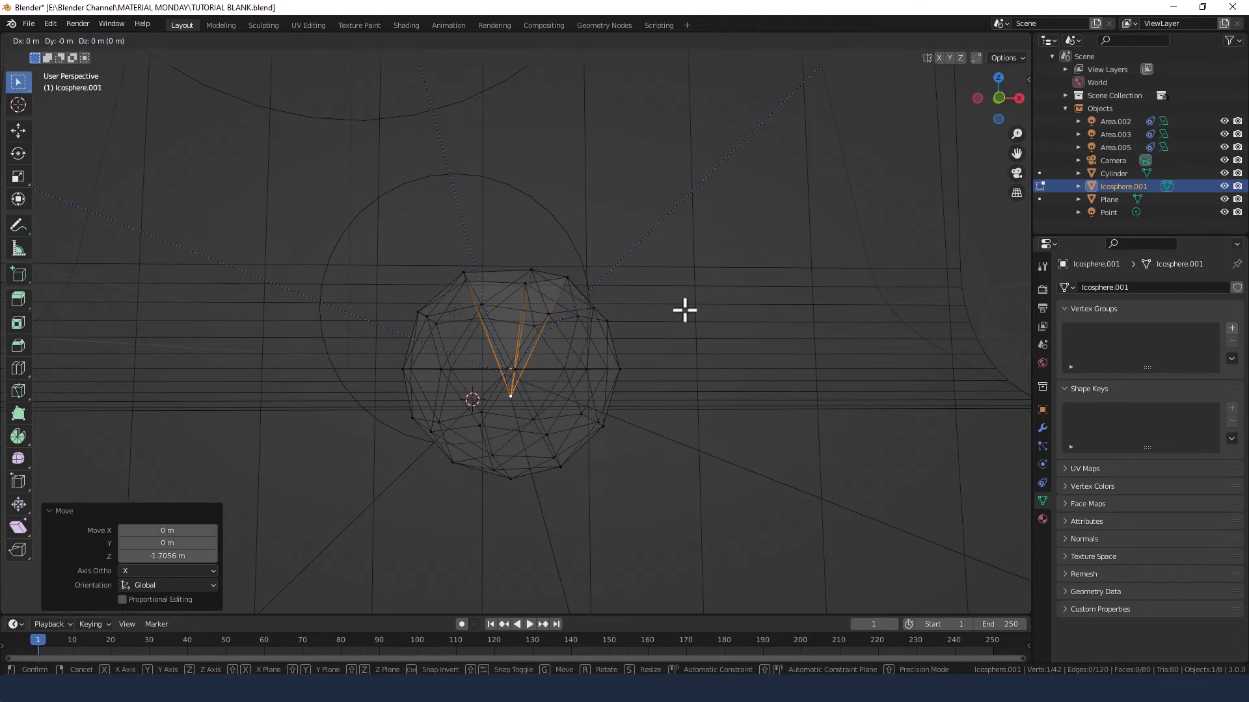
key("z")
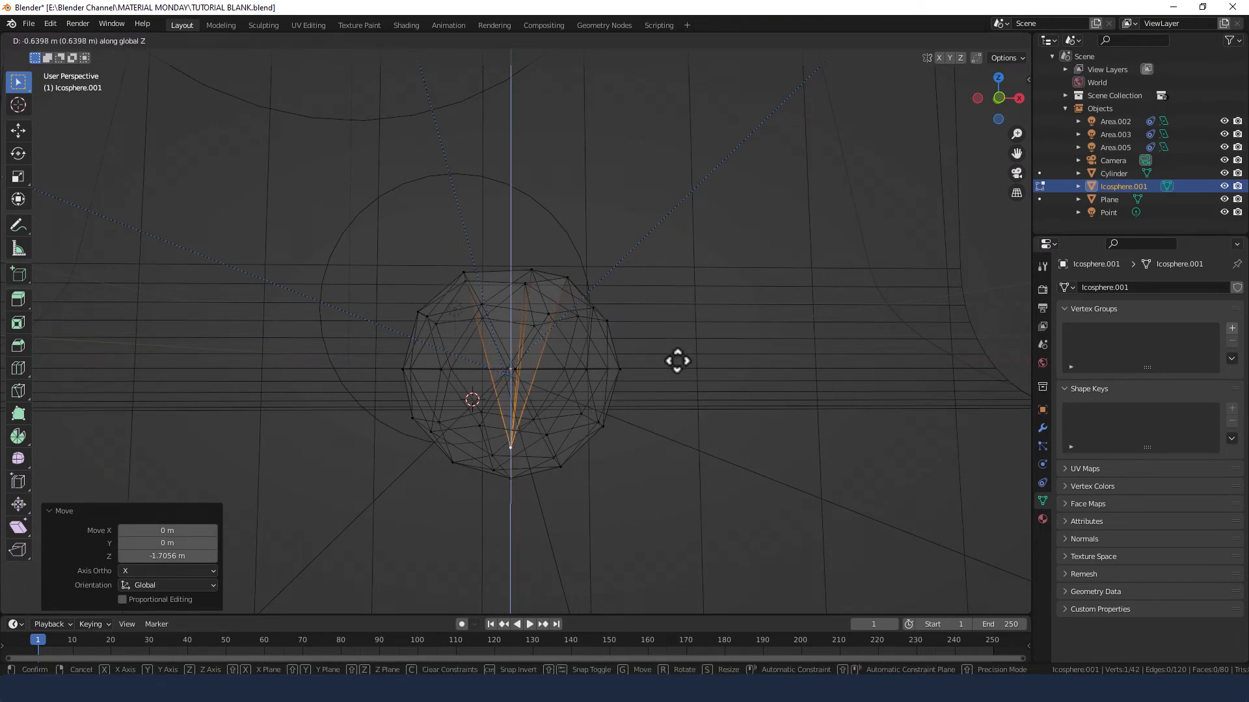
left_click(677, 360)
key("ctrl+b")
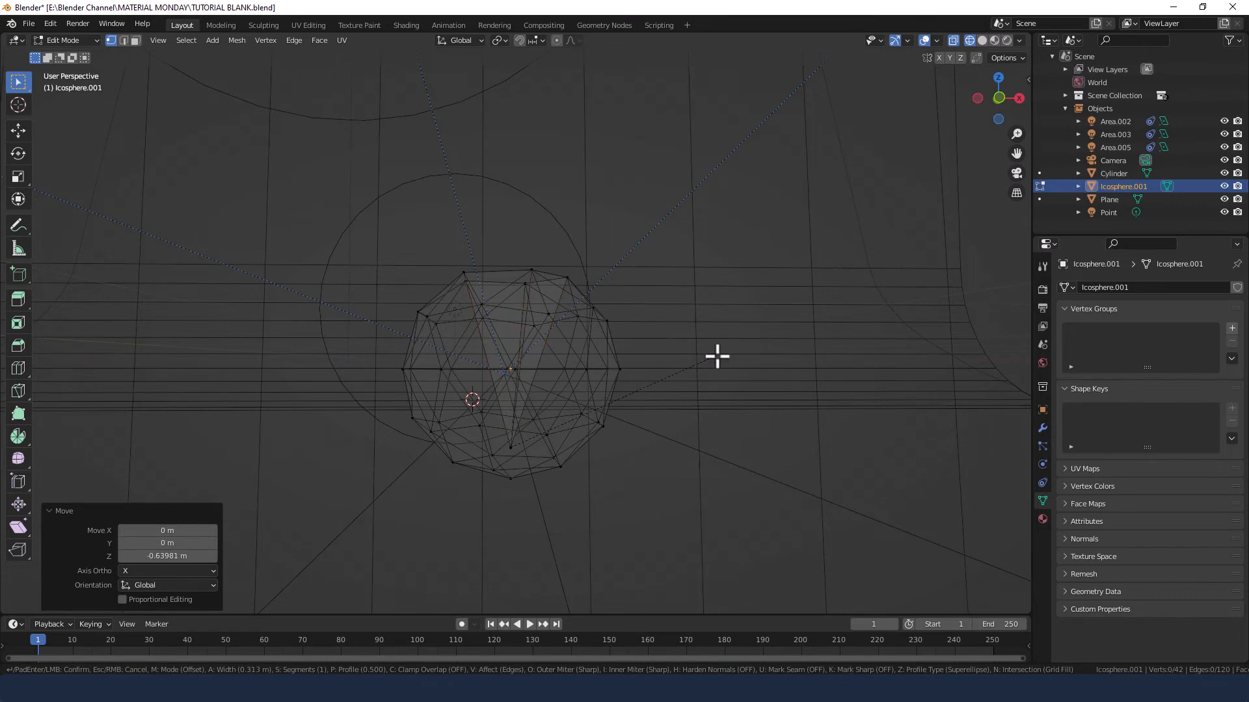
key("Escape")
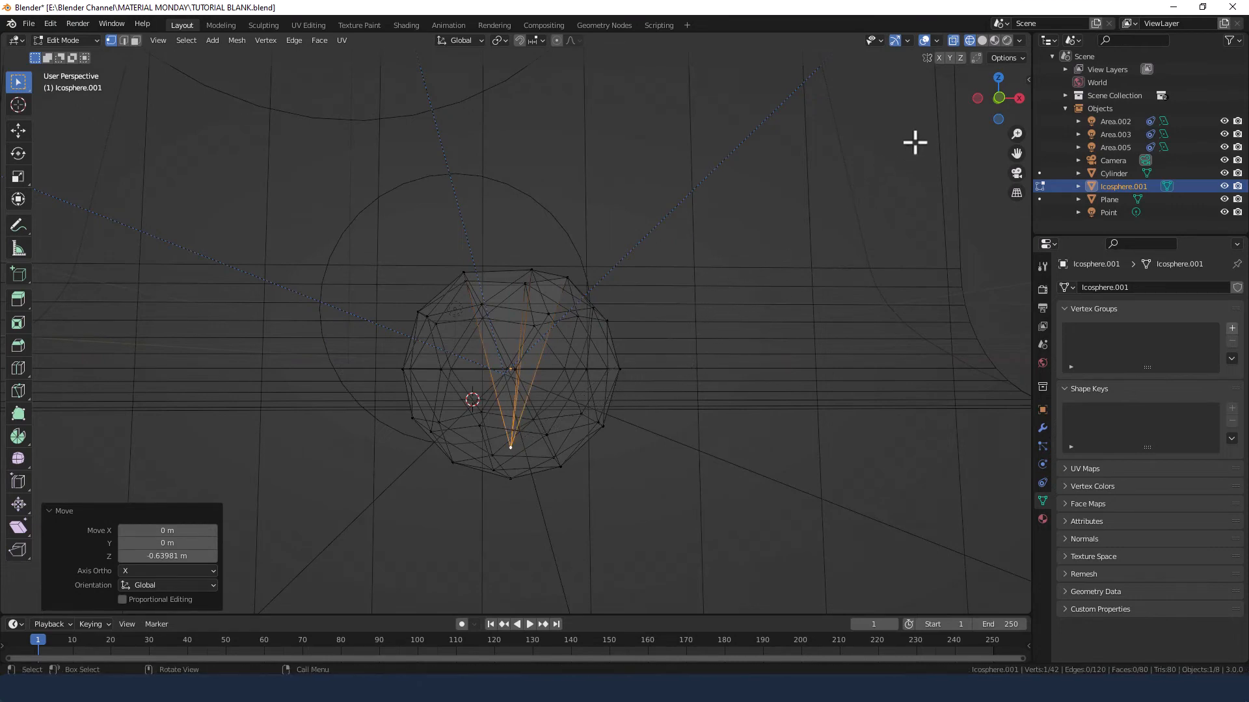
Return to solid shading, view the icosphere's cavity from above and exit Edit Mode.
left_click(982, 41)
mouse_move(588, 320)
middle_mouse_down()
mouse_move(591, 357)
mouse_move(648, 431)
middle_mouse_up()
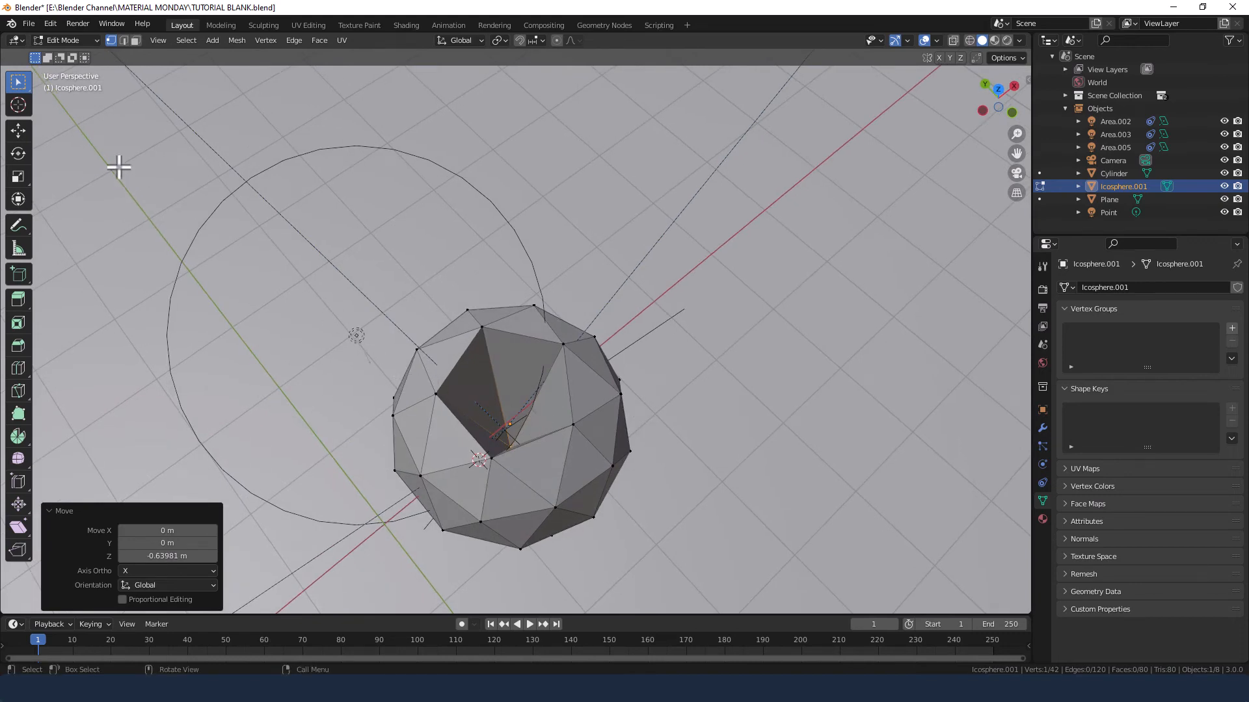
key("Tab")
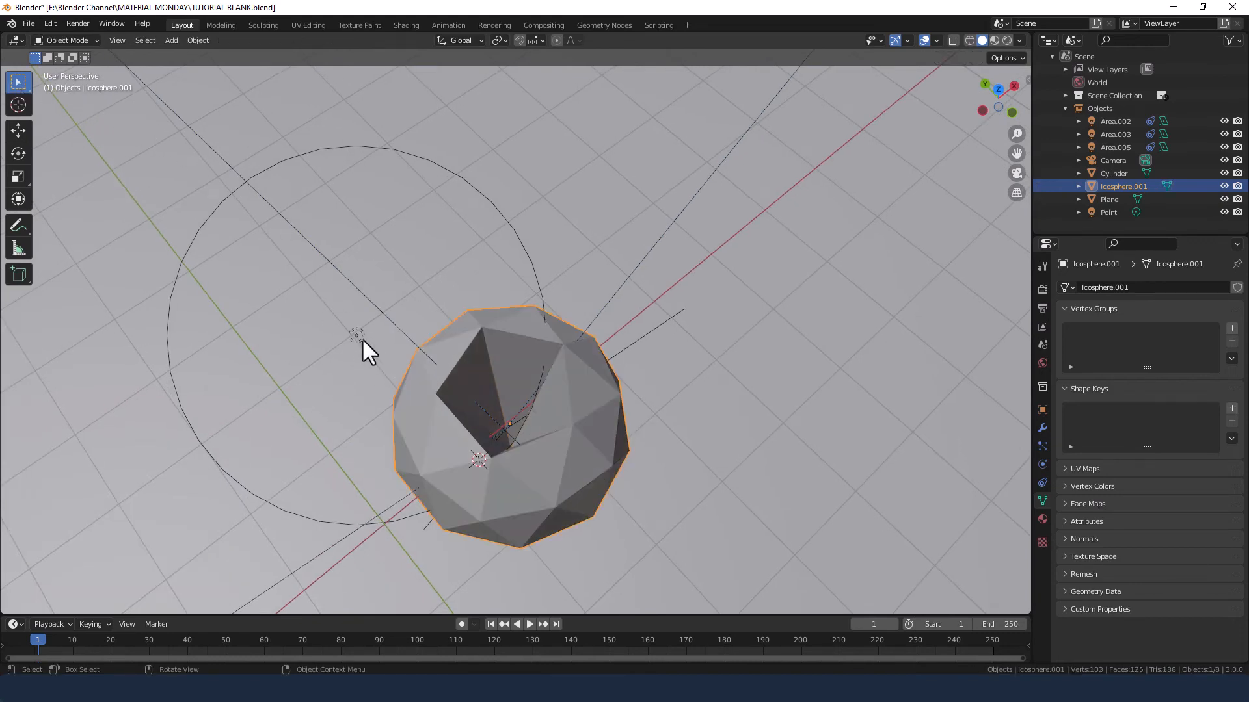
Clear the point light's location and move it about 1.74 m along X into the icosphere.
left_click(356, 336)
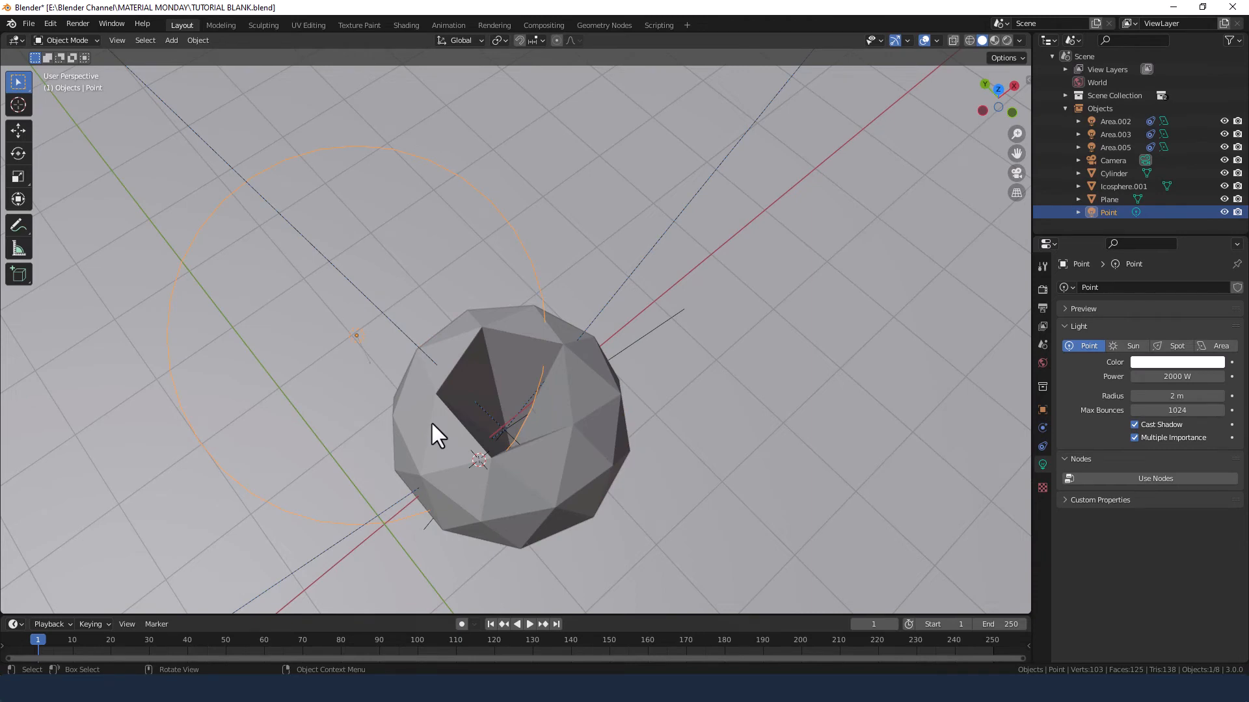
key("alt+g")
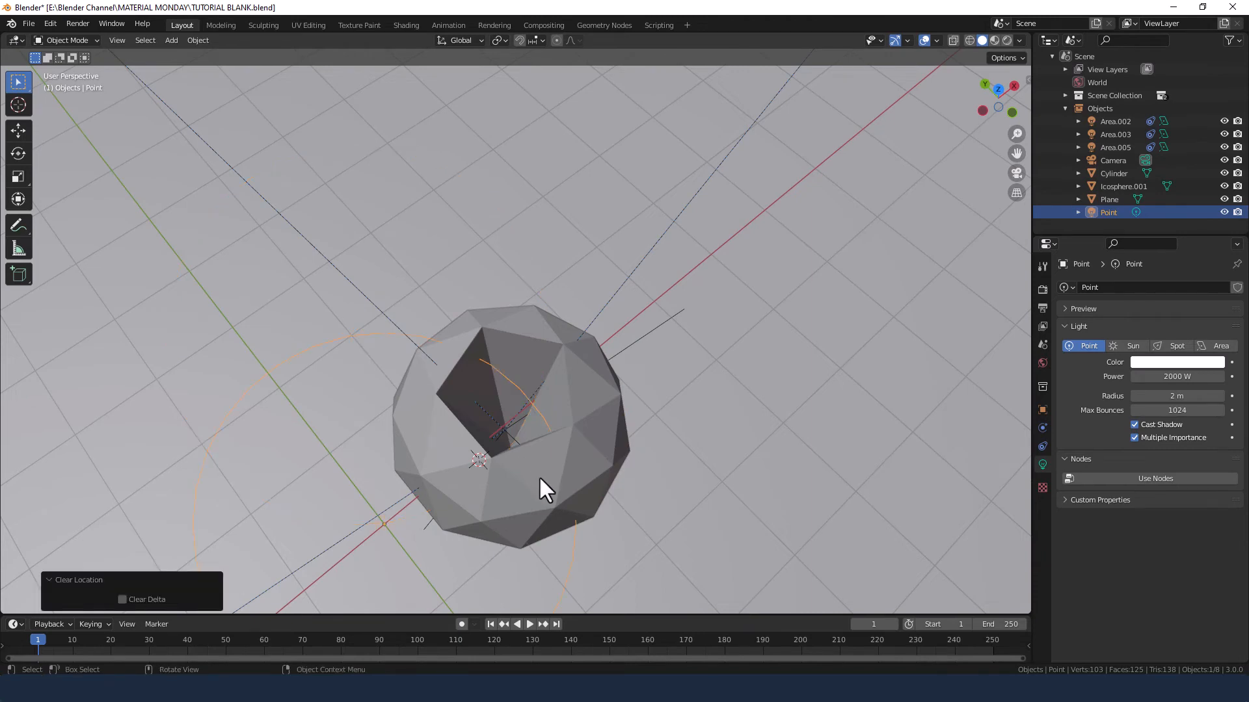
middle_click_drag(540, 480, 487, 491)
key("g")
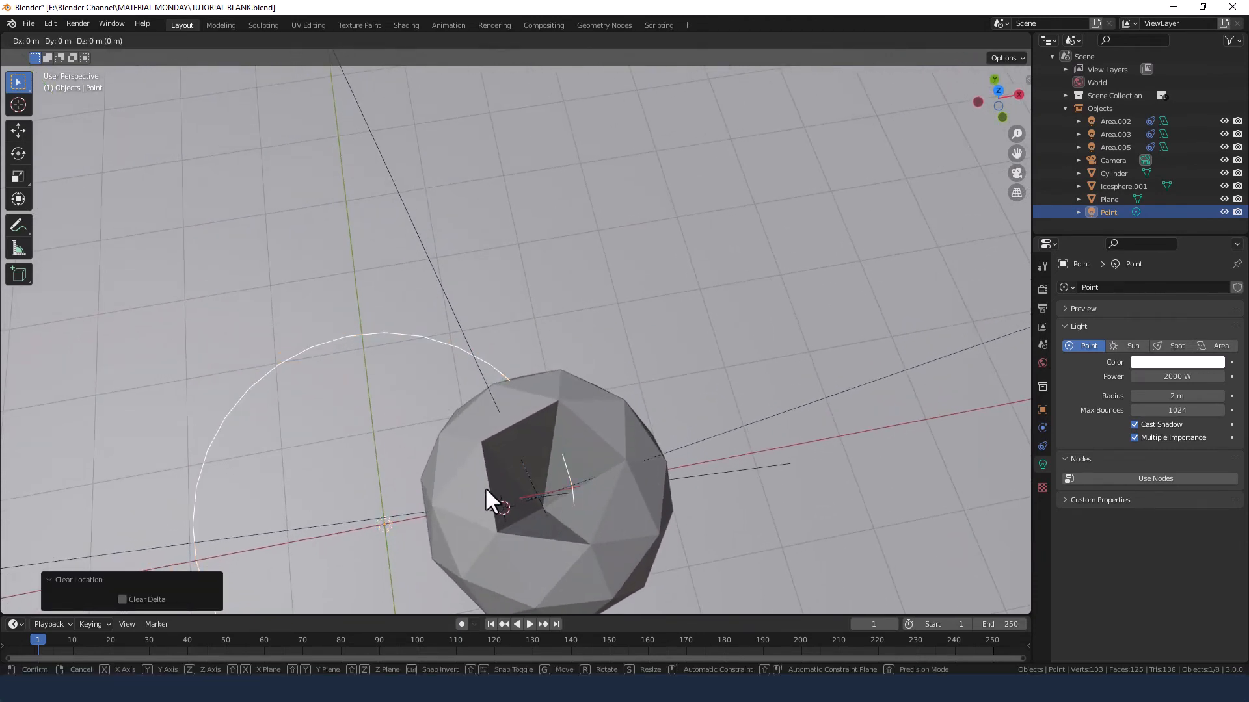
key("x")
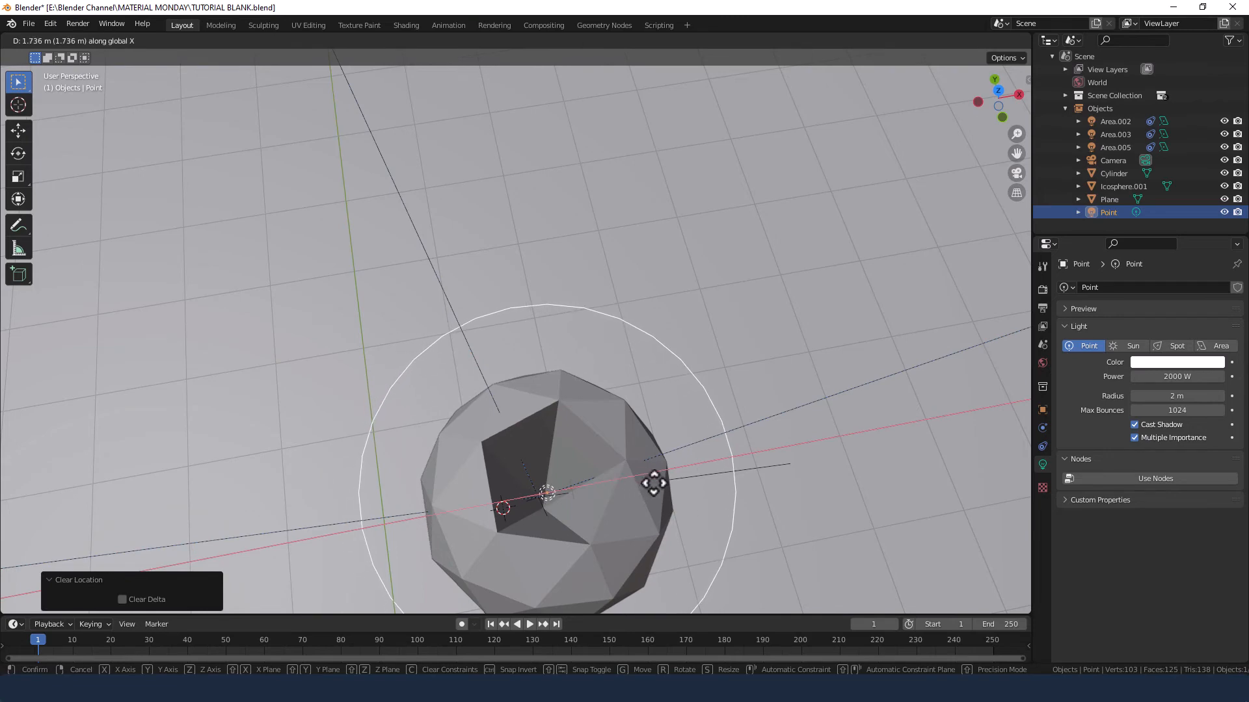
left_click(655, 483)
In wireframe shading, raise the point light about 0.91 m along Z to just inside the cavity's opening.
mouse_move(668, 486)
middle_mouse_down()
mouse_move(689, 503)
mouse_move(676, 440)
mouse_move(686, 246)
mouse_move(661, 370)
middle_mouse_up()
left_click(970, 41)
key("g")
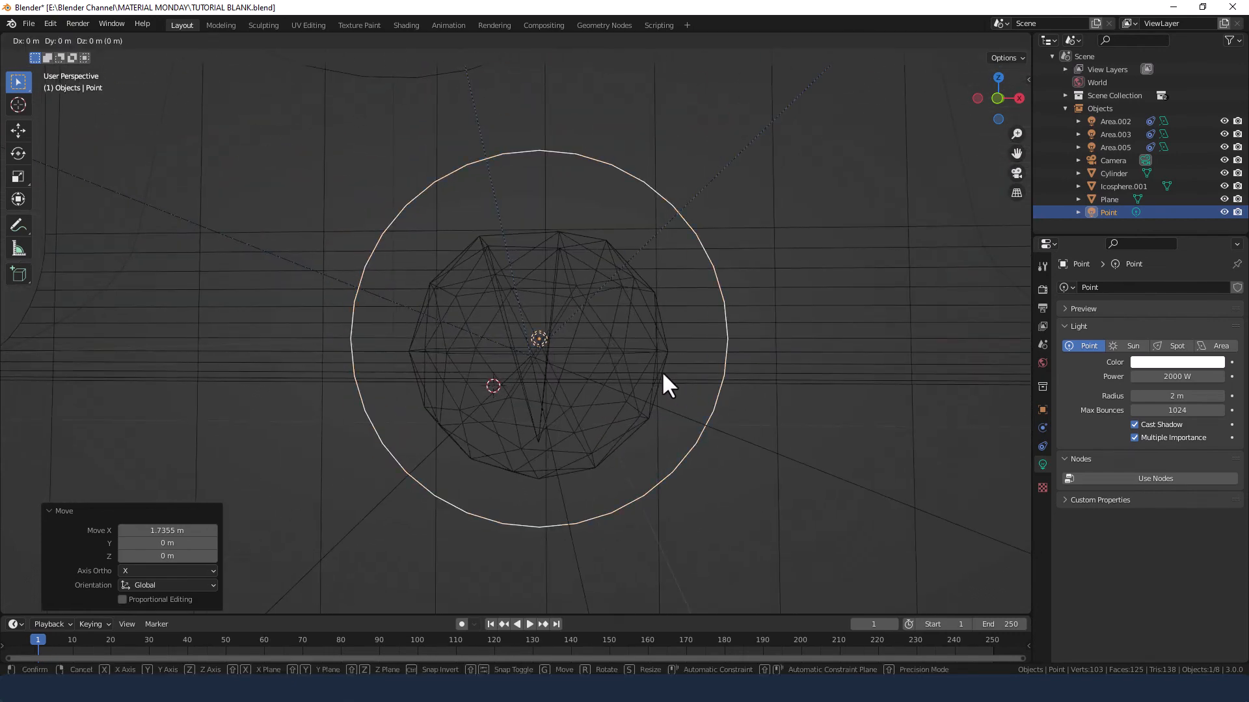
key("z")
left_click(662, 292)
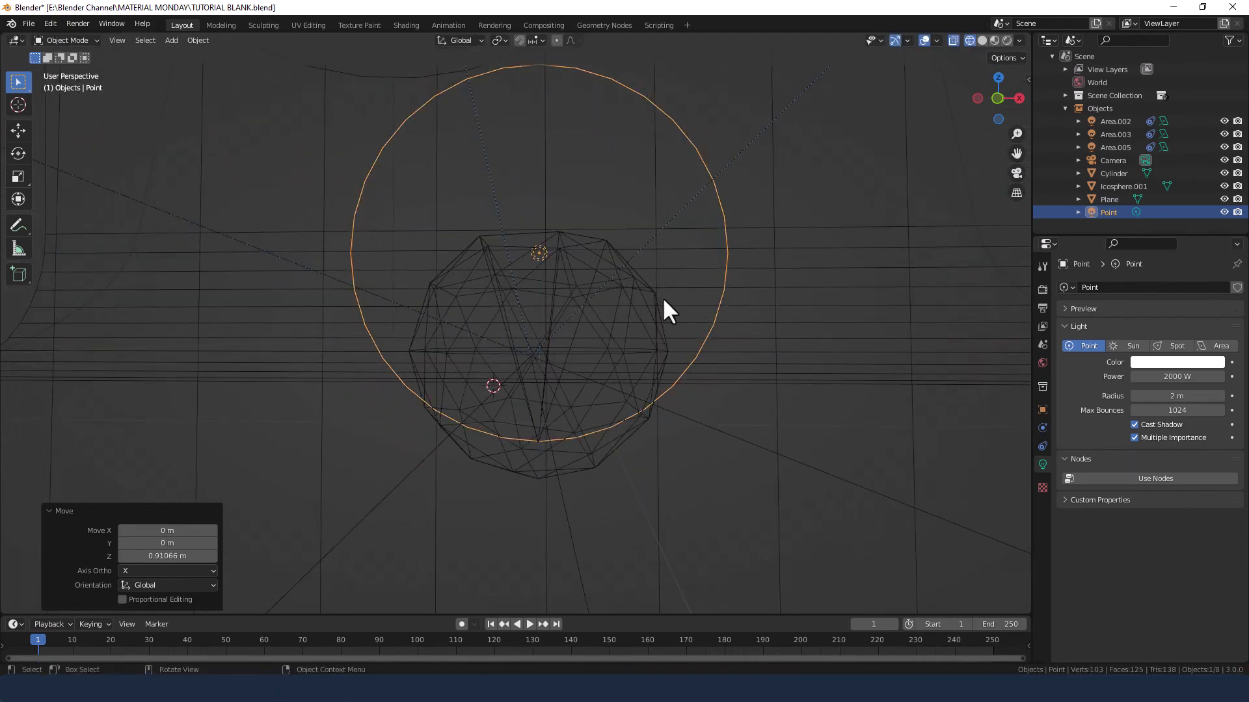
middle_click_drag(662, 310, 669, 312)
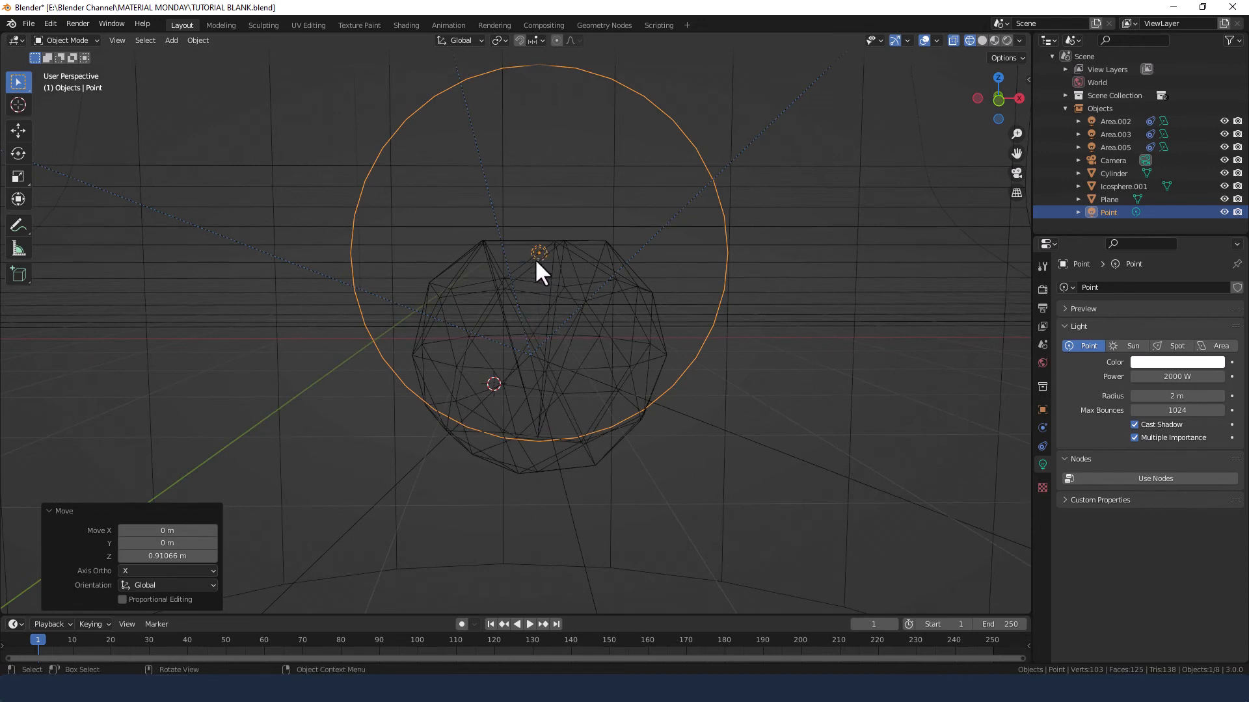
Switch back to solid shading and start a still-image render of the current frame.
left_click(981, 40)
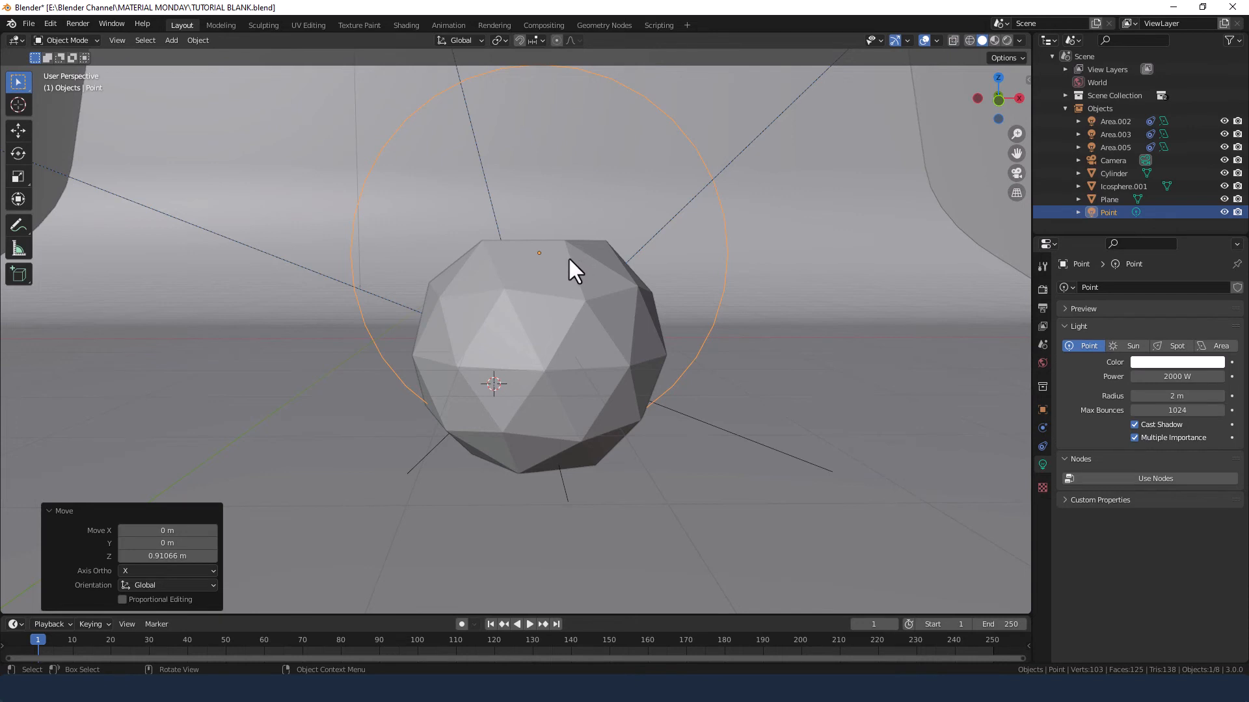
middle_click_drag(568, 256, 567, 264)
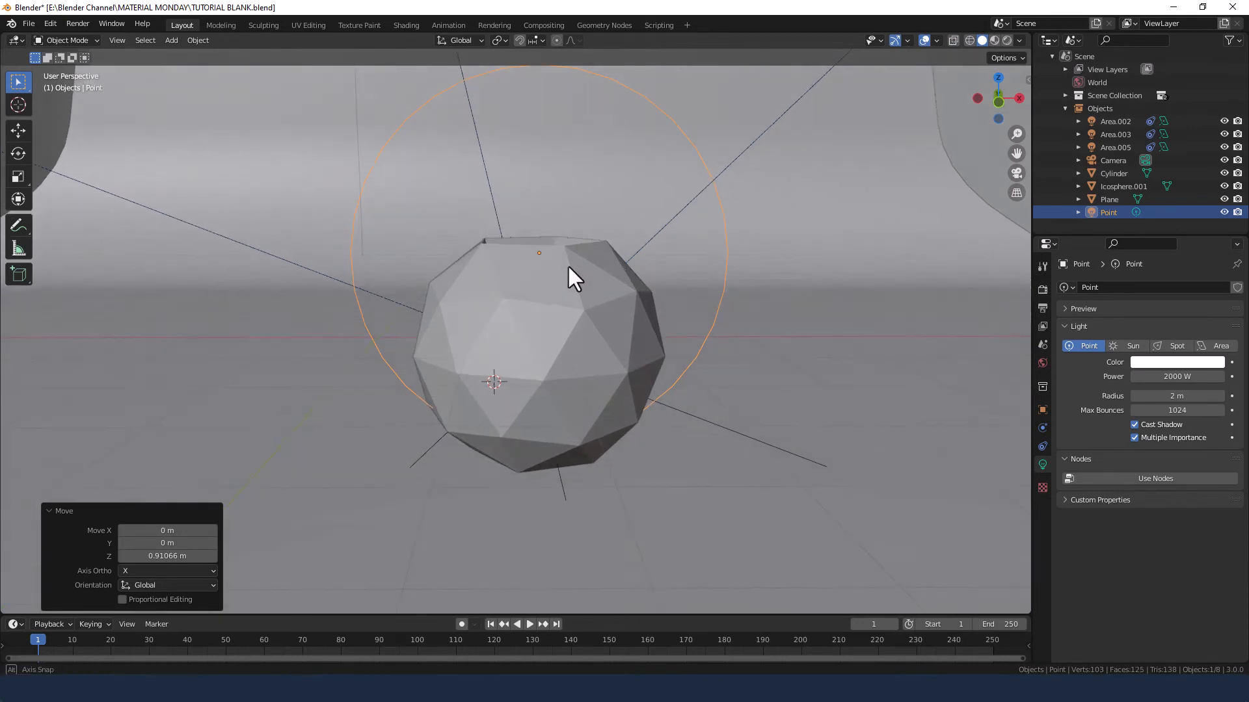
left_click(72, 24)
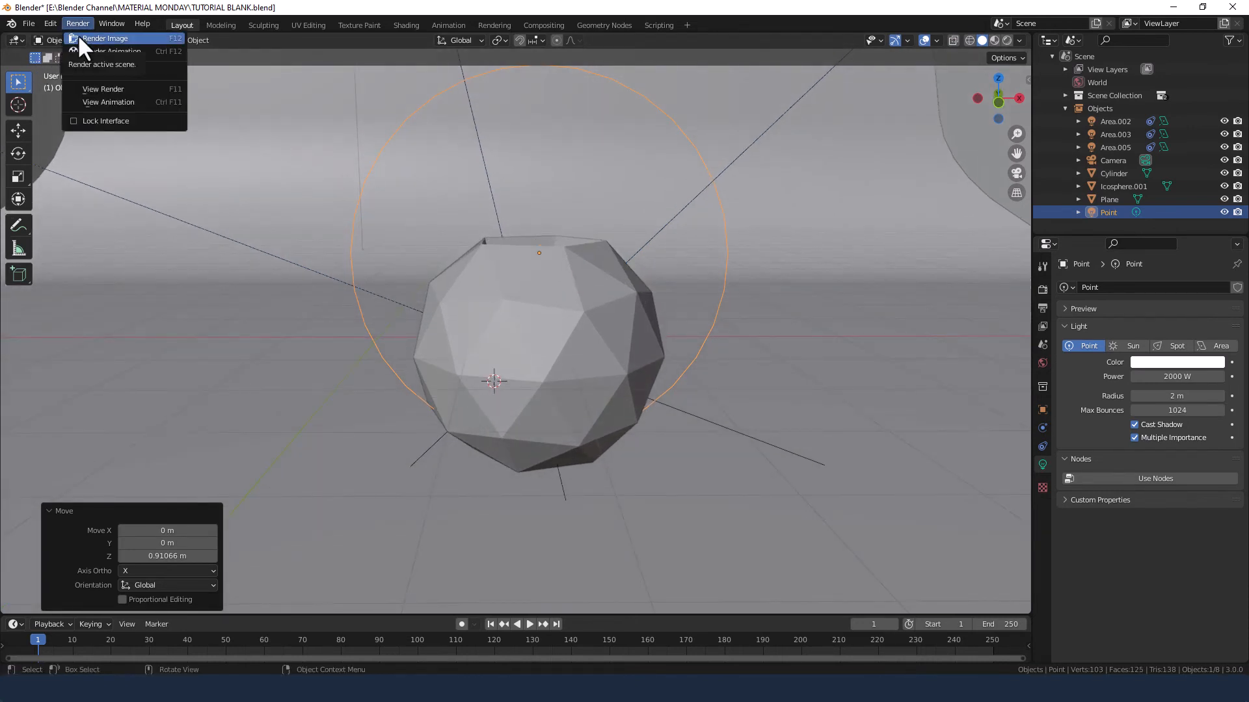
left_click(78, 38)
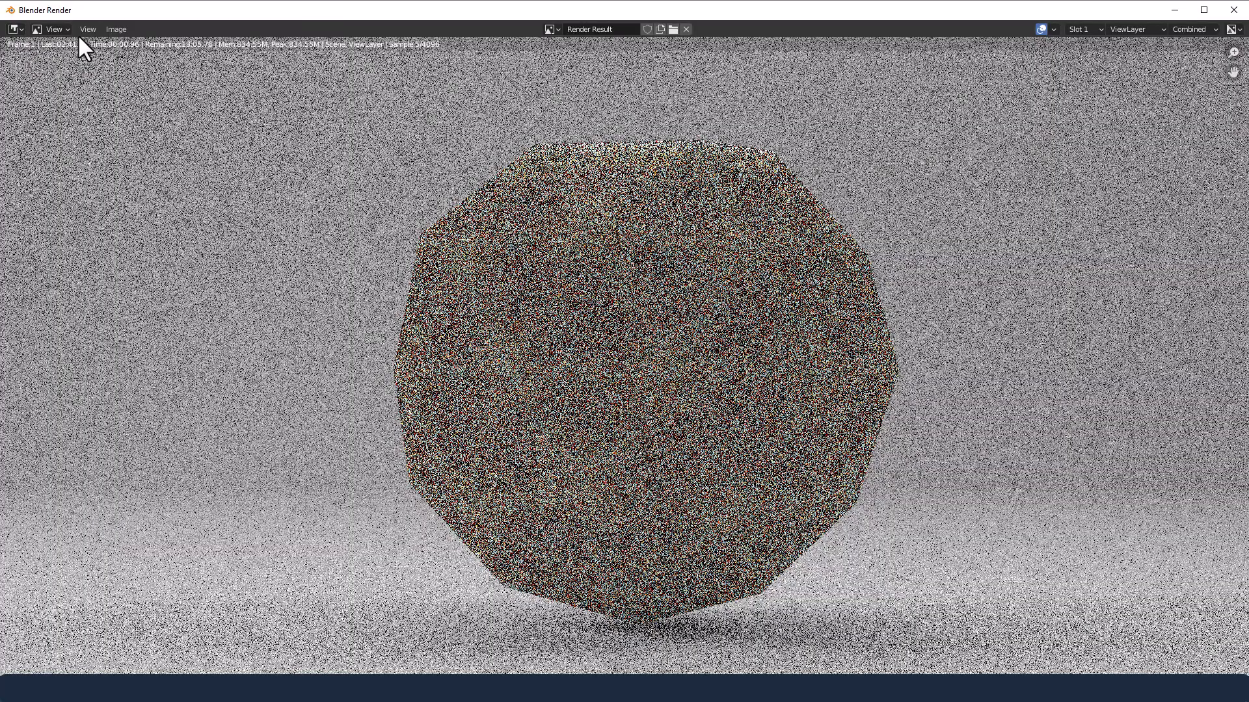